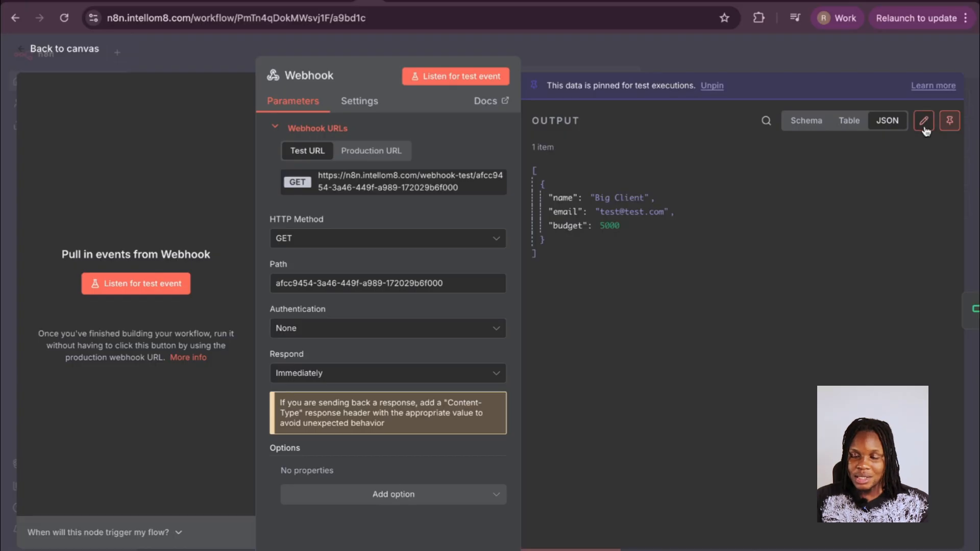
Review the name, email and budget fields in the Webhook node's pinned test data, save it, and return to the canvas.
click(924, 122)
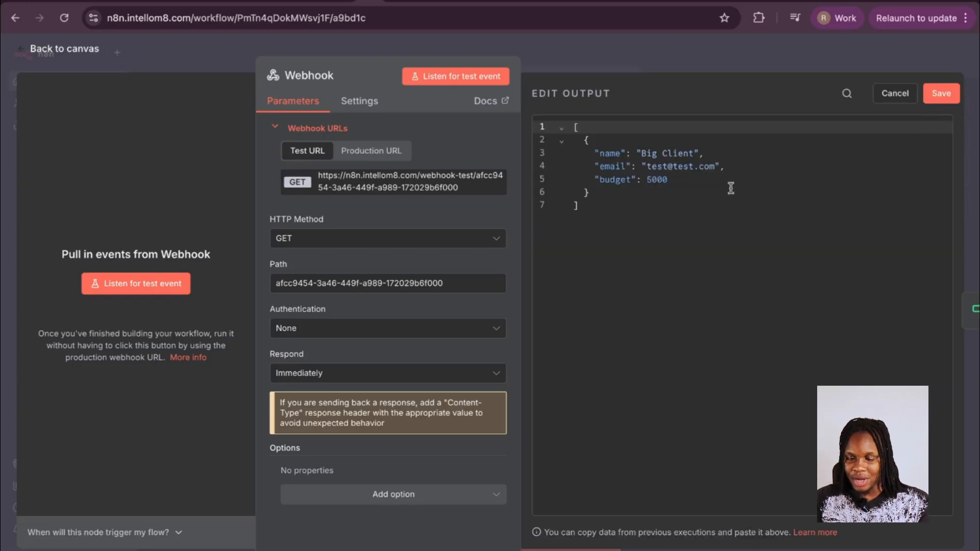
click(656, 153)
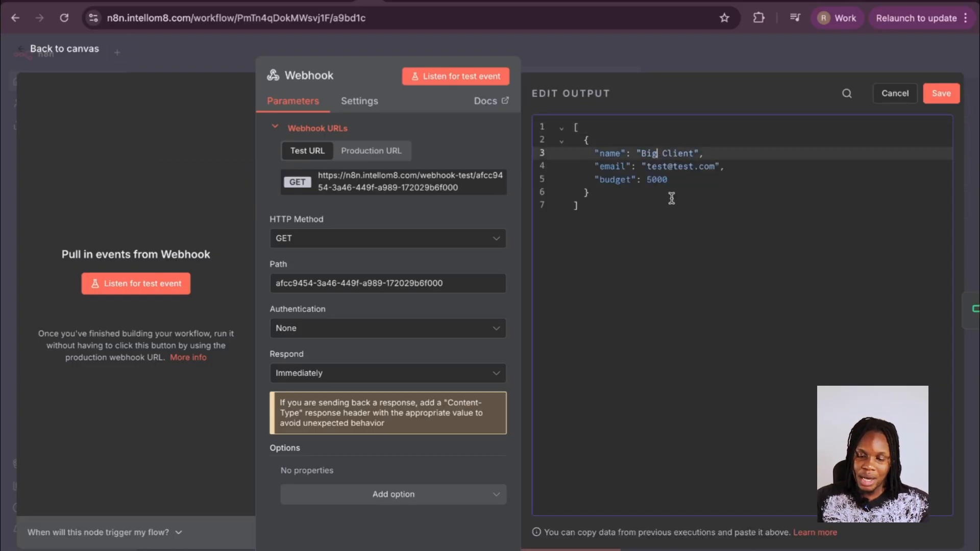
click(651, 167)
click(669, 180)
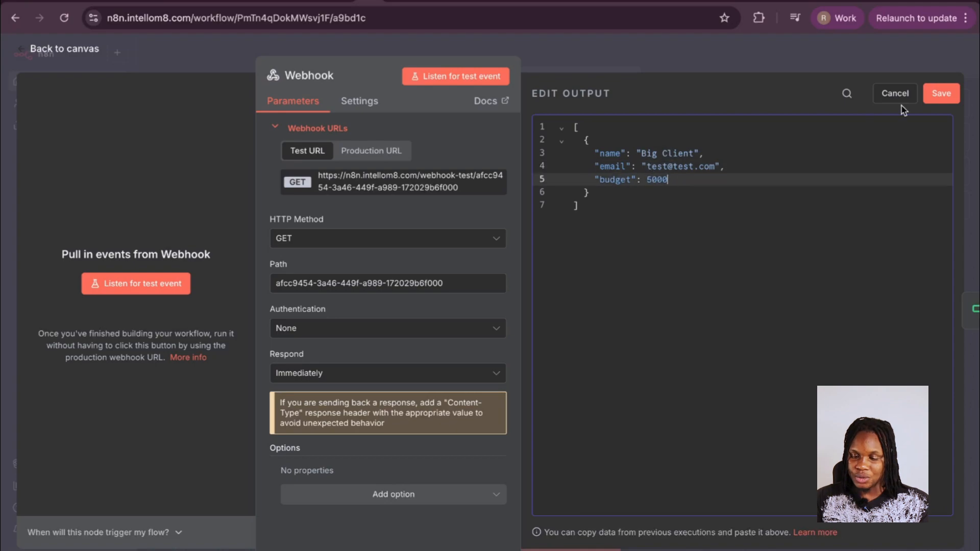
click(940, 93)
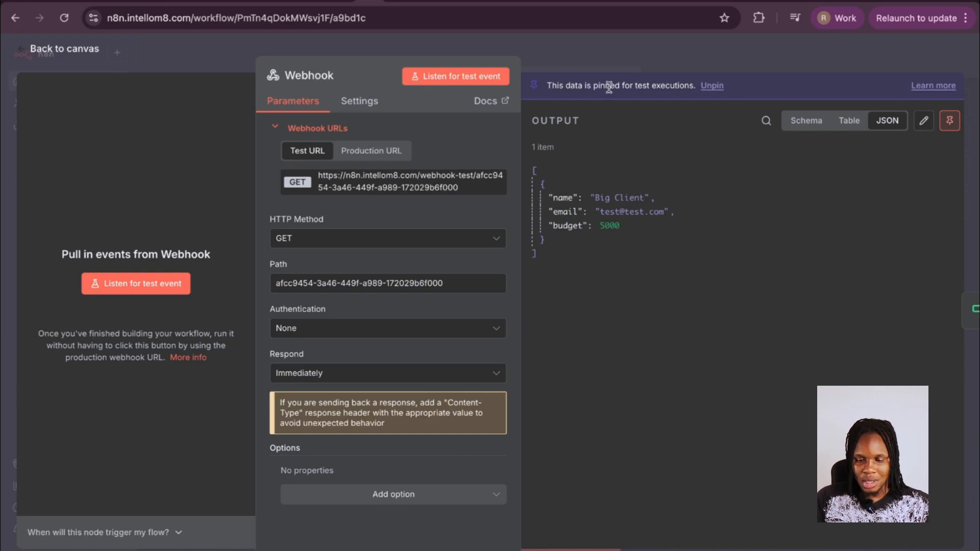
click(611, 49)
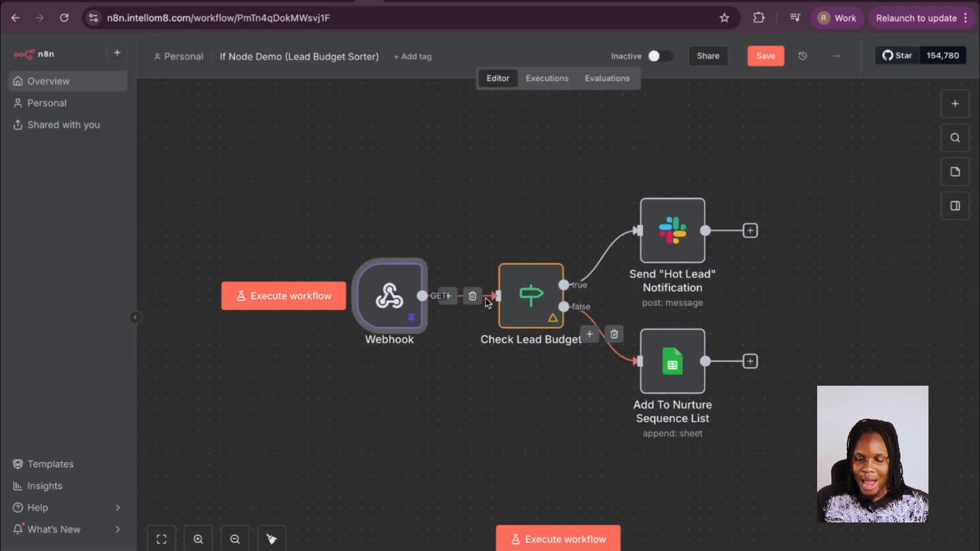
Execute the Check Lead Budget node on the pinned lead and return to the canvas.
scroll(512, 300, up, 2)
double_click(512, 300)
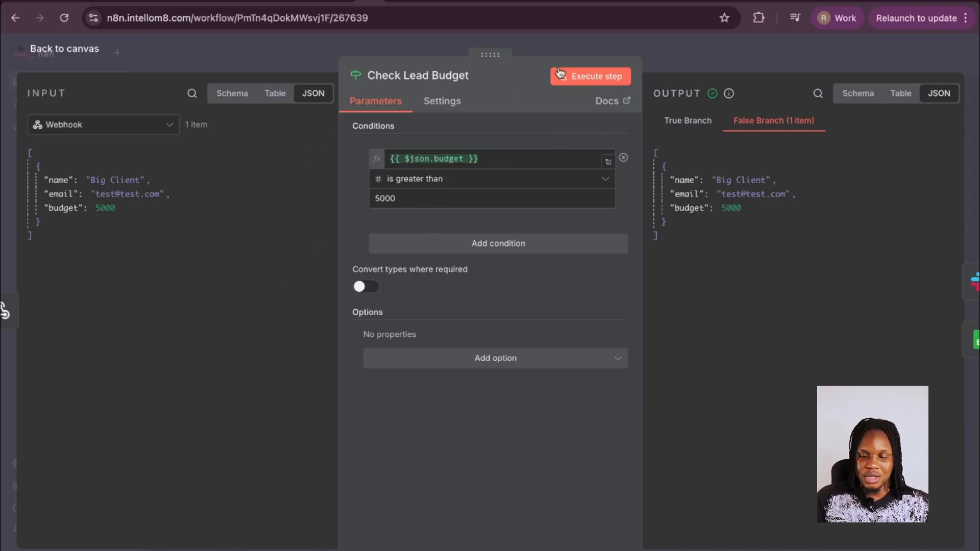
click(595, 87)
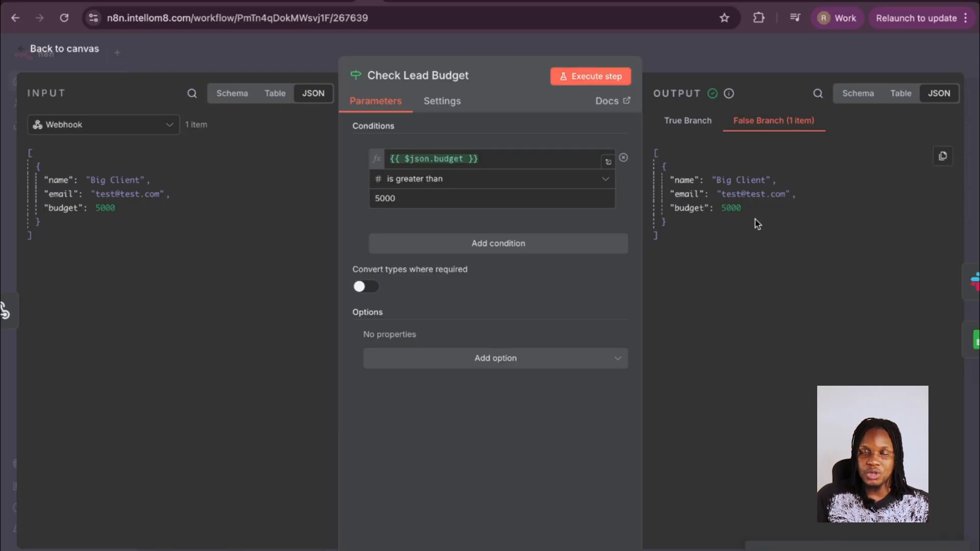
click(762, 59)
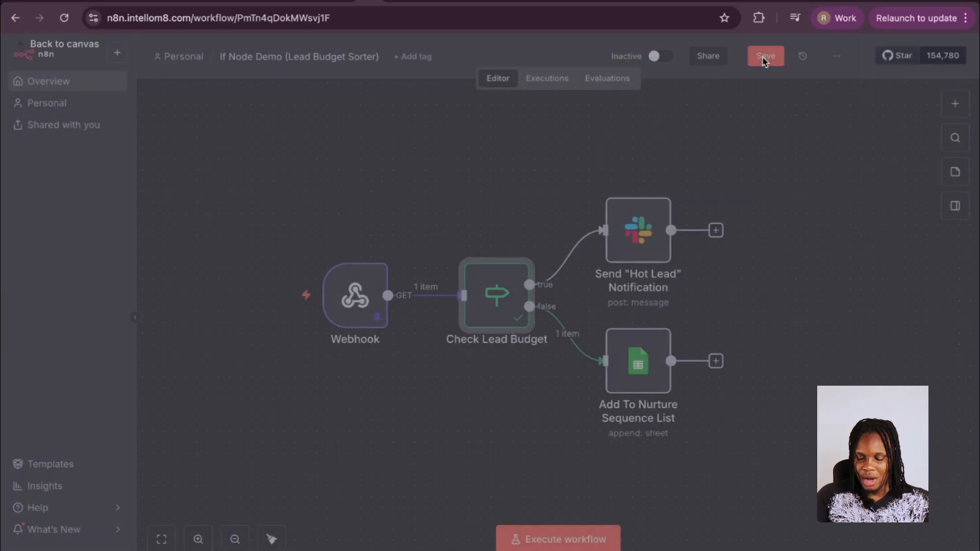
Examine the Add To Nurture Sequence List node's column mapping and its target sheet's Name, Email and Budget columns in Google Sheets, returning to n8n.
scroll(688, 312, right, 2)
double_click(559, 376)
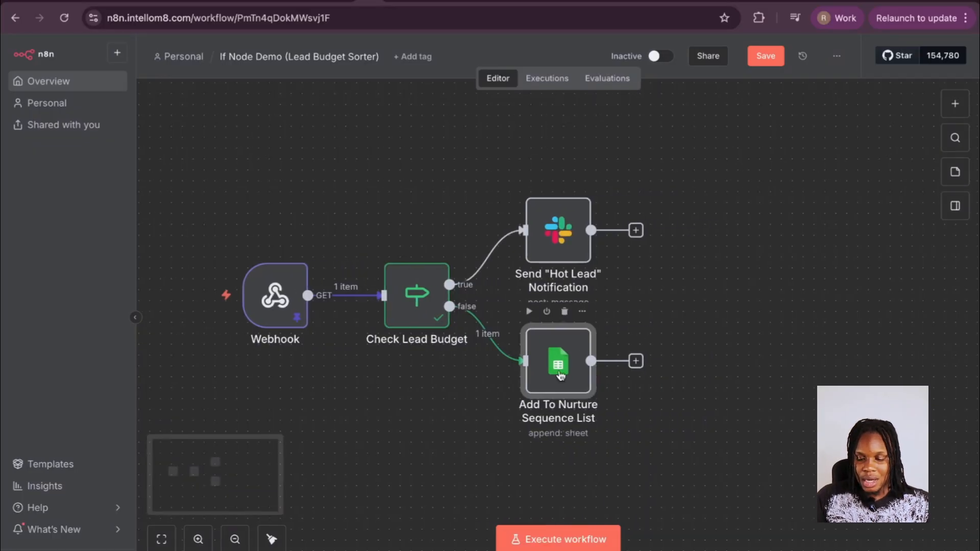
scroll(460, 258, down, 2)
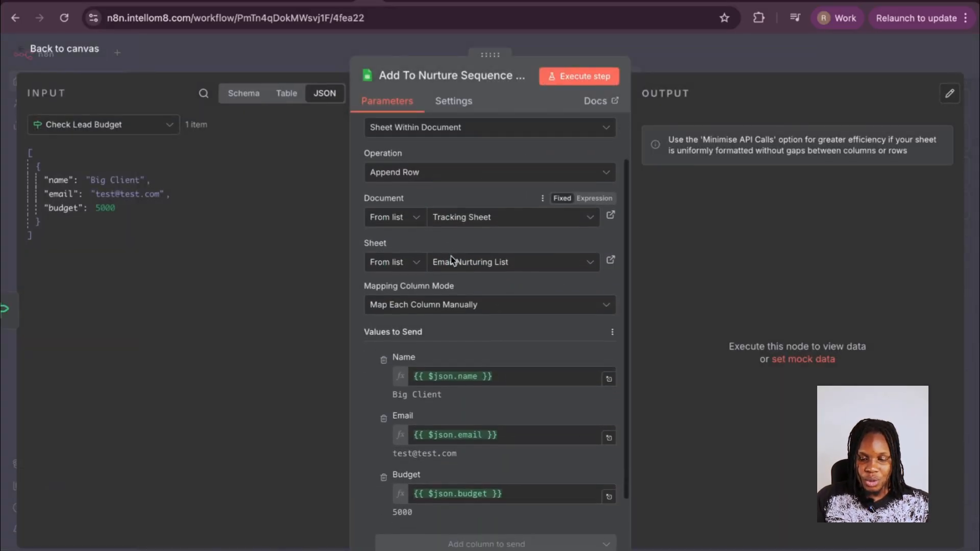
click(419, 2)
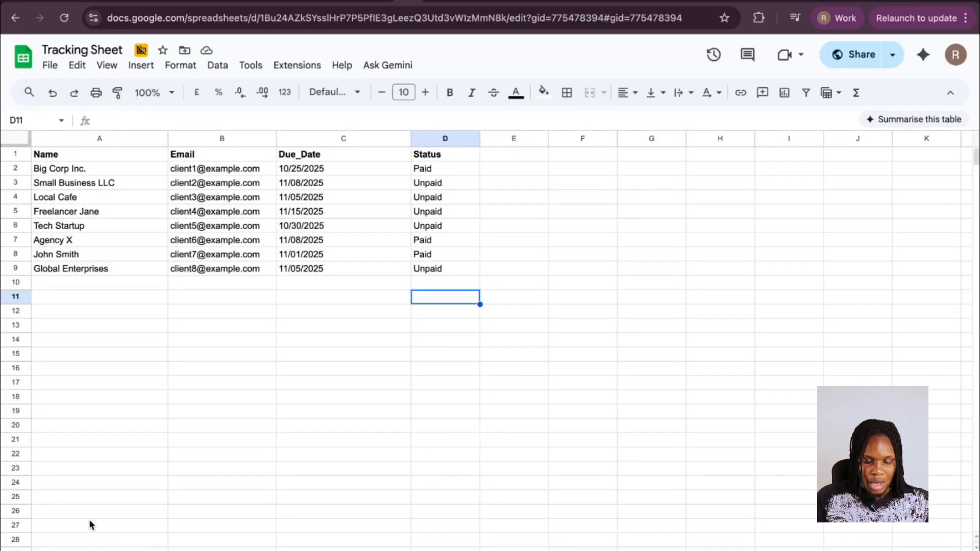
key(ctrl+shift+Page_Up)
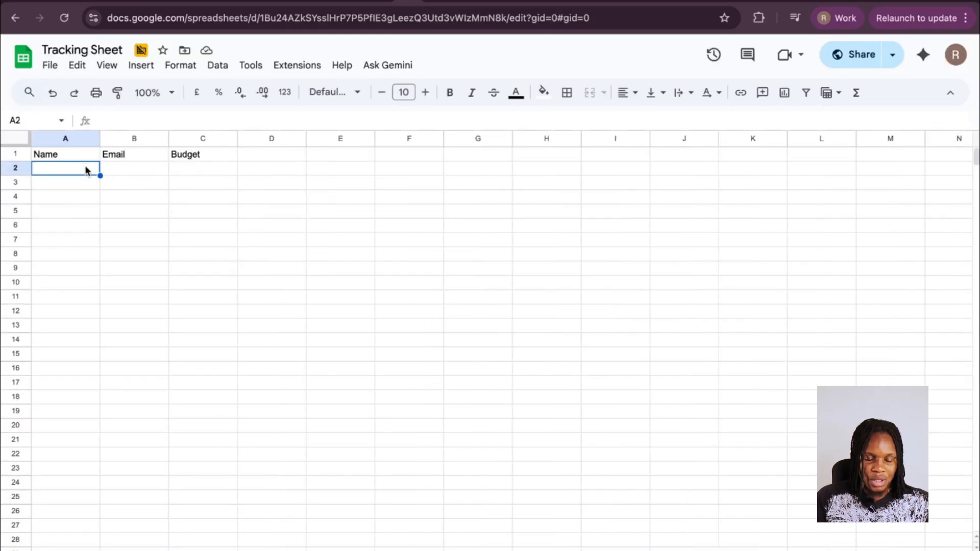
click(152, 167)
click(209, 172)
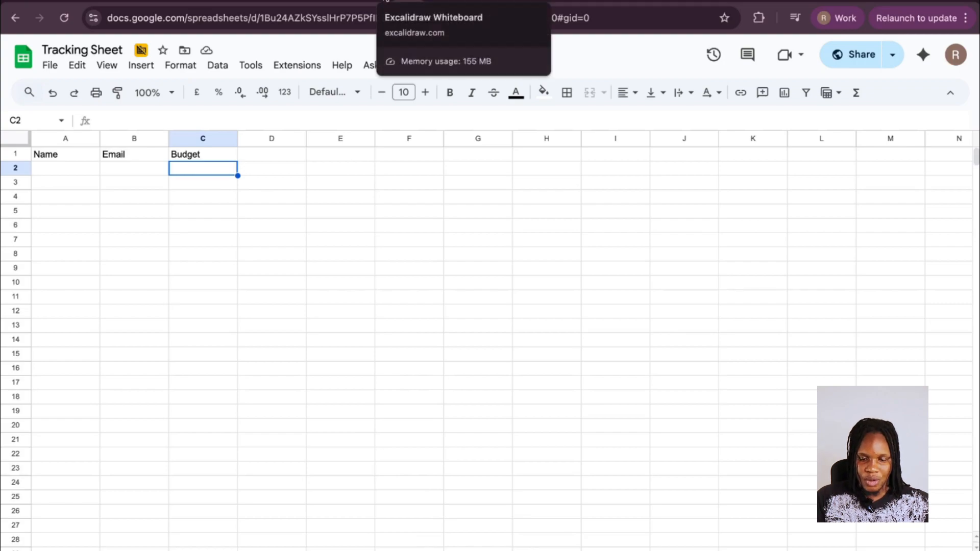
click(368, 1)
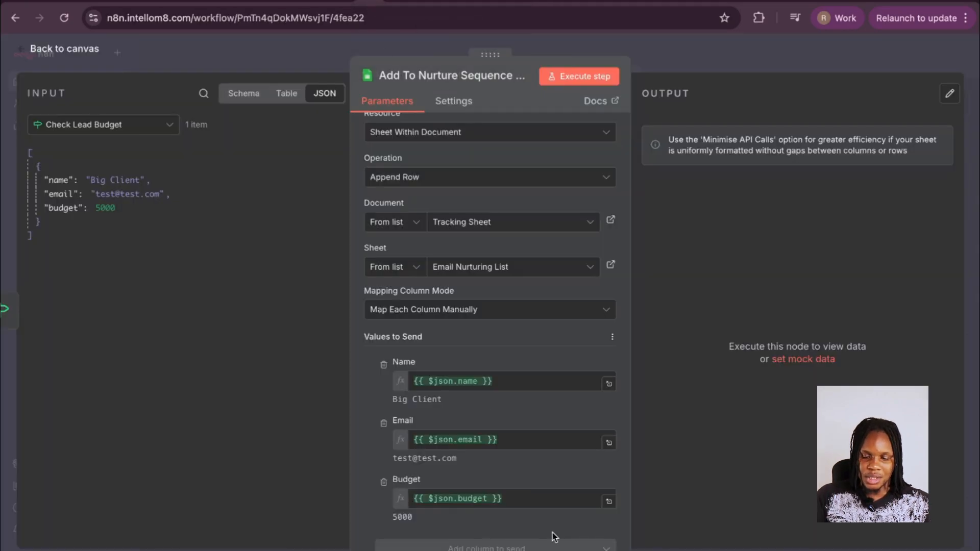
Execute the Add To Nurture Sequence List node and check the appended row in the Google Sheets Tracking Sheet.
click(603, 81)
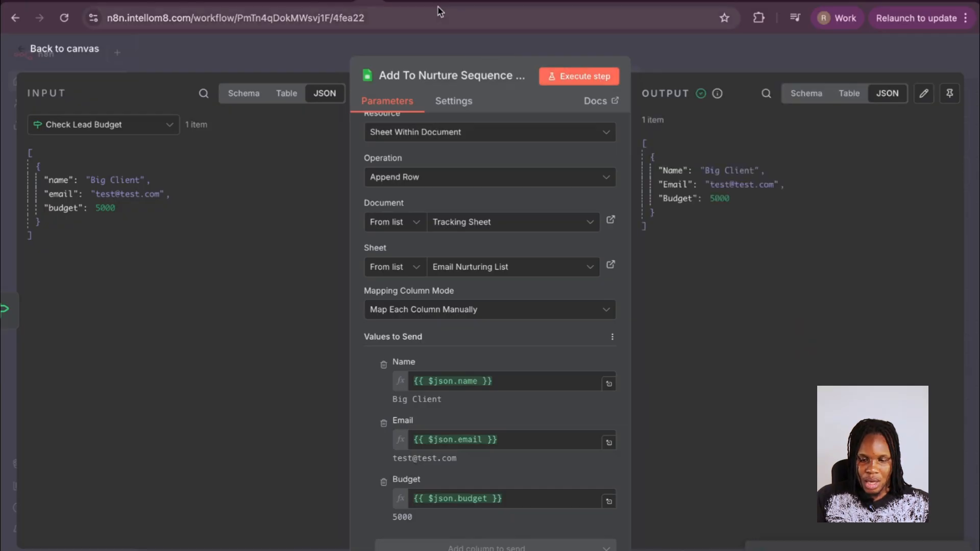
click(418, 2)
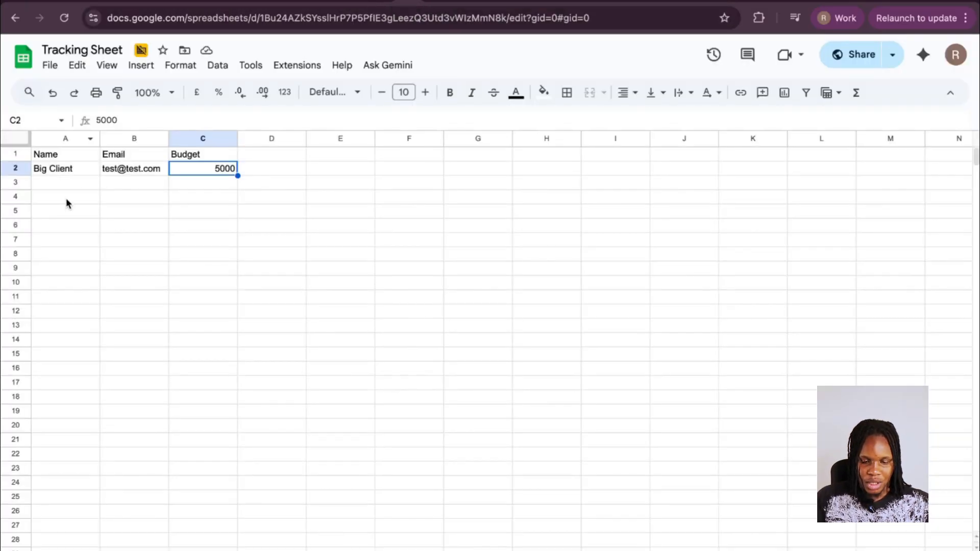
click(74, 169)
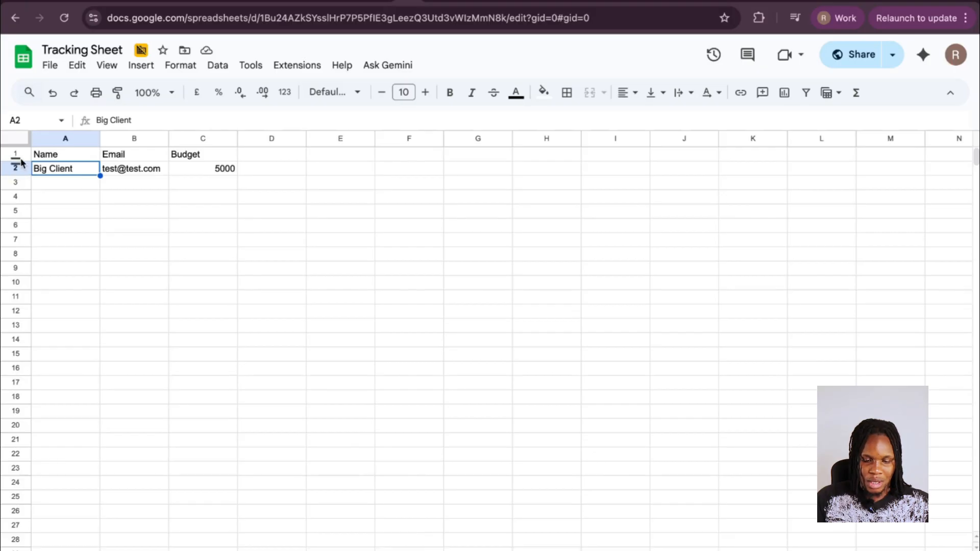
Make the header row with Name, Email and Budget bold in the Tracking Sheet.
click(22, 152)
click(449, 92)
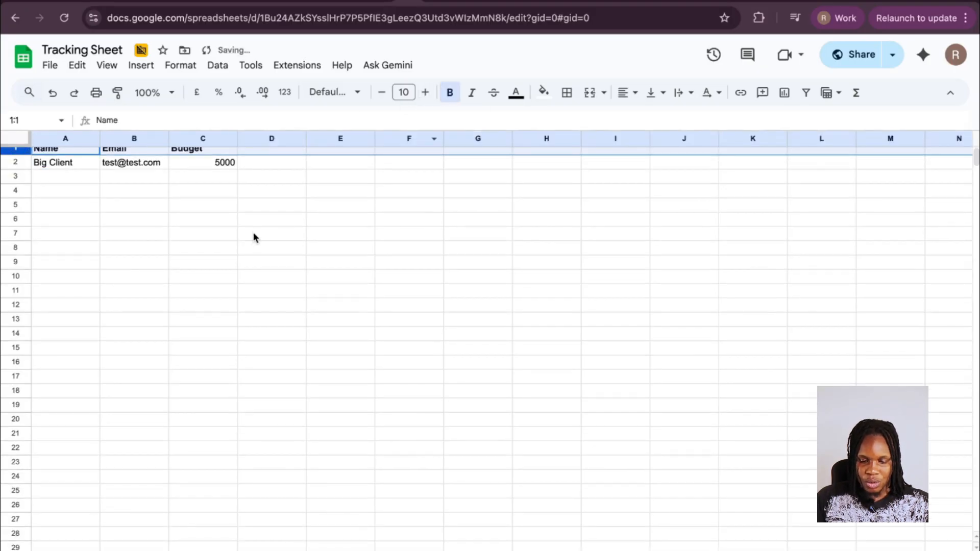
click(212, 172)
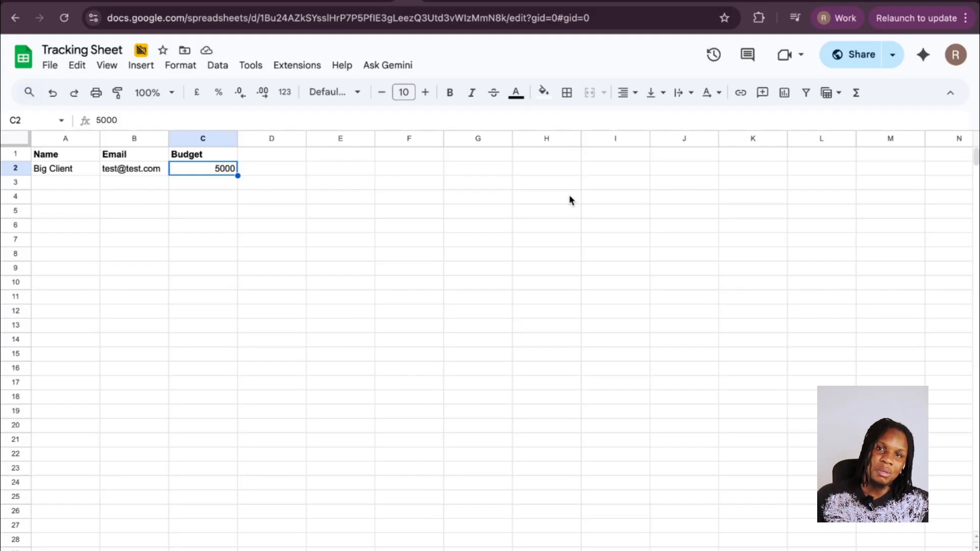
Back in n8n, set the budget in the Webhook node's pinned test data to 10000, save it, and return to the canvas.
click(364, 4)
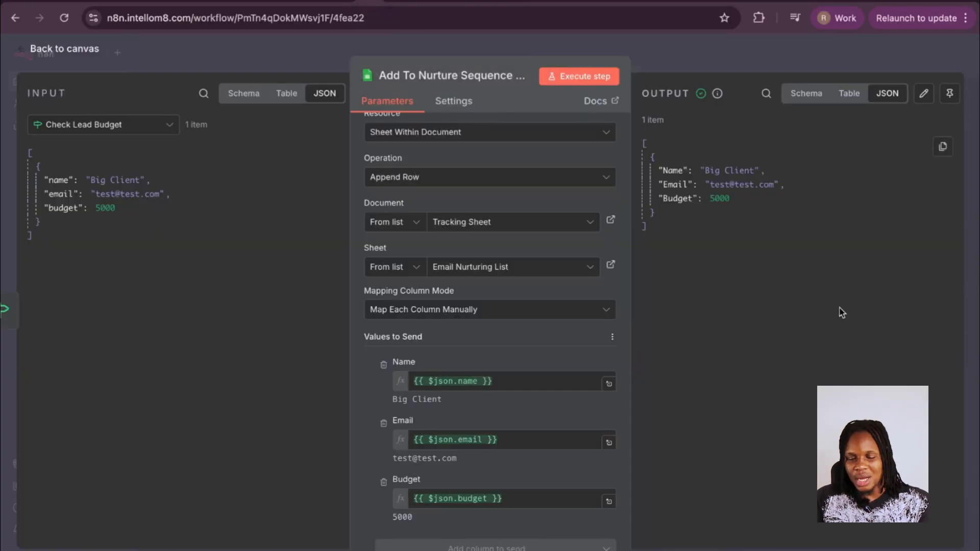
click(306, 55)
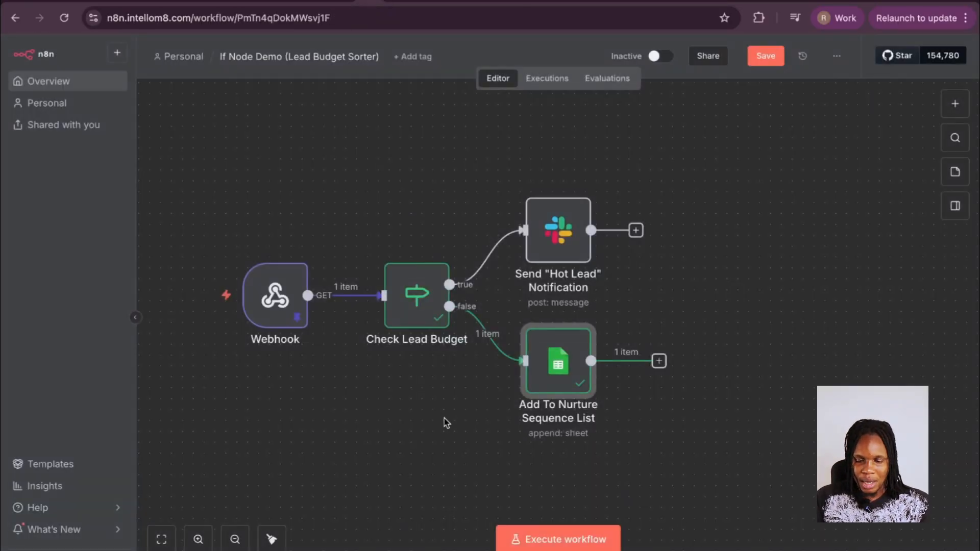
double_click(279, 306)
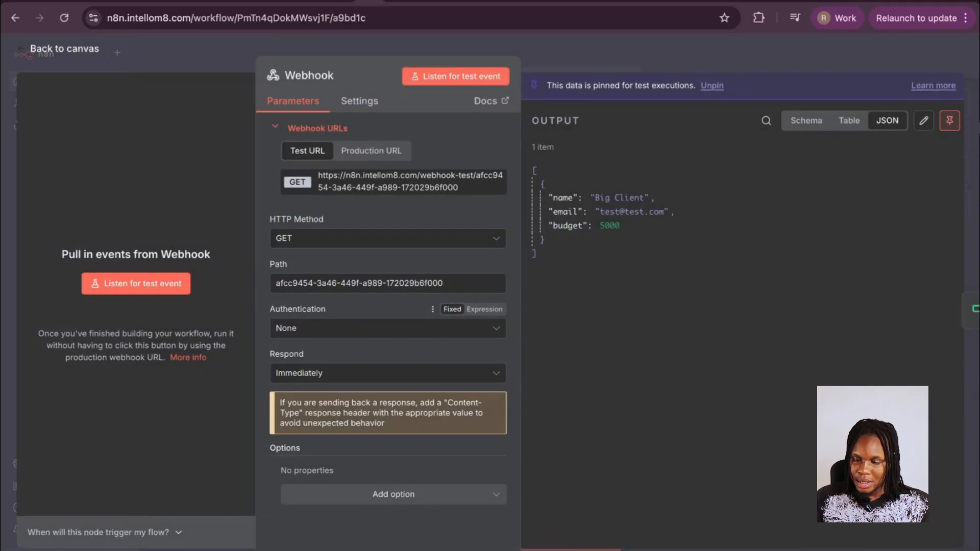
click(924, 121)
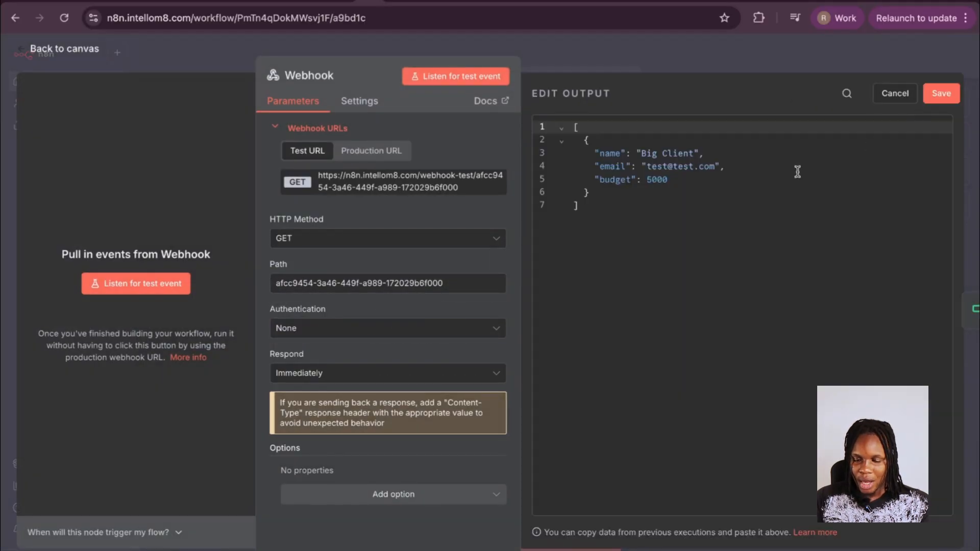
click(668, 179)
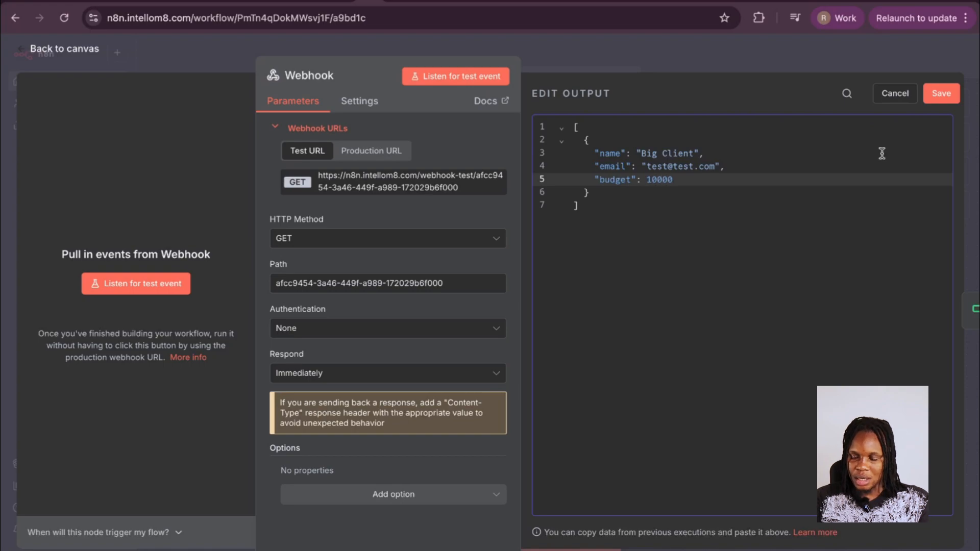
click(941, 93)
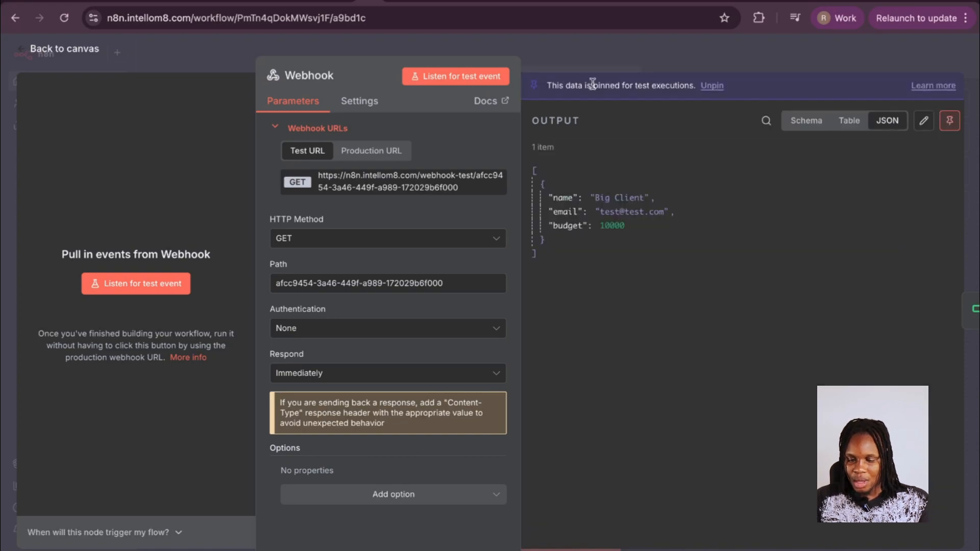
click(756, 54)
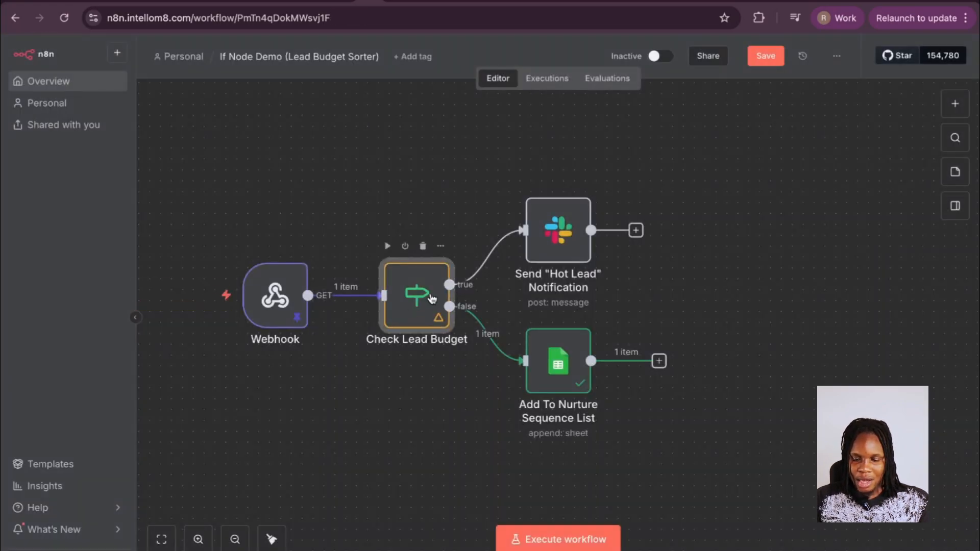
Execute the Check Lead Budget node with the updated lead, view its True Branch output, and return to the canvas.
double_click(429, 299)
click(607, 78)
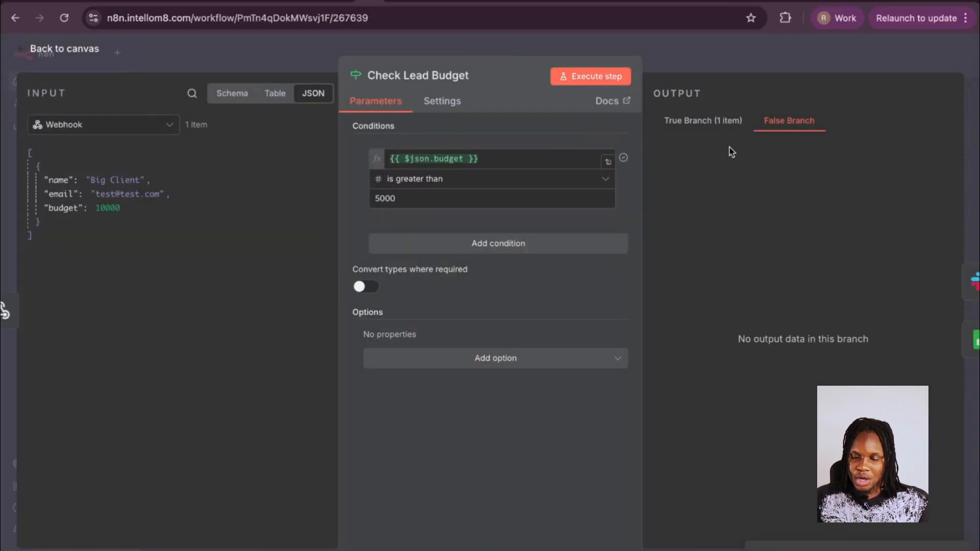
click(712, 126)
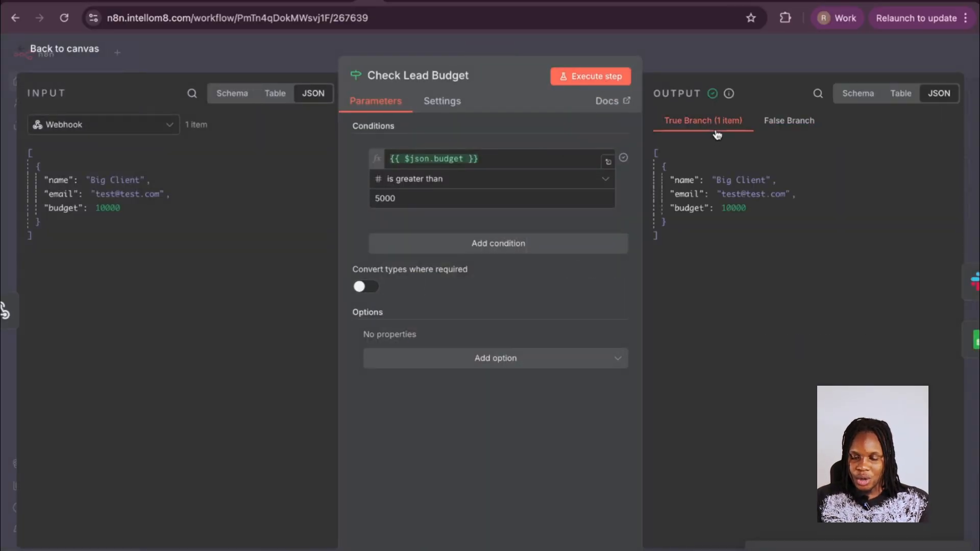
click(736, 61)
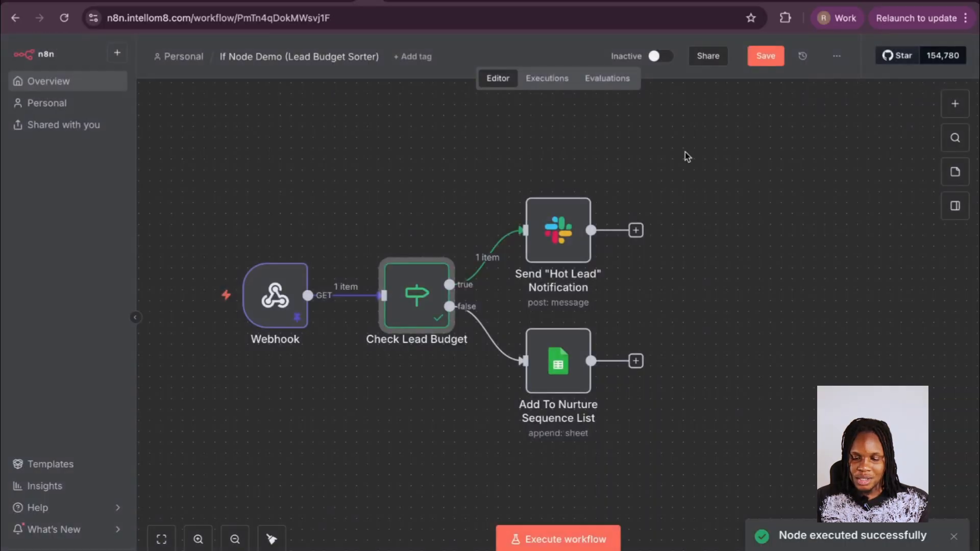
Execute the Send "Hot Lead" Notification node to post the lead message to the Slack sales channel, and close the node.
scroll(566, 243, up, 1)
click(566, 244)
double_click(566, 246)
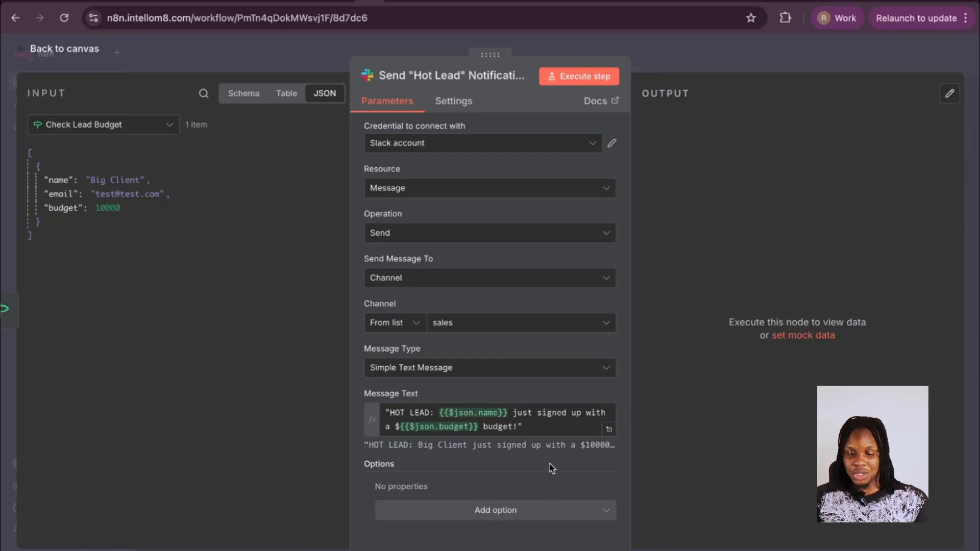
click(571, 76)
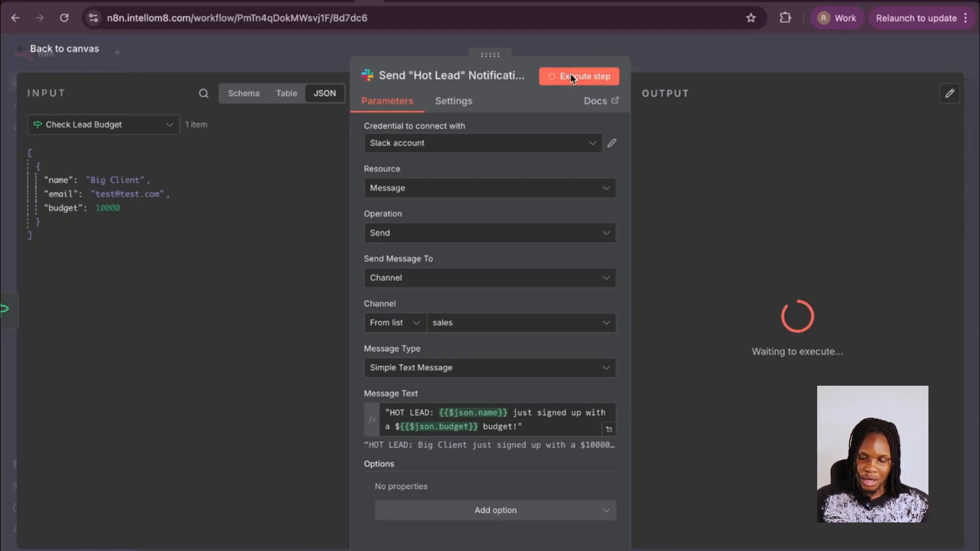
click(672, 59)
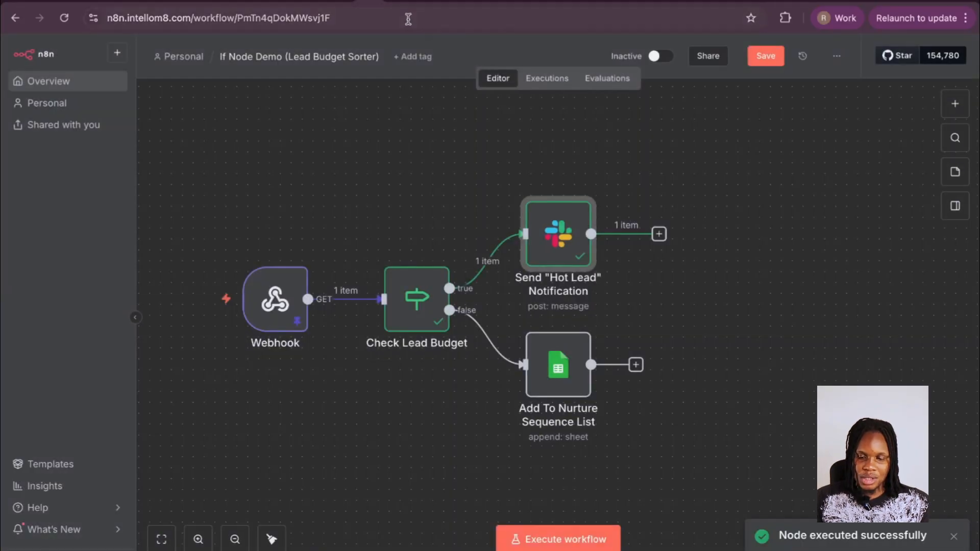
Check the posted hot lead message in Slack's sales channel, then return to the n8n workflow.
click(430, 1)
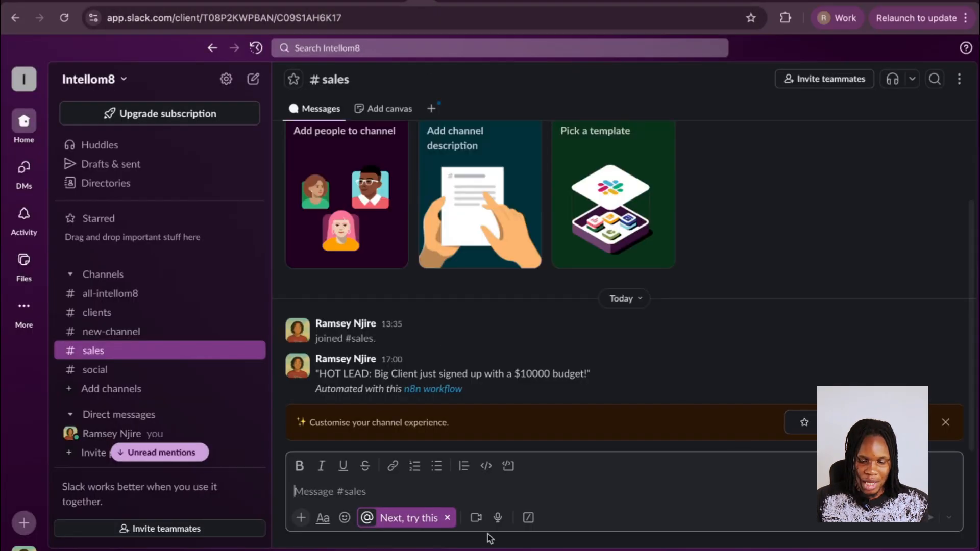
click(319, 368)
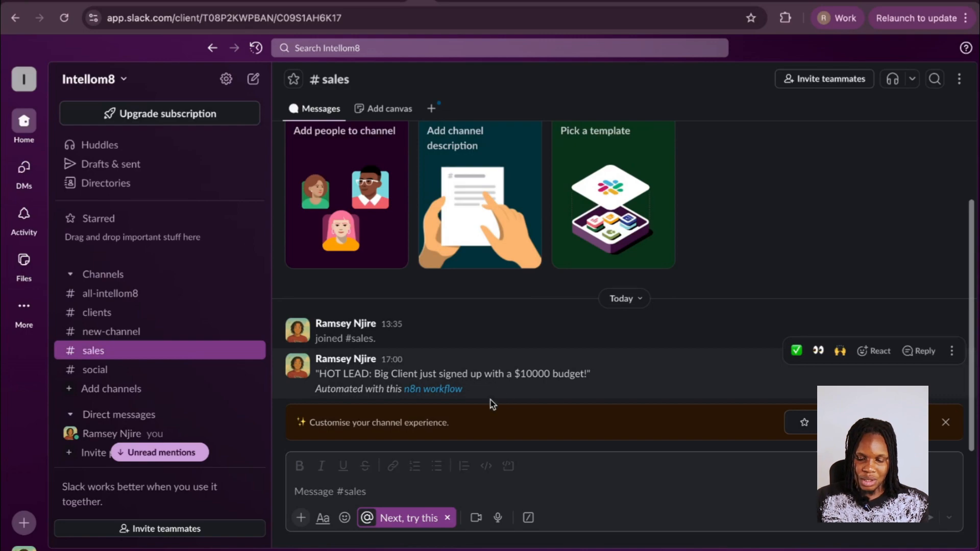
click(365, 13)
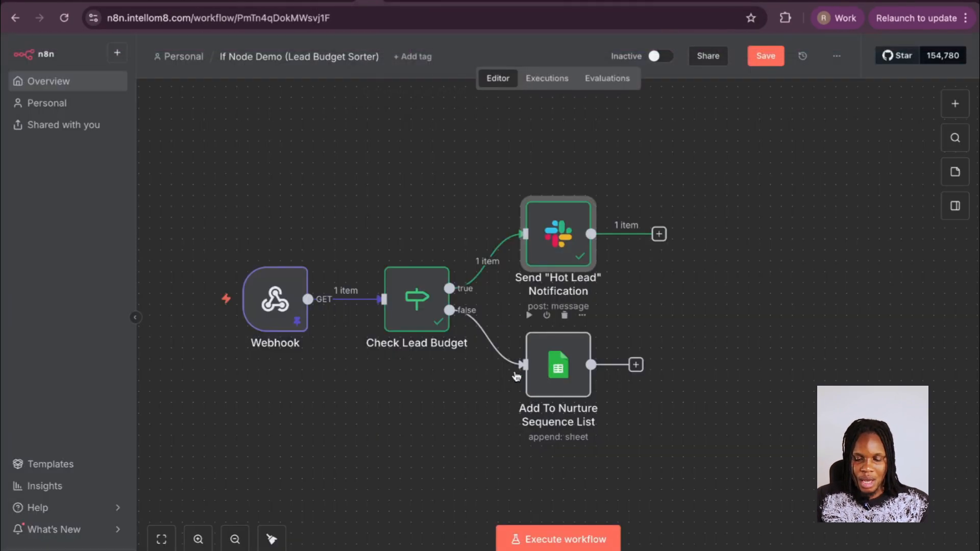
Open the Check Lead Budget node and clear both the first value and the comparison value of its condition.
double_click(430, 309)
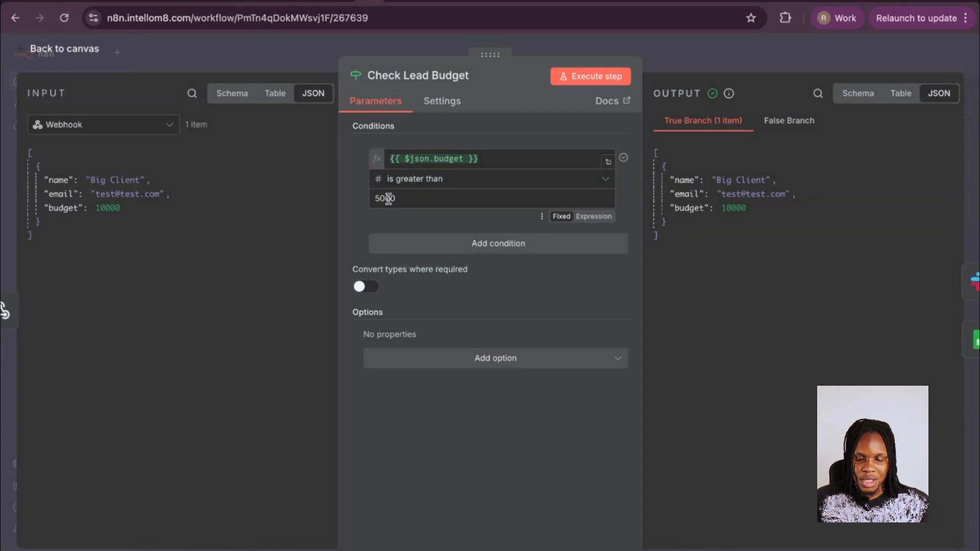
click(508, 158)
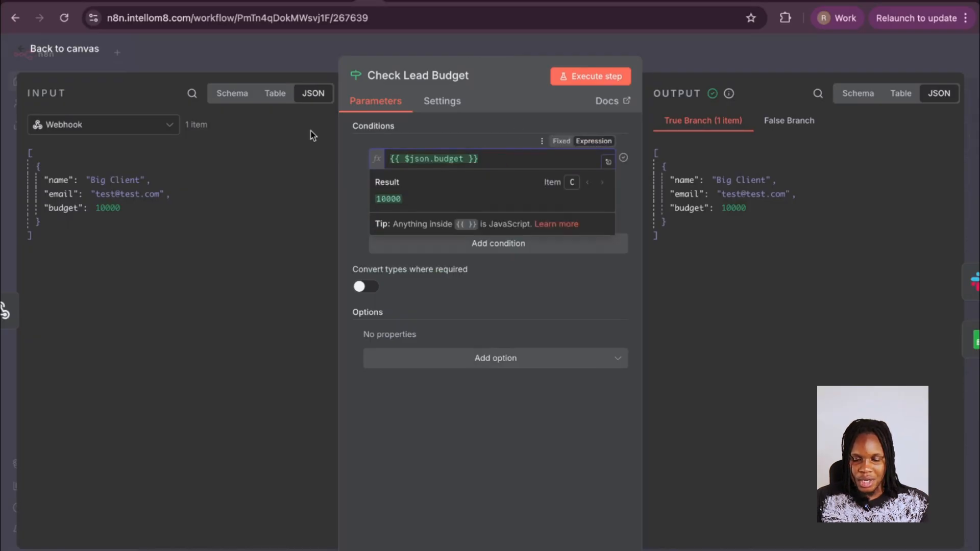
key(ctrl+a)
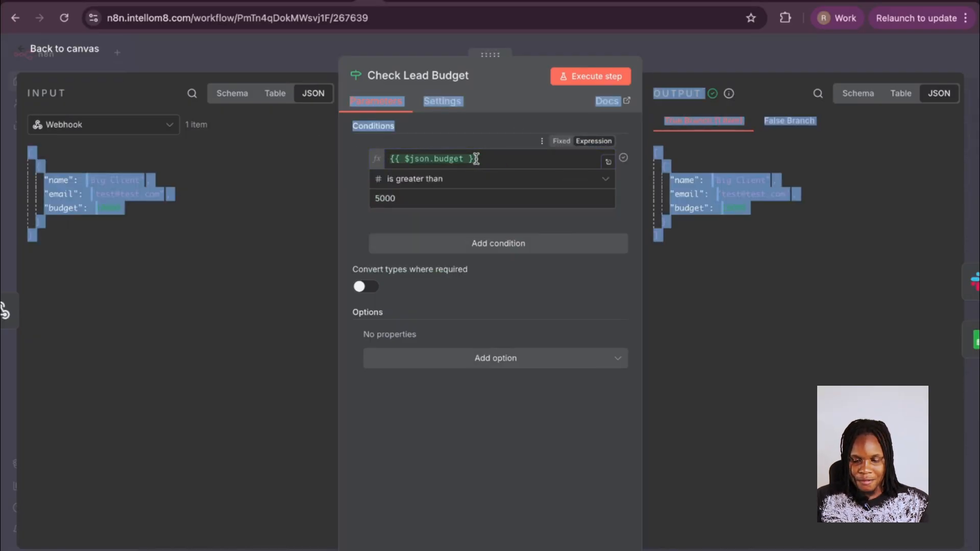
click(517, 157)
drag(517, 157, 387, 157)
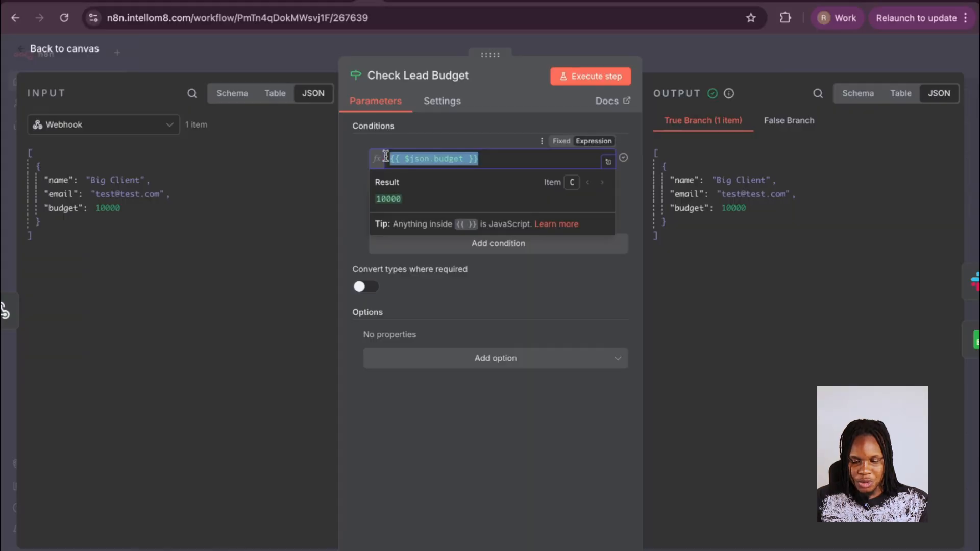
key(BackSpace)
click(356, 151)
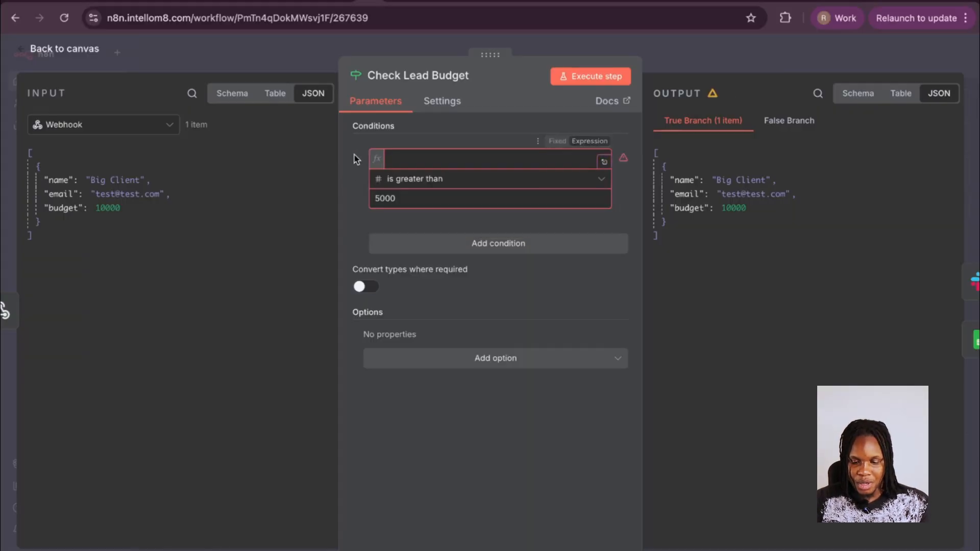
drag(424, 195, 328, 204)
key(BackSpace)
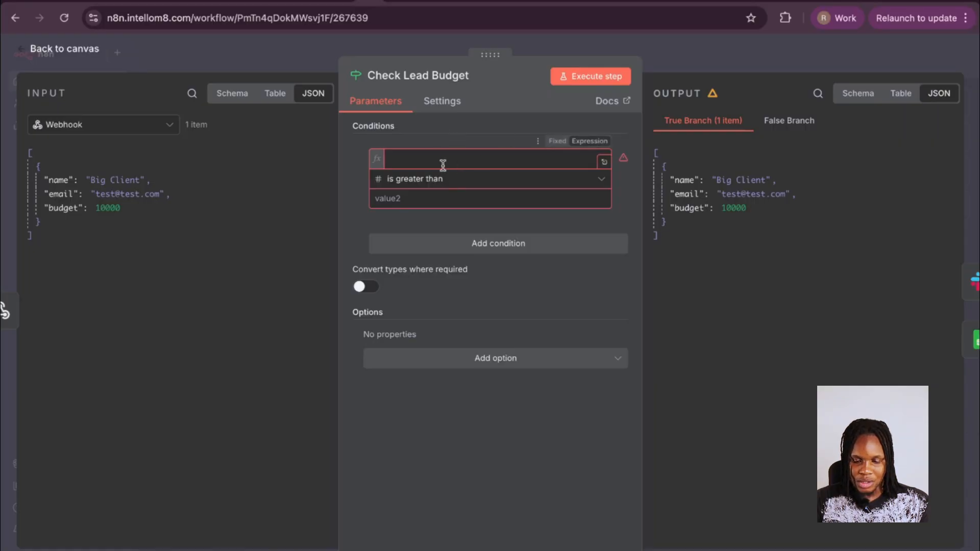
Switch the condition's first value to Fixed and back to Expression, replacing its content with the budget field from the Webhook input.
click(560, 142)
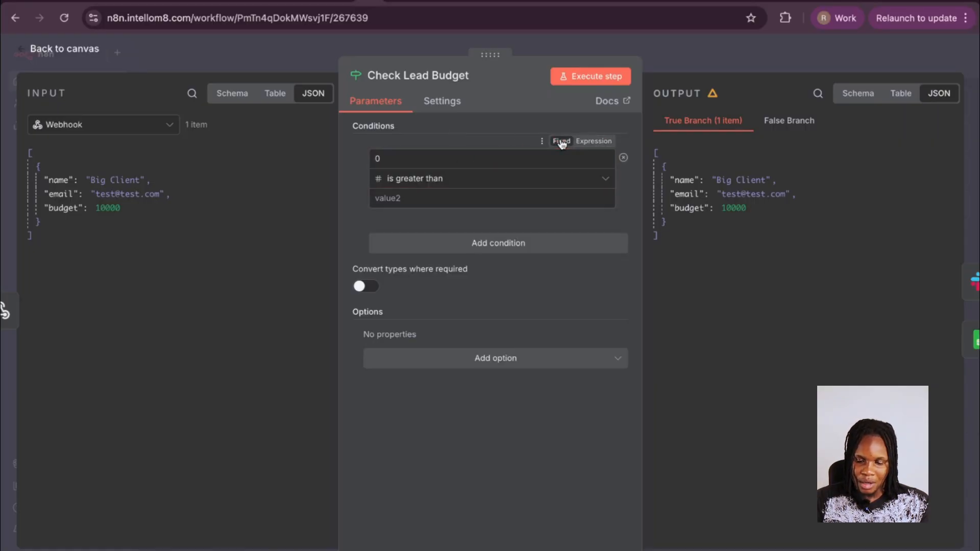
click(446, 203)
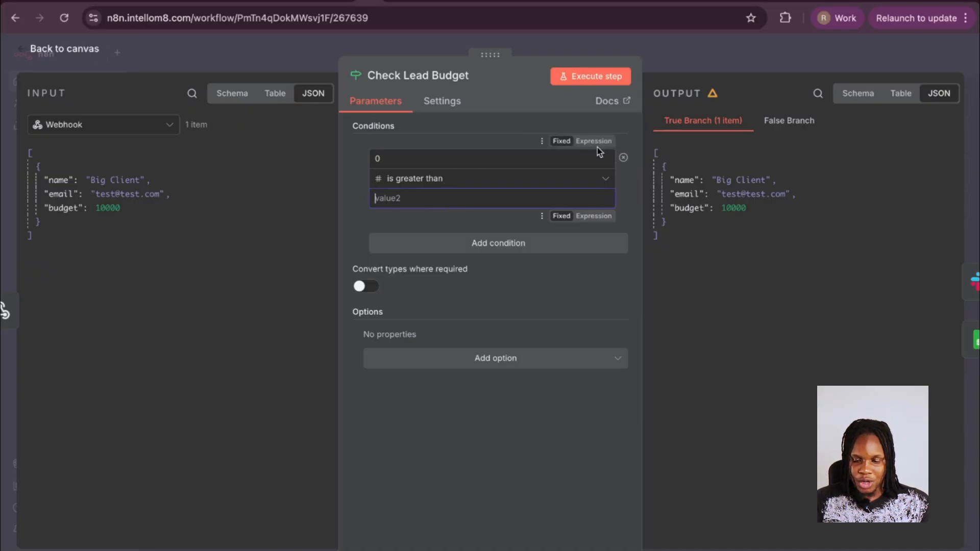
click(594, 142)
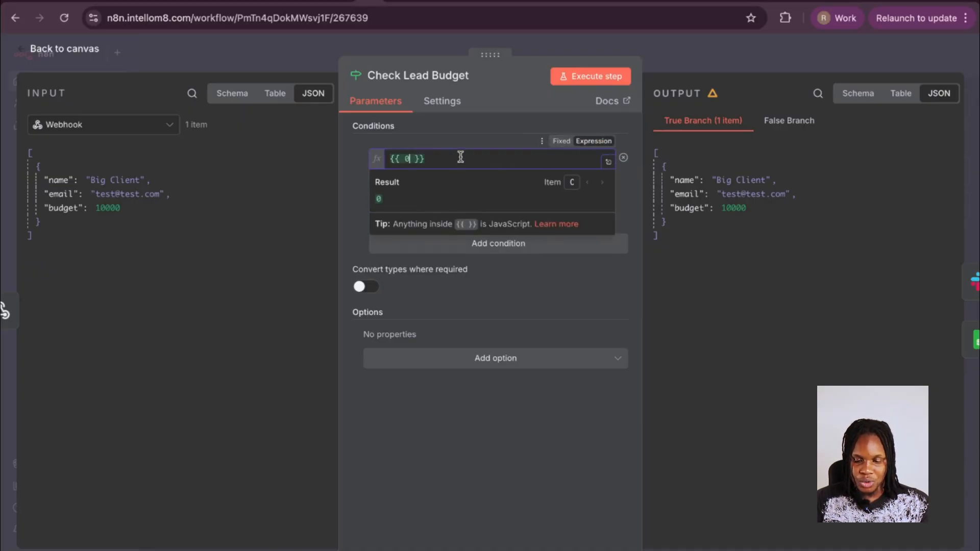
drag(456, 158, 358, 169)
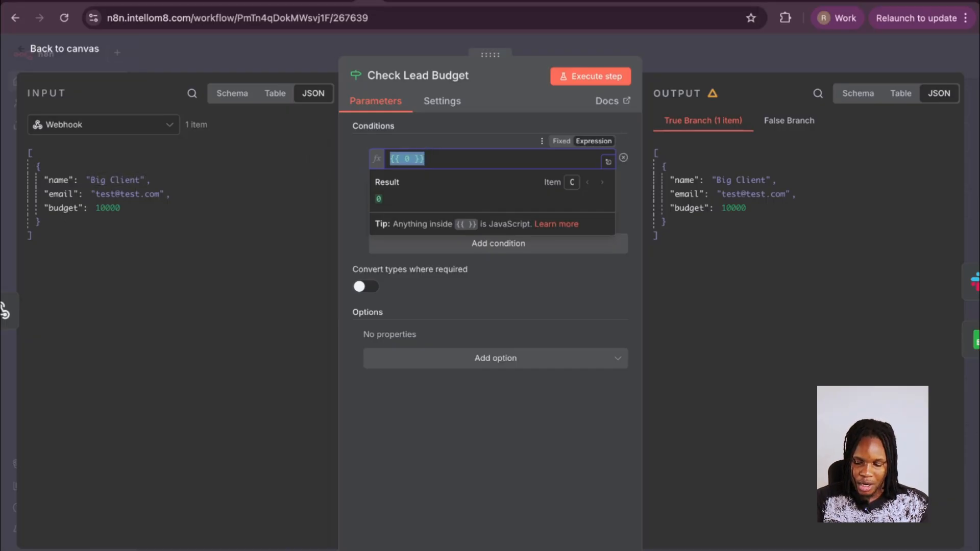
key(BackSpace)
drag(63, 208, 459, 160)
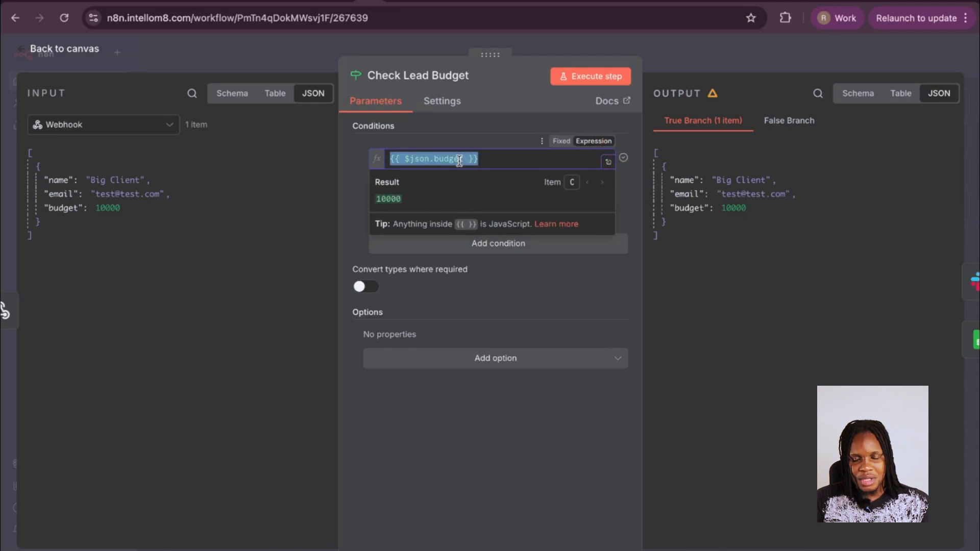
click(449, 134)
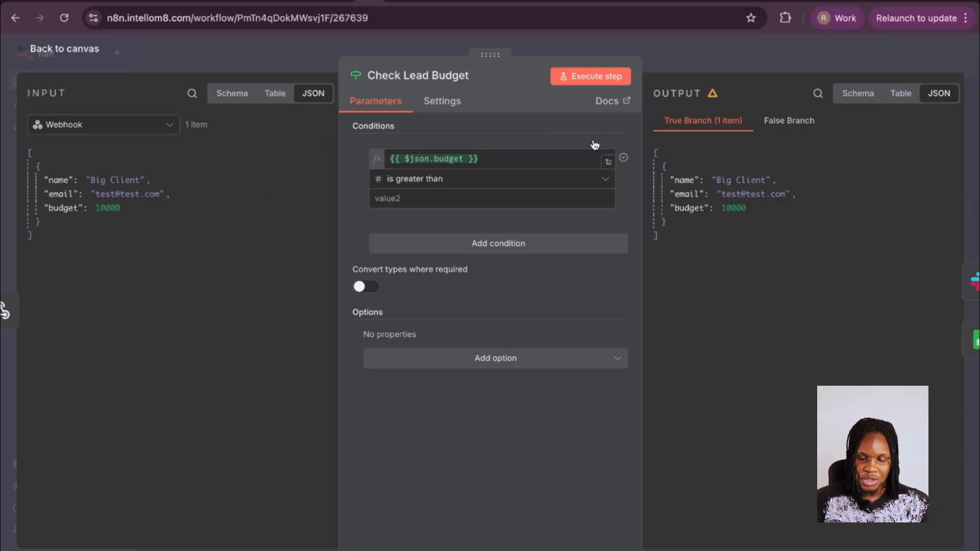
Replace the condition's first value with the name field from the Webhook input and look at the String comparison operators.
drag(505, 158, 306, 156)
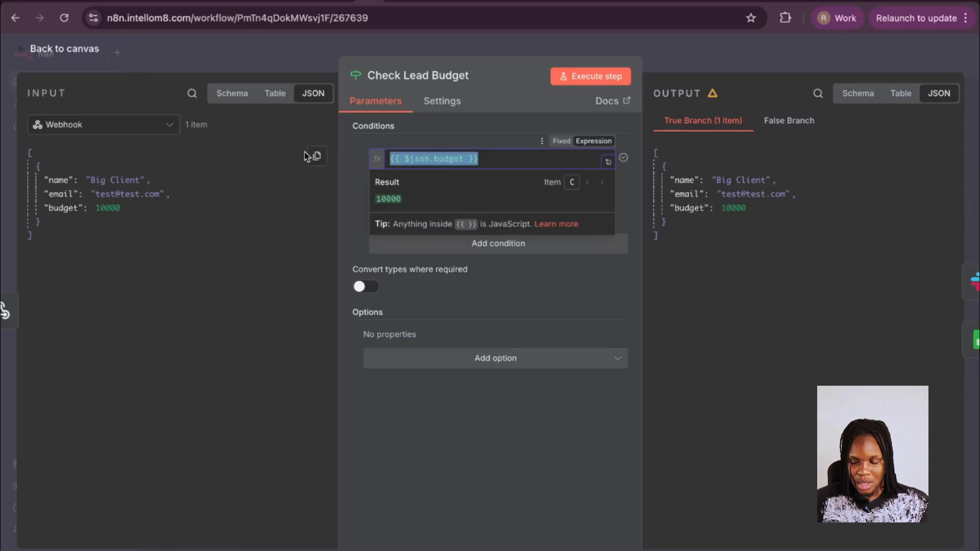
key(BackSpace)
drag(58, 179, 440, 159)
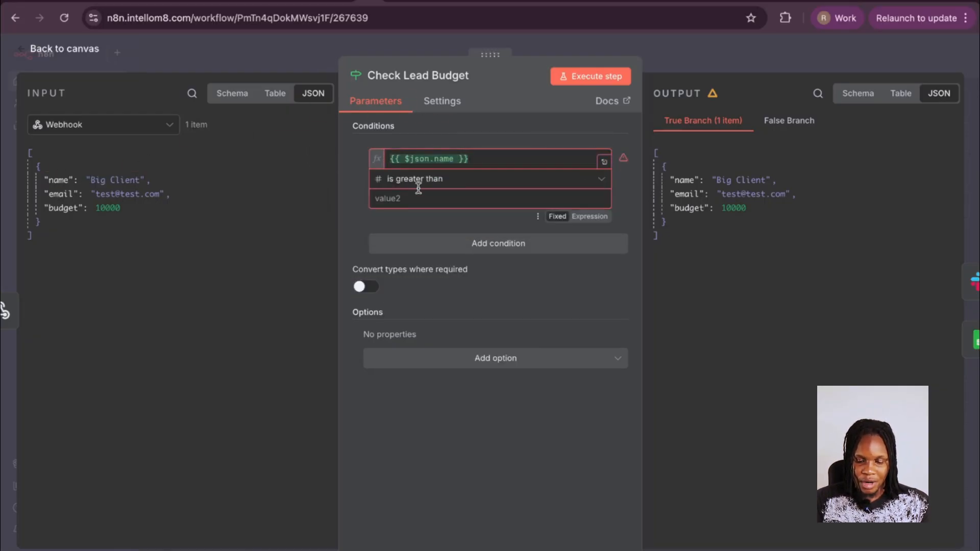
click(427, 179)
mouse_move(537, 213)
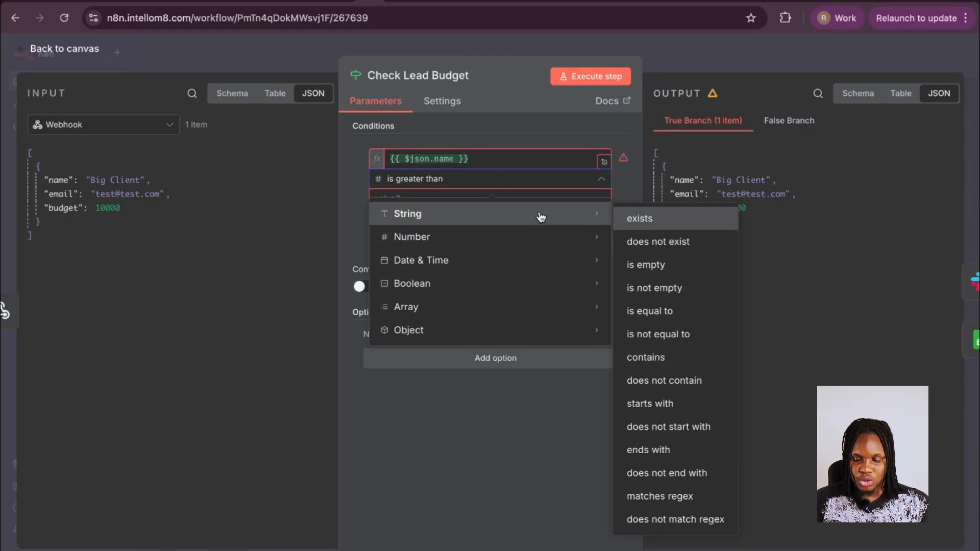
Map the Webhook input's budget field into the condition's first value and remove the name expression.
triple_click(482, 158)
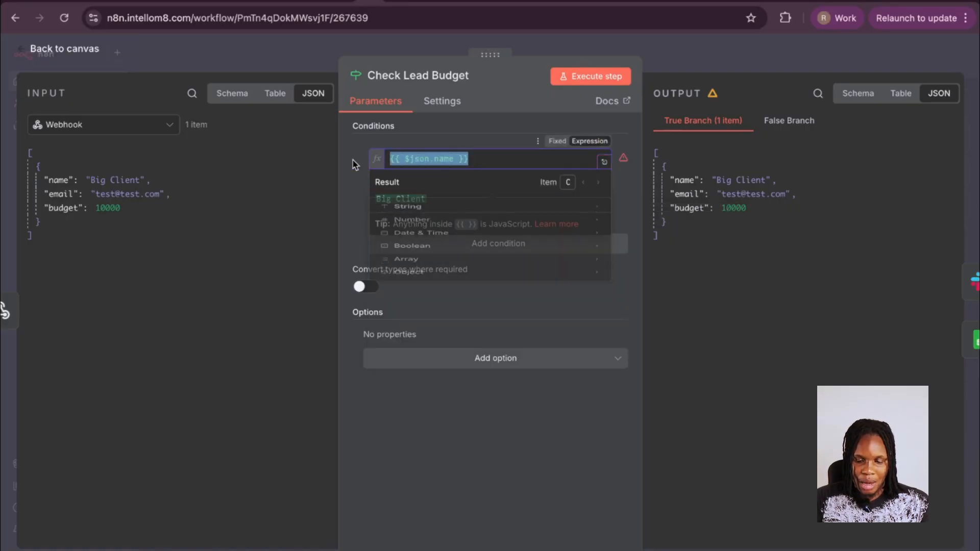
drag(64, 208, 371, 167)
click(464, 158)
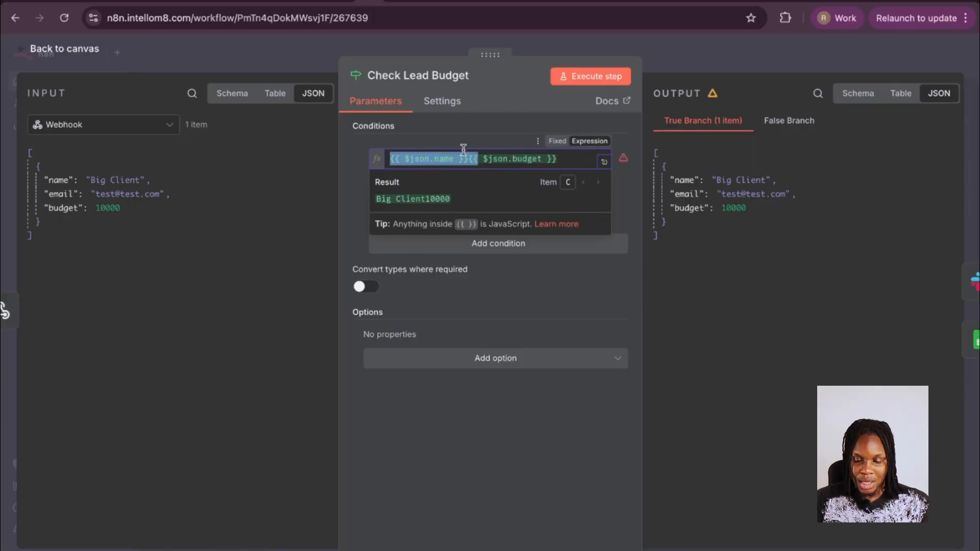
drag(467, 158, 366, 163)
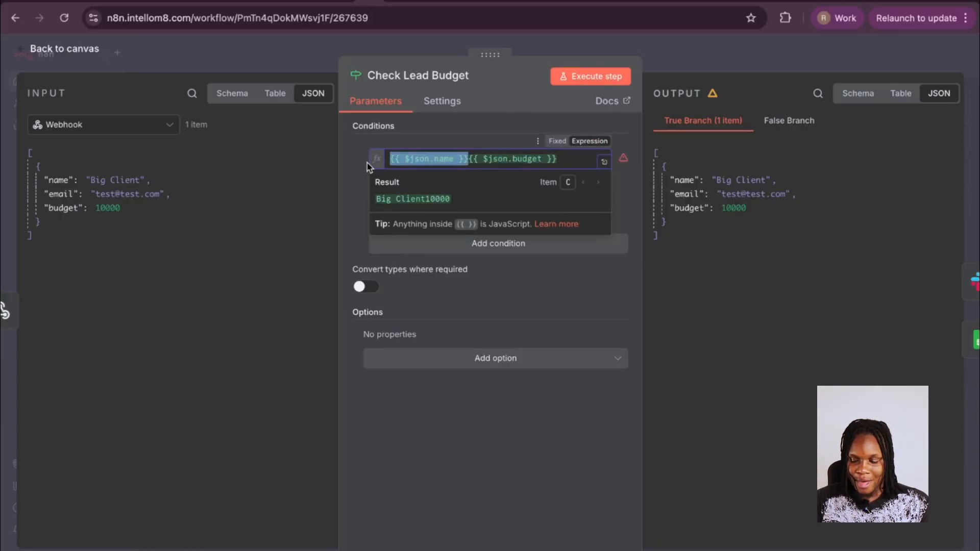
key(BackSpace)
click(361, 196)
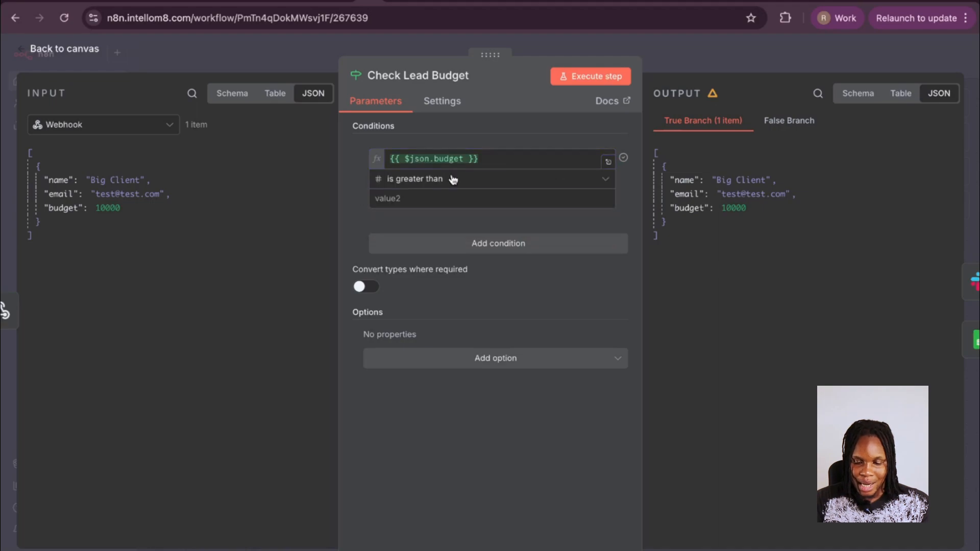
Choose the Number operator "is greater than" for the condition and set the comparison value to 5000.
click(453, 179)
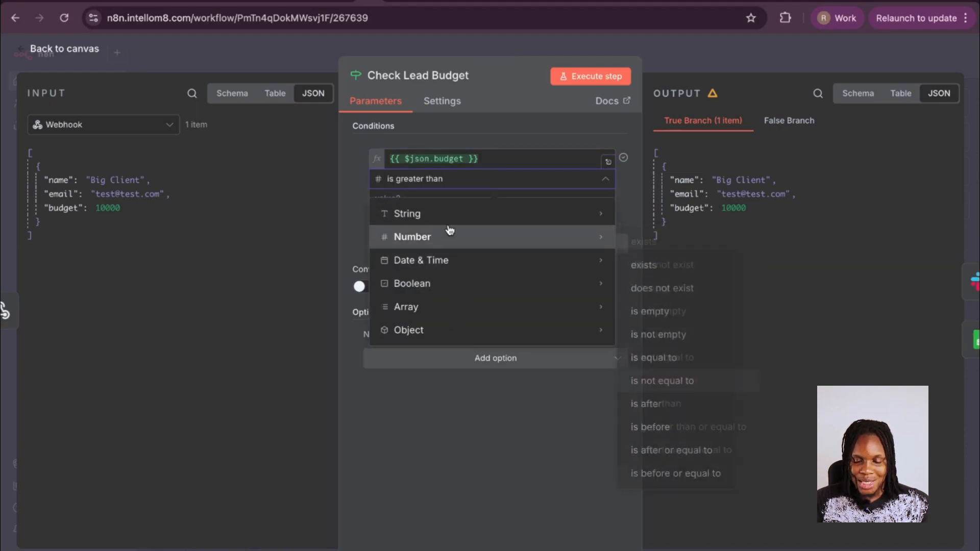
mouse_move(462, 309)
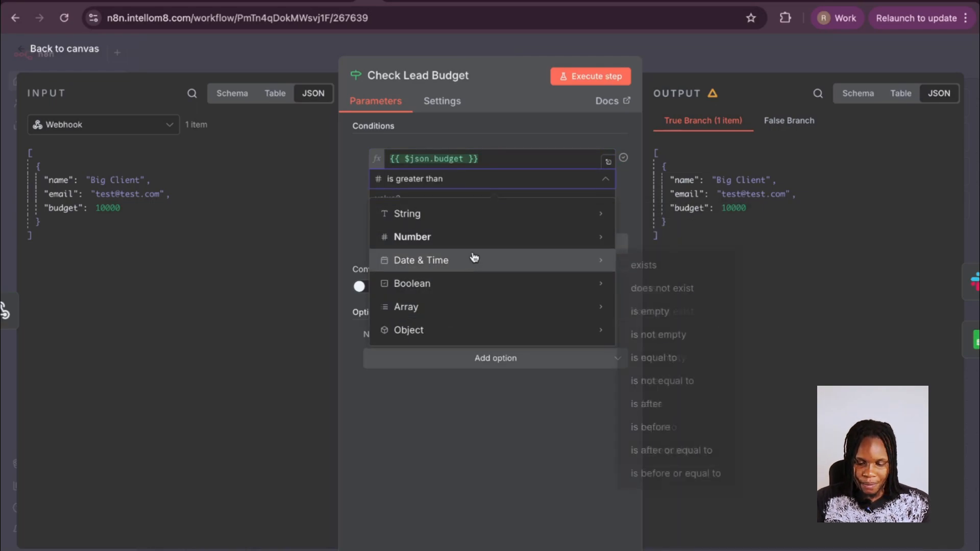
mouse_move(485, 249)
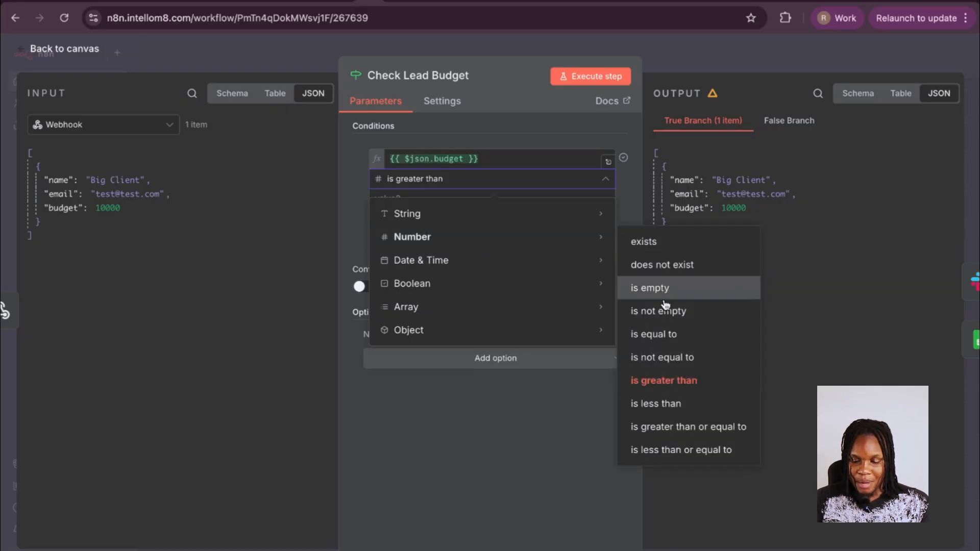
click(666, 381)
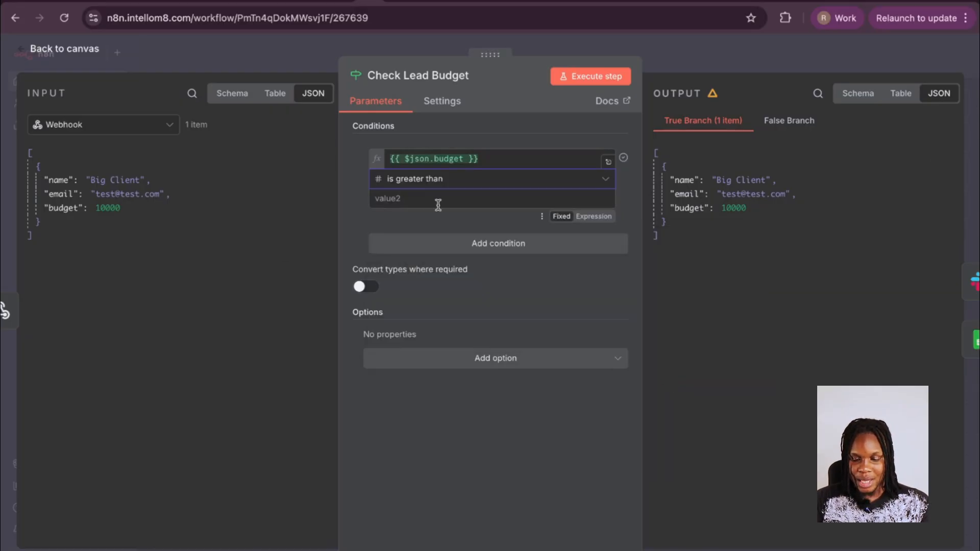
text(5000)
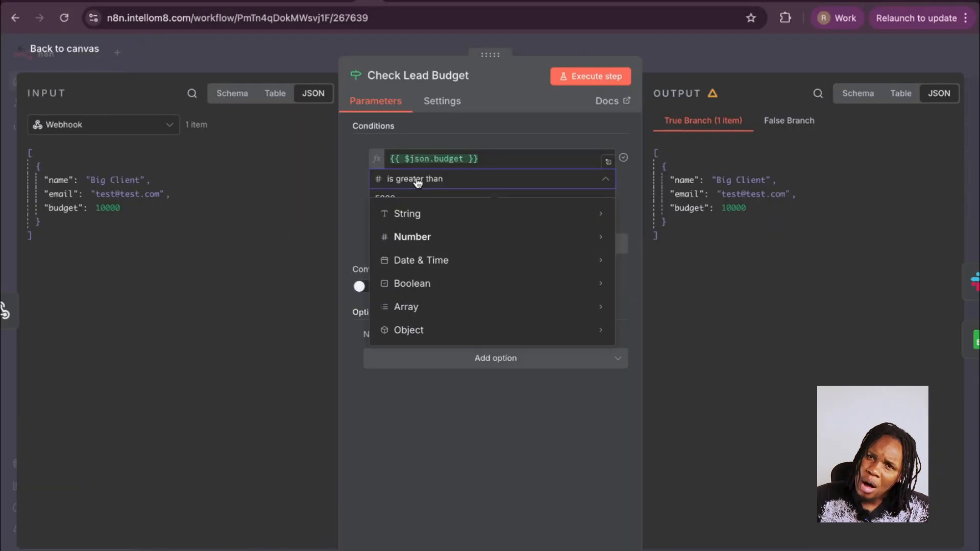
Look through the String and Object comparison operators, and collapse and re-expand the lead object in the input JSON.
mouse_move(422, 218)
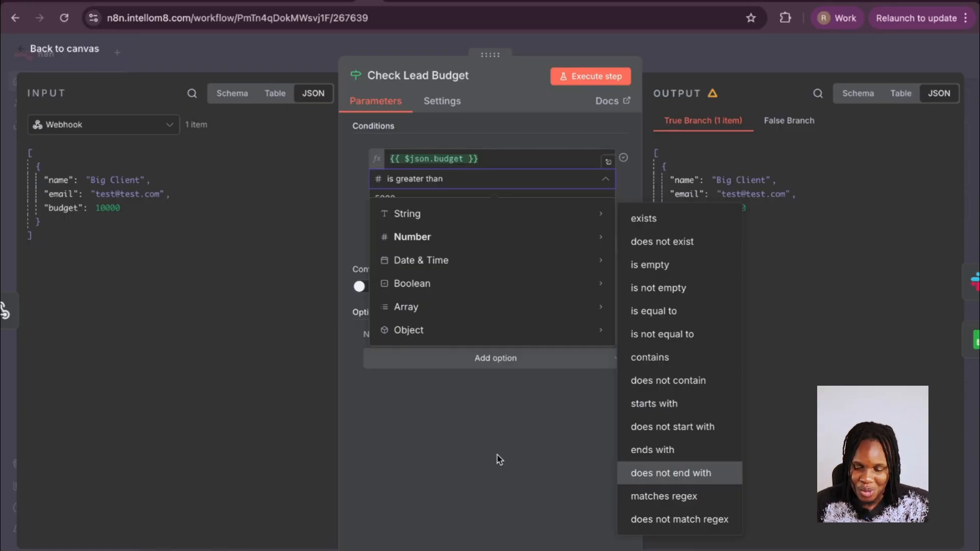
click(356, 147)
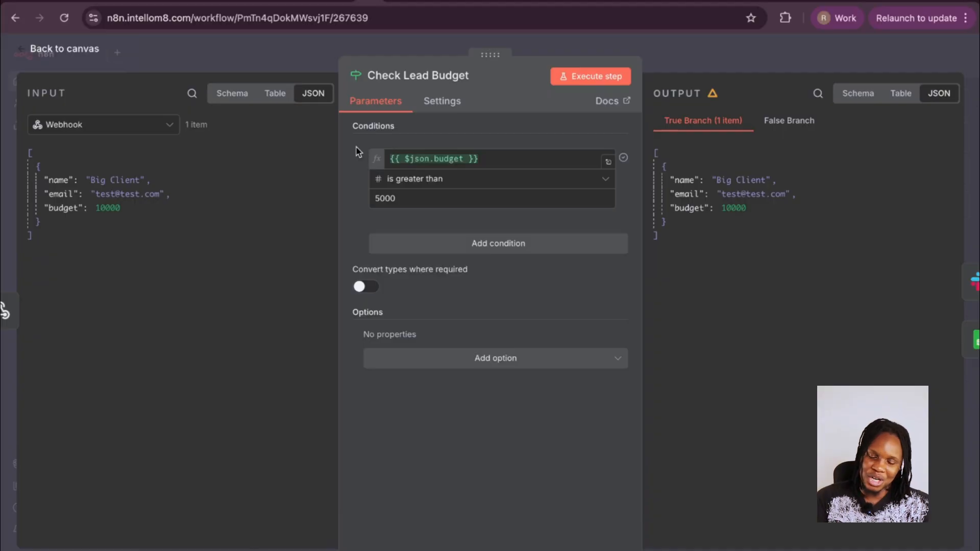
click(462, 179)
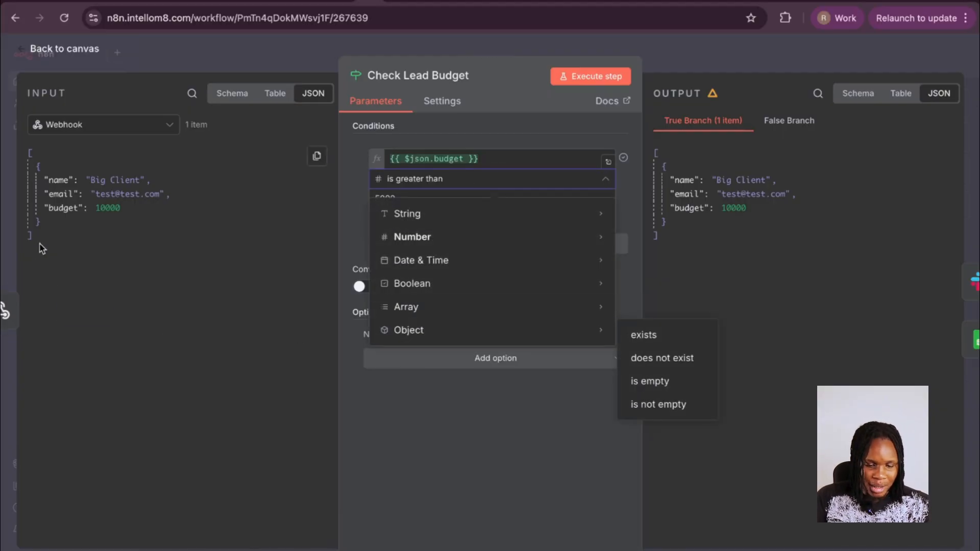
click(39, 228)
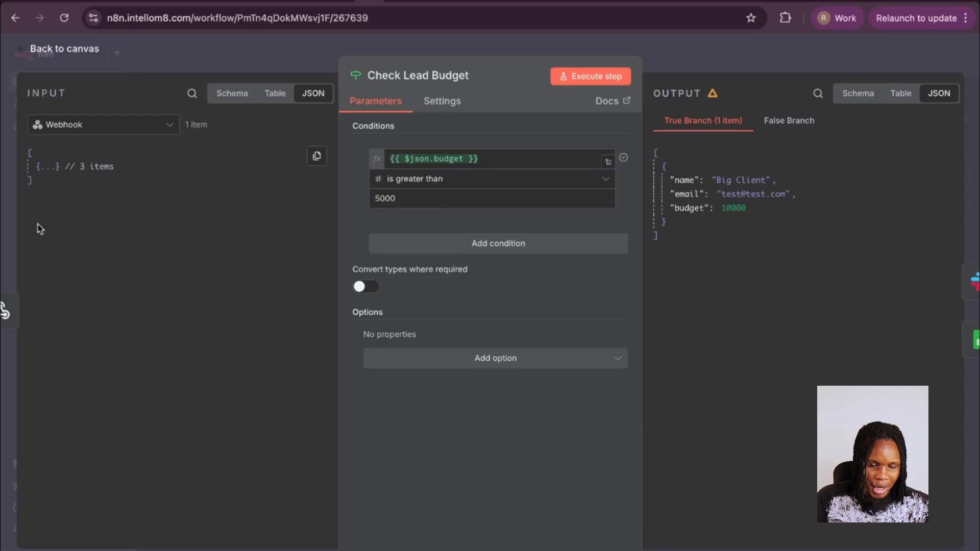
click(39, 168)
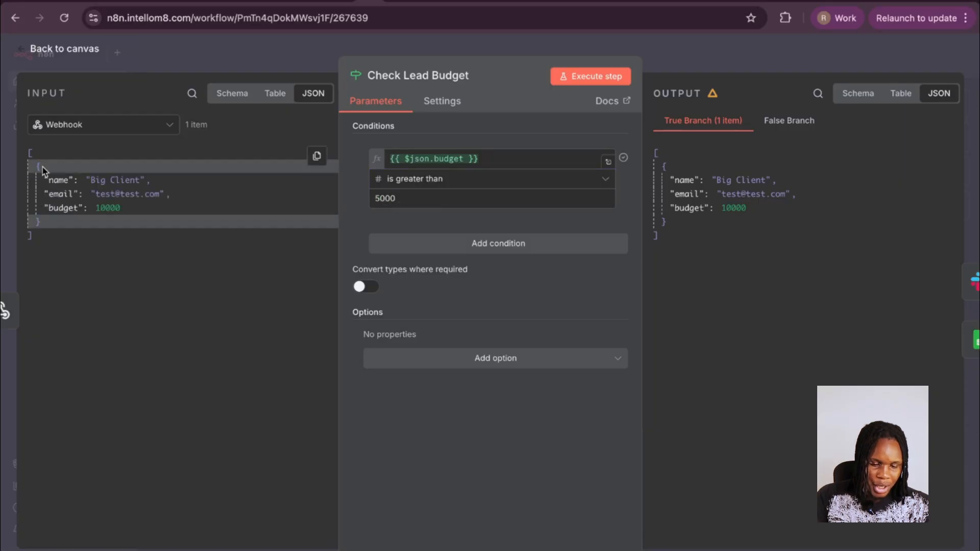
Look through the condition's Object and Array comparison operators, and collapse and re-expand the outer array in the input JSON.
click(457, 187)
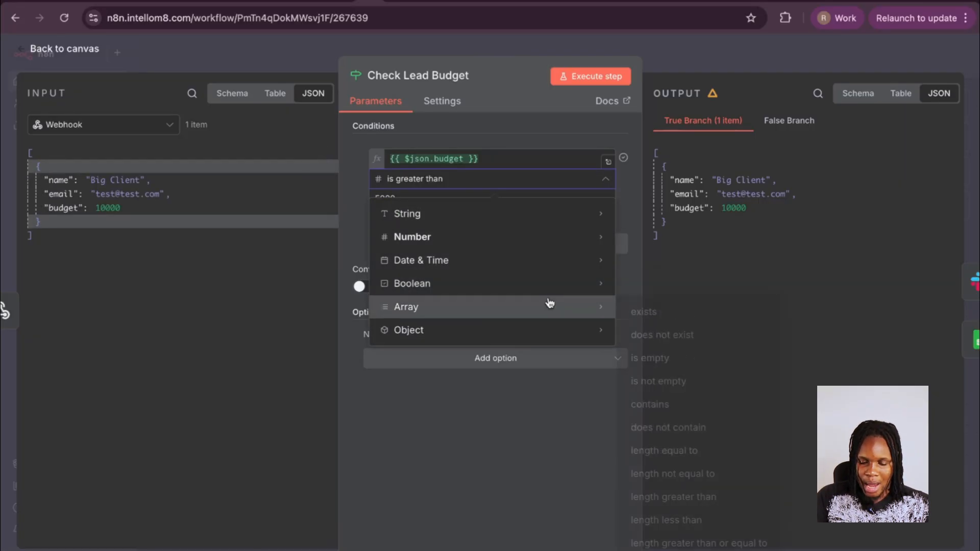
mouse_move(564, 330)
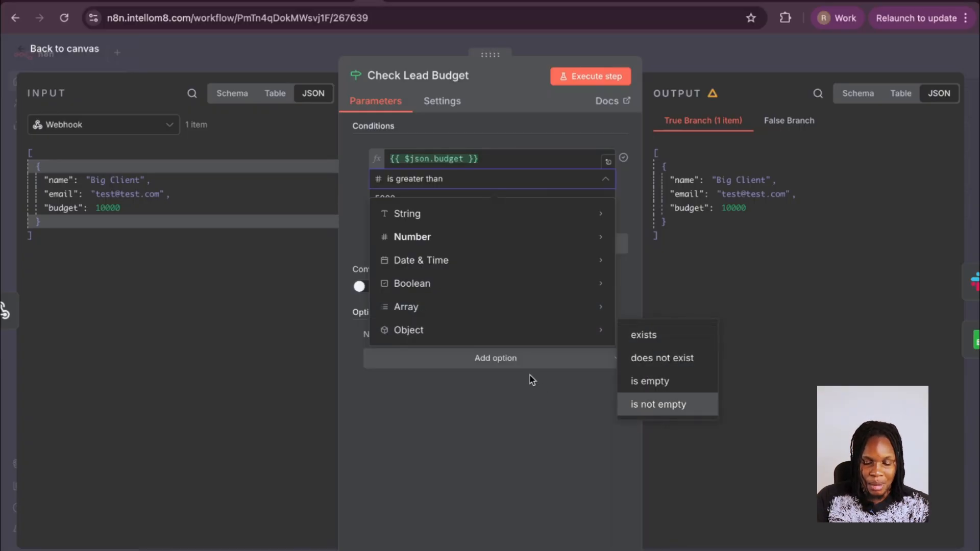
mouse_move(534, 308)
click(41, 244)
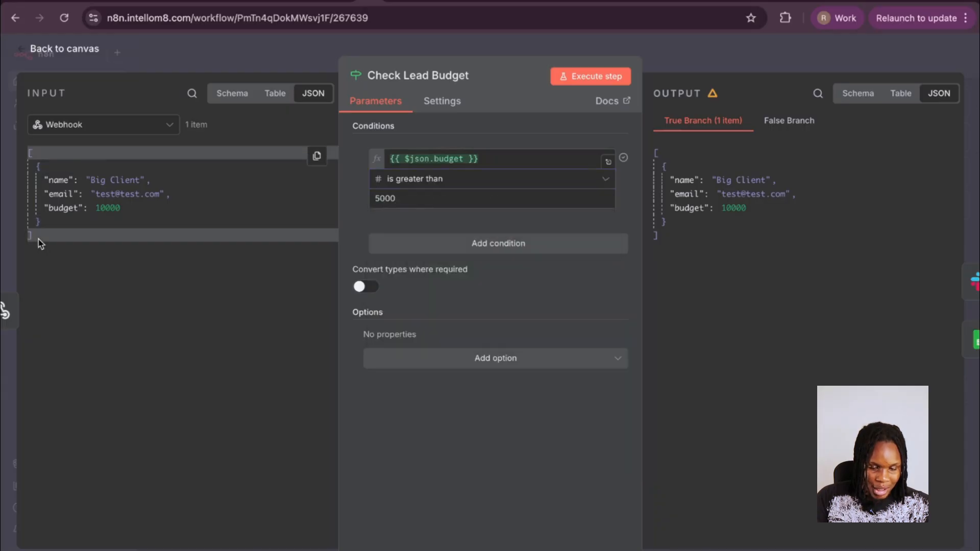
click(32, 242)
click(32, 153)
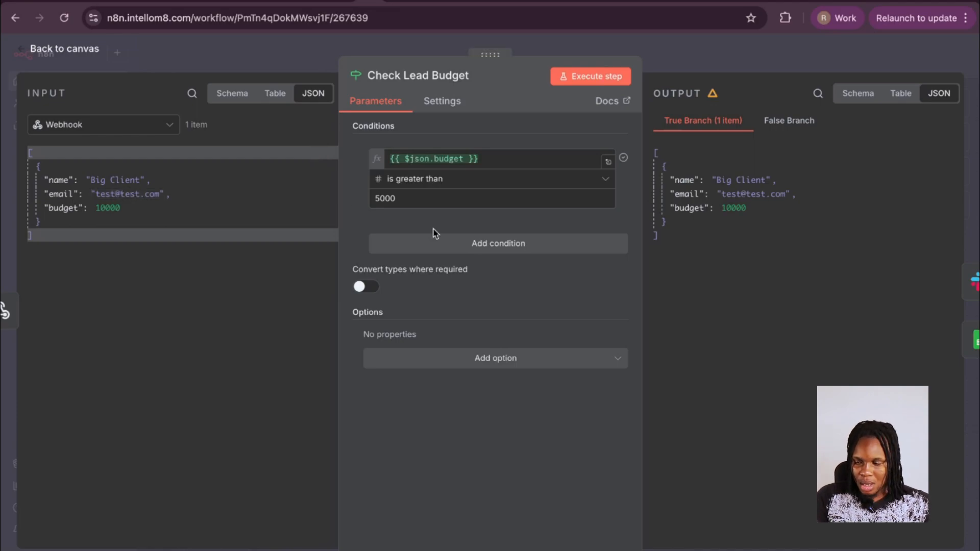
Look through the condition's Boolean, Date & Time and Number comparison operators, leaving the selected operator as it is.
click(429, 186)
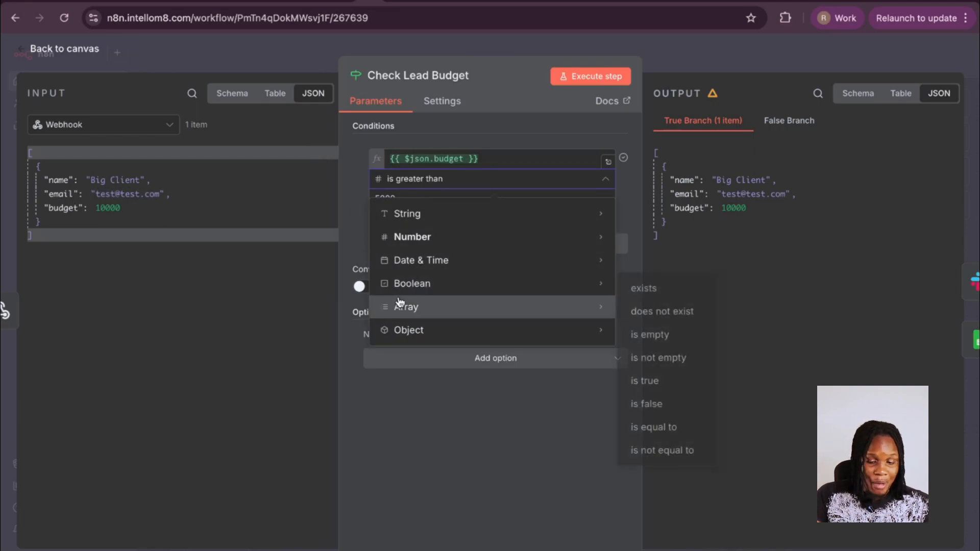
mouse_move(437, 260)
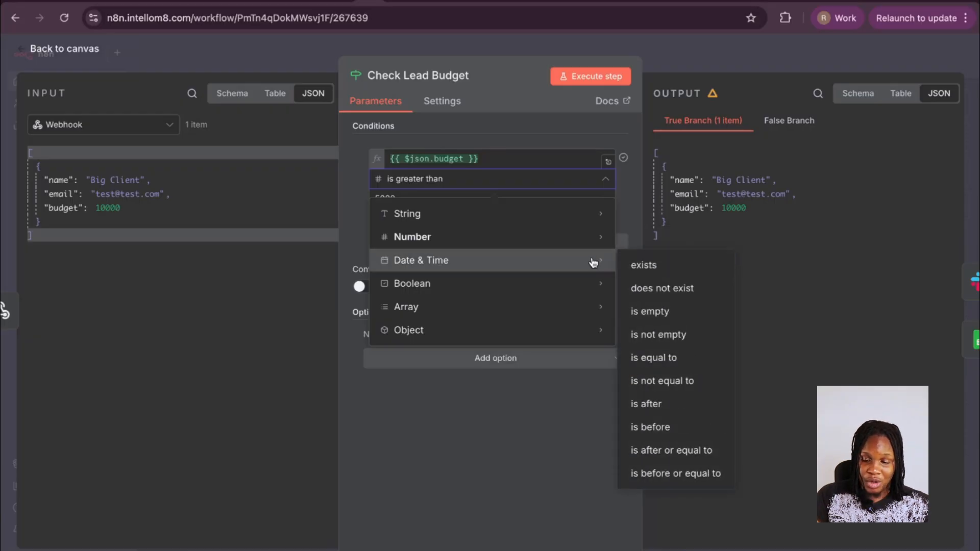
mouse_move(552, 239)
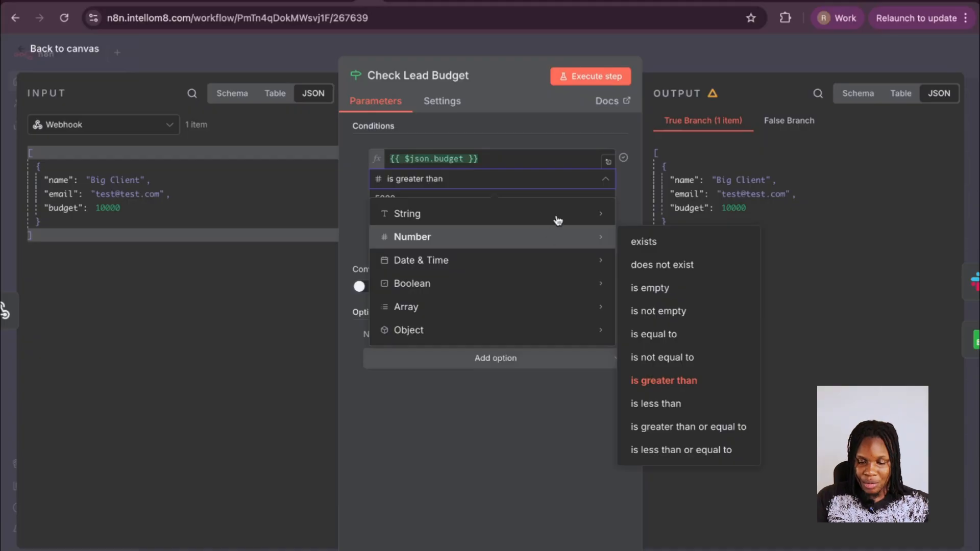
click(528, 140)
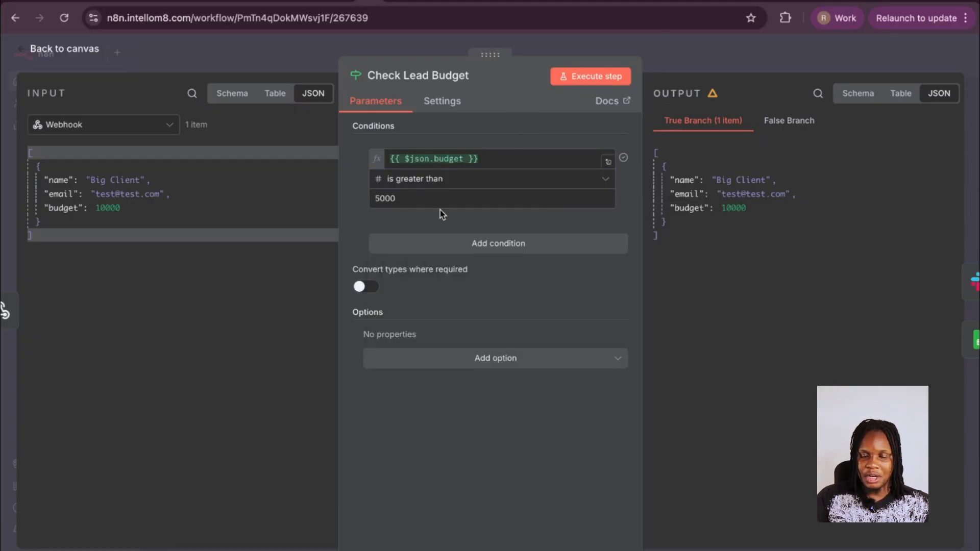
Close the Check Lead Budget node and save the If Node Demo (Lead Budget Sorter) workflow.
click(735, 43)
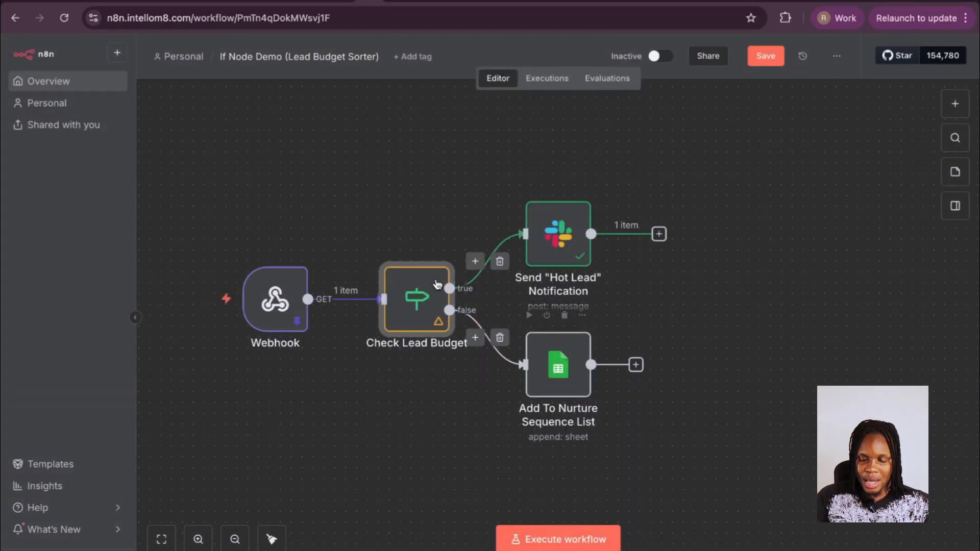
click(764, 56)
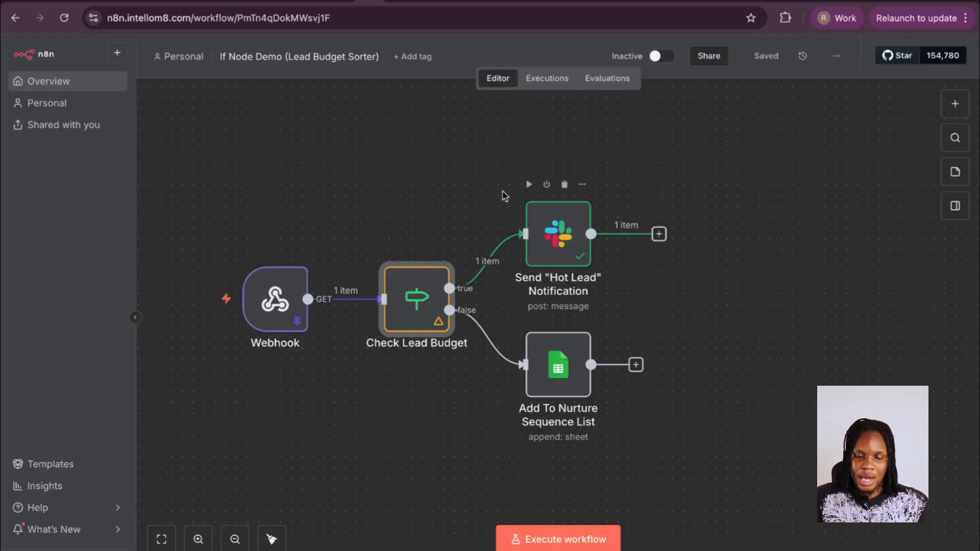
Switch to the Tracking Sheet in Google Sheets, show its invoice sheet and go through the Name, Email, Due_Date and Status headers.
click(414, 2)
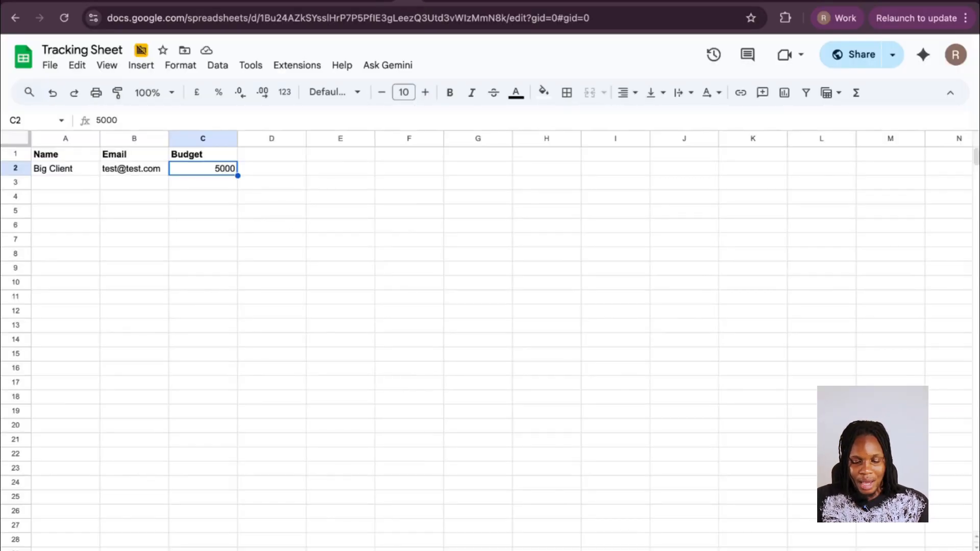
click(127, 550)
click(90, 240)
click(54, 157)
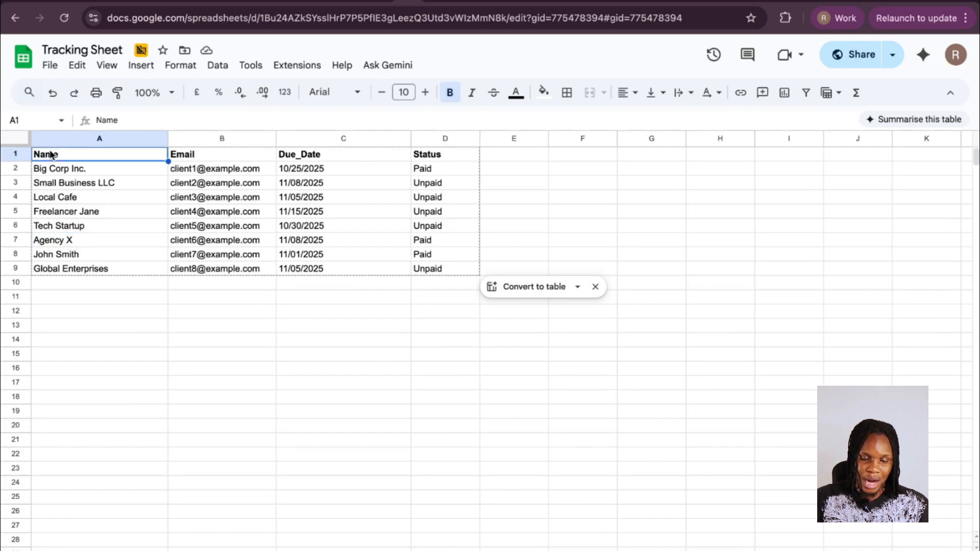
click(193, 154)
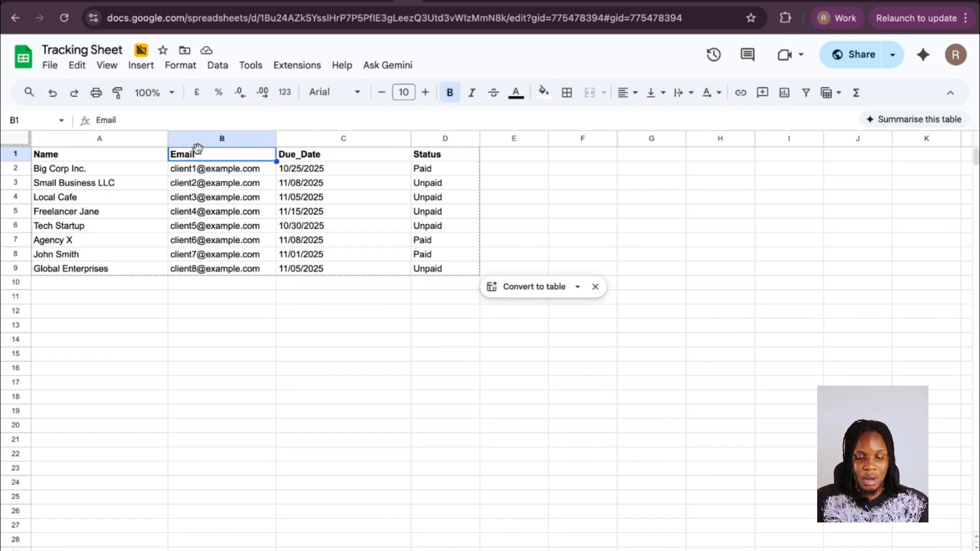
click(342, 155)
click(461, 157)
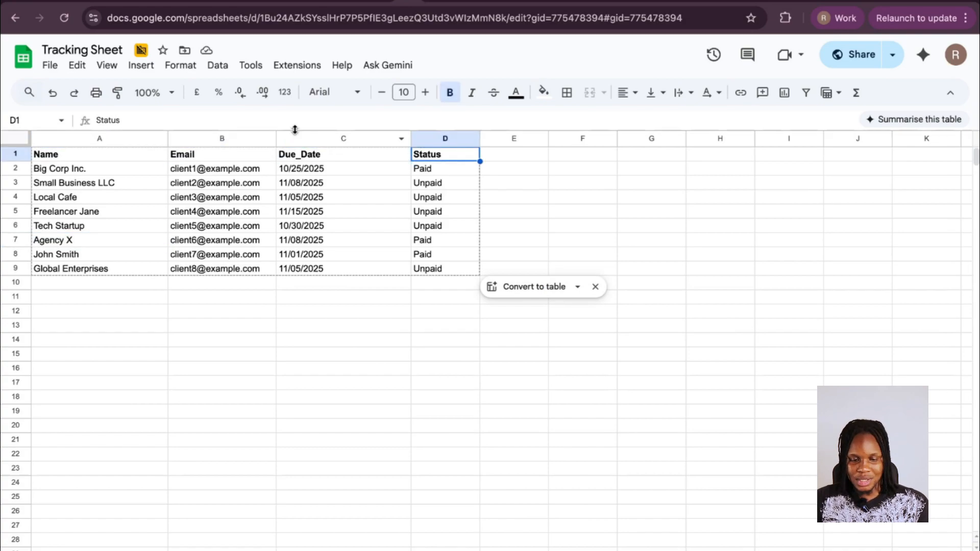
Examine sample status, due date, email and name entries in the invoice rows.
click(431, 171)
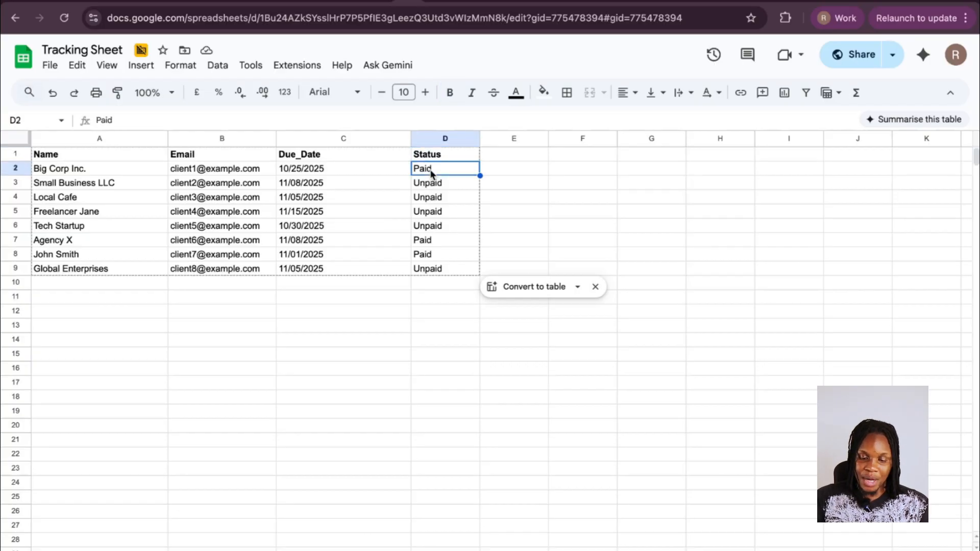
click(331, 213)
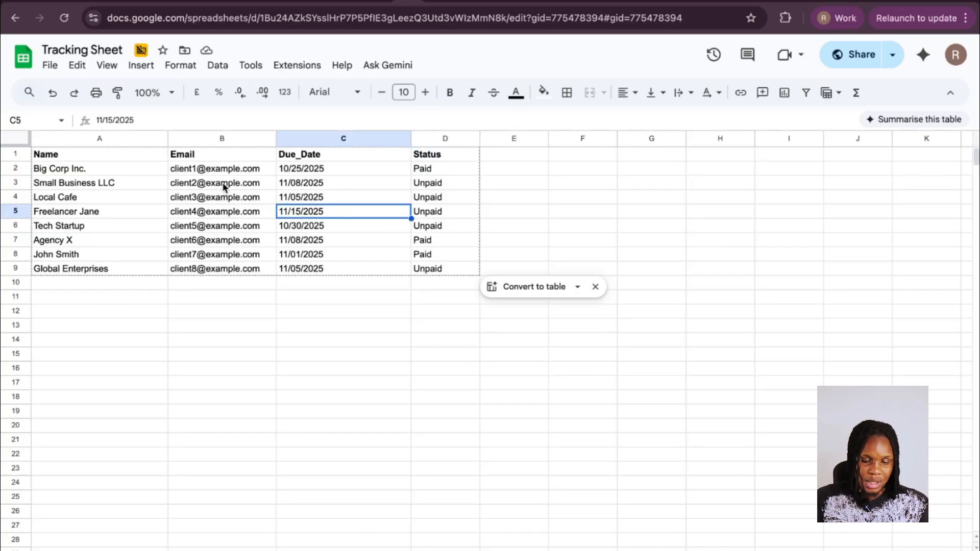
click(211, 171)
click(115, 184)
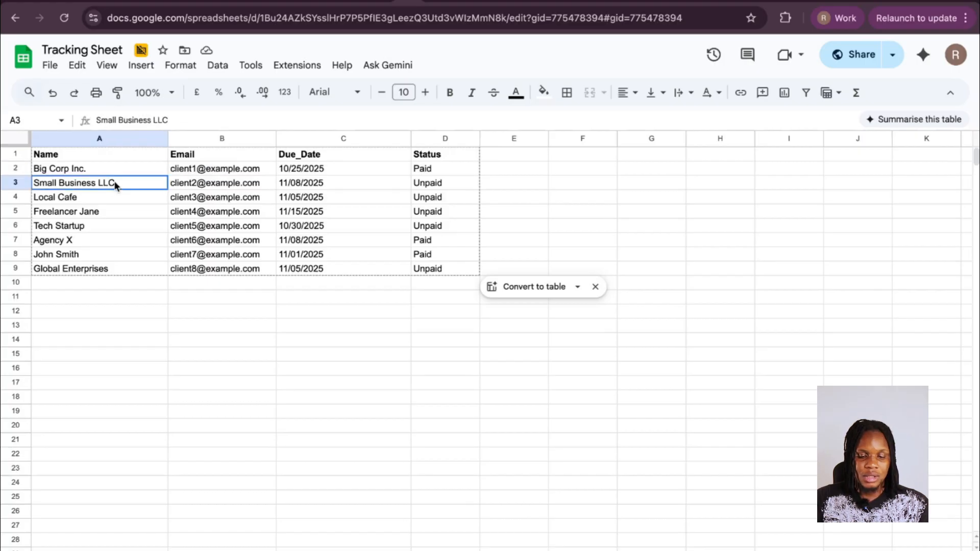
View the Invoice Reminder workflow in n8n, and return to the Tracking Sheet in Google Sheets to check the first invoice's due date.
click(380, 2)
scroll(375, 288, down, 2)
scroll(375, 289, left, 2)
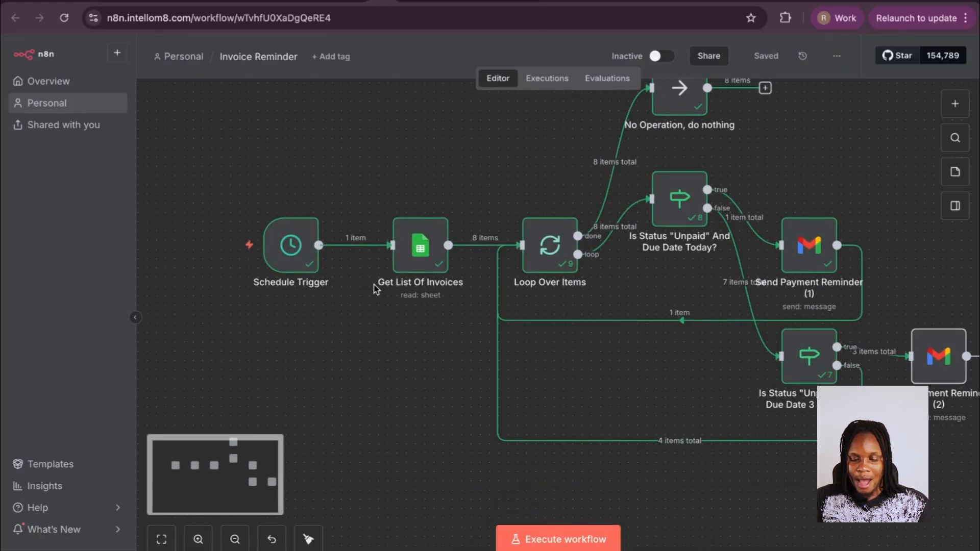
click(403, 2)
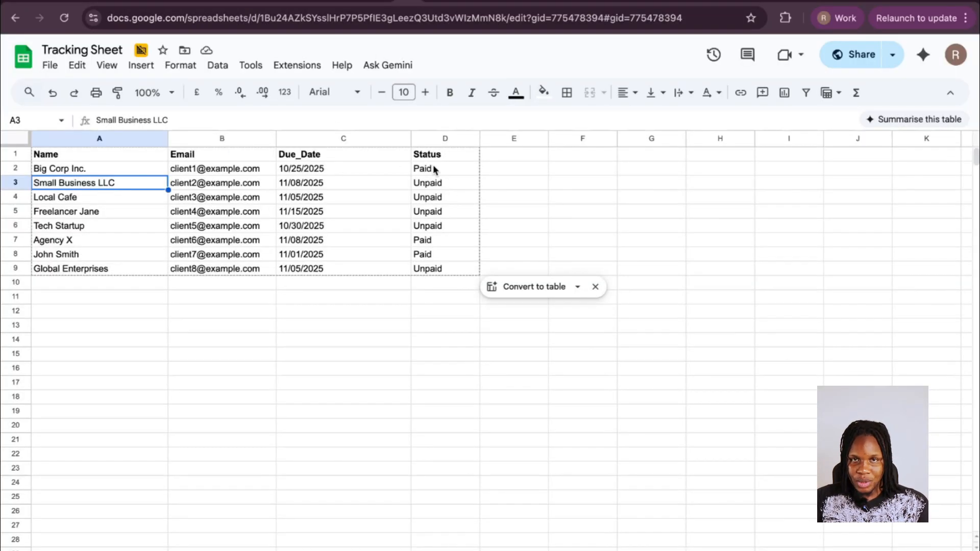
click(335, 172)
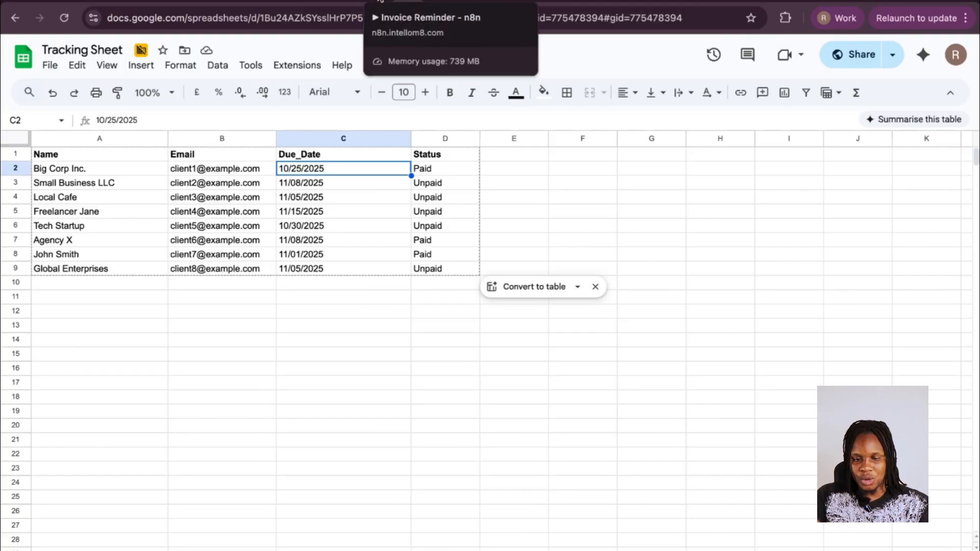
Switch to the n8n Invoice Reminder workflow, open the Schedule Trigger node and check its trigger interval, keeping Days, and its days between triggers.
click(403, 3)
double_click(274, 297)
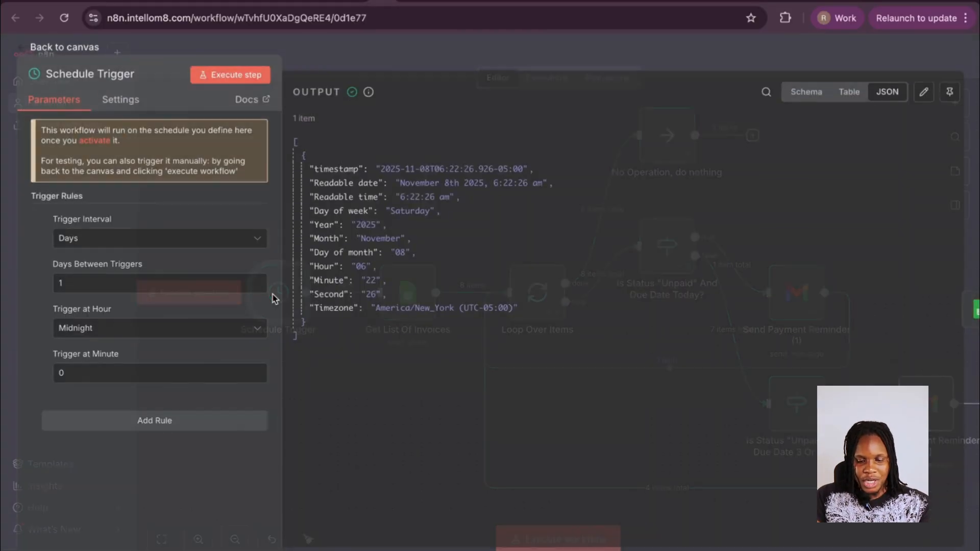
click(87, 242)
click(87, 339)
click(87, 286)
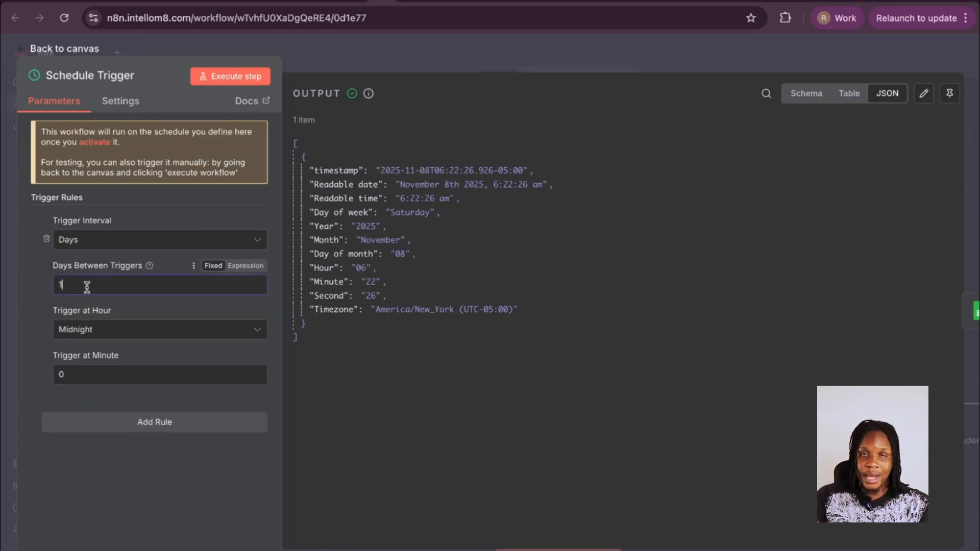
Look through the hours available for the Schedule Trigger's Trigger at Hour setting, keeping Midnight.
click(118, 338)
click(114, 335)
click(114, 335)
scroll(117, 490, down, 5)
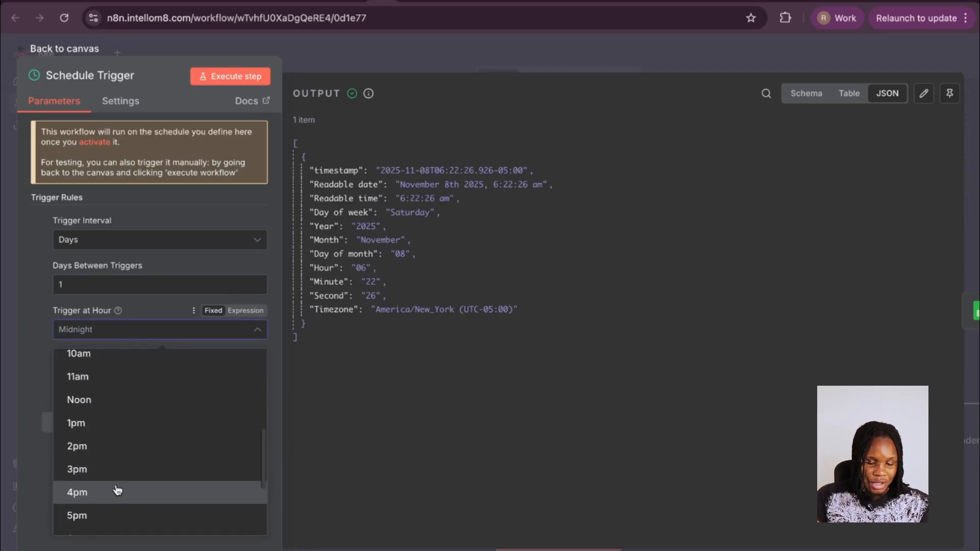
scroll(117, 490, down, 3)
click(34, 315)
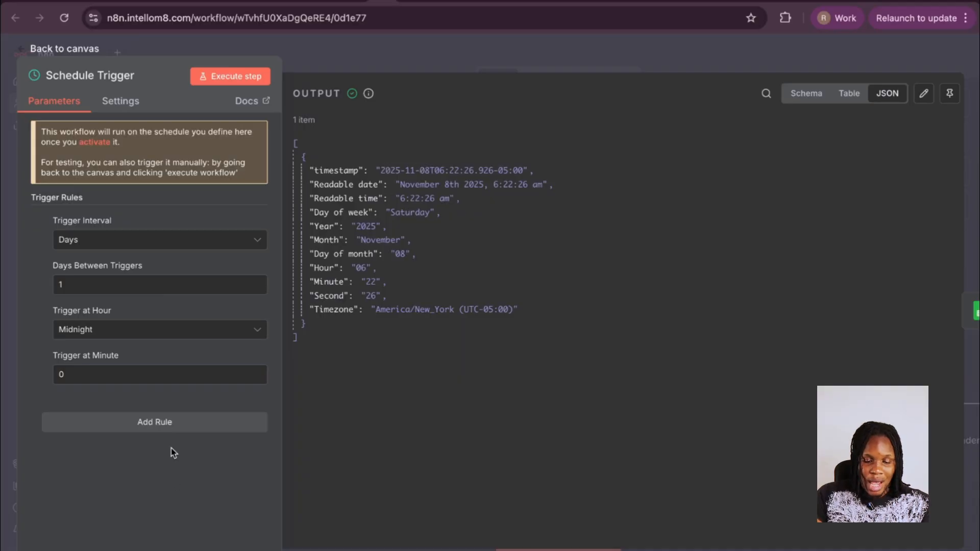
Review the Schedule Trigger's interval options without changing the selection, and close the node.
click(137, 241)
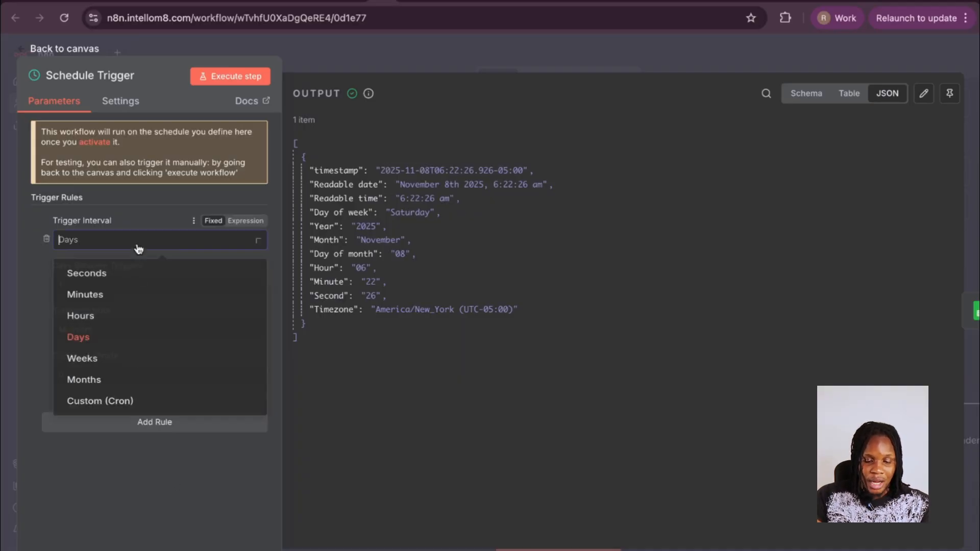
click(133, 507)
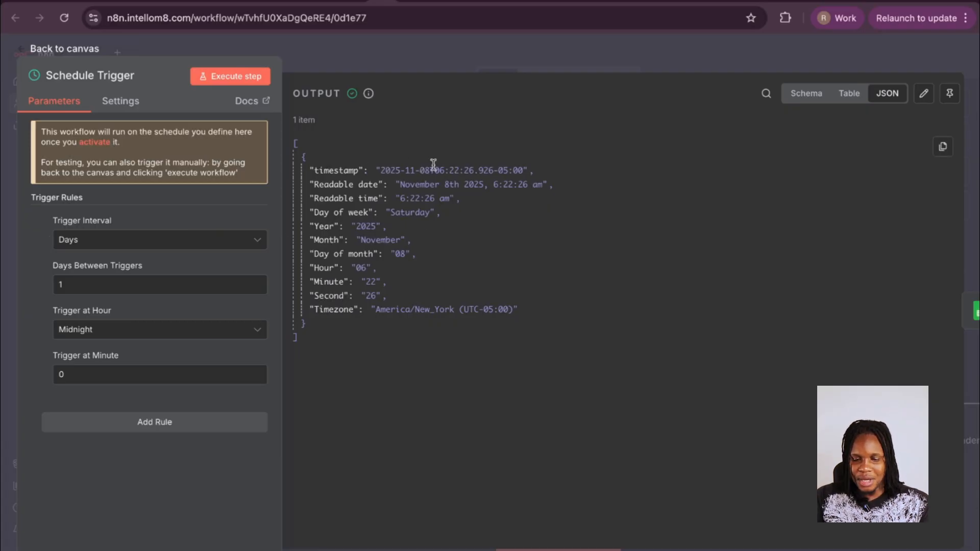
click(461, 64)
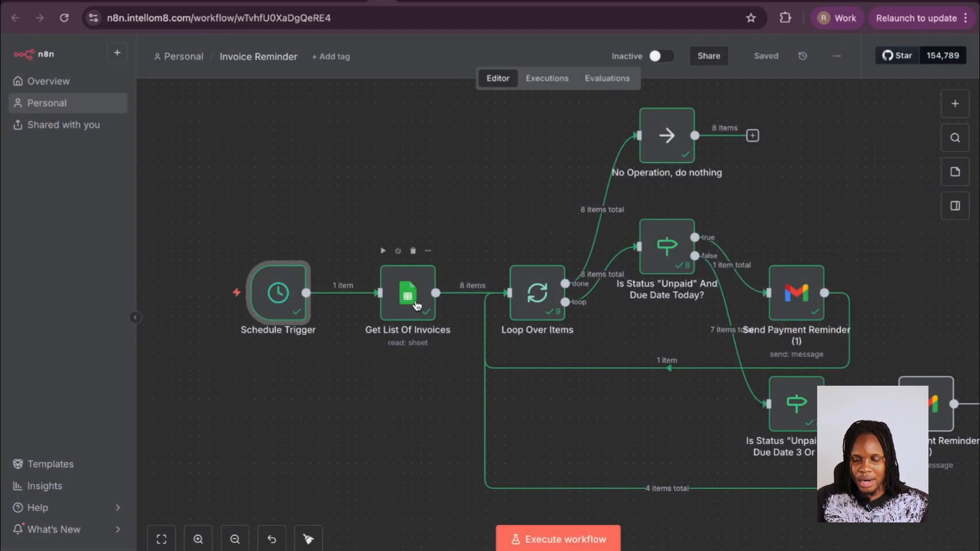
Open the Get List Of Invoices node, read through its parameters and the invoice rows in its output, and close it.
double_click(417, 305)
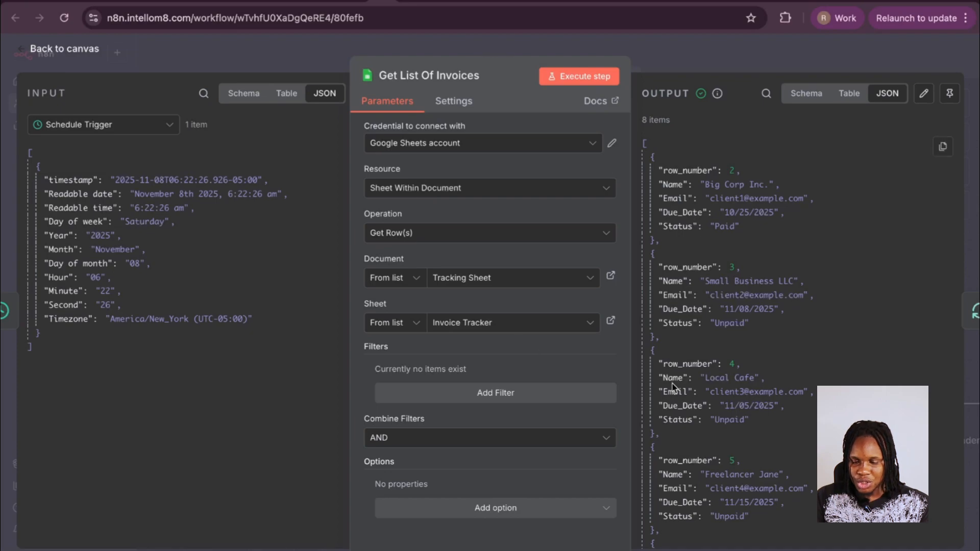
scroll(743, 356, down, 5)
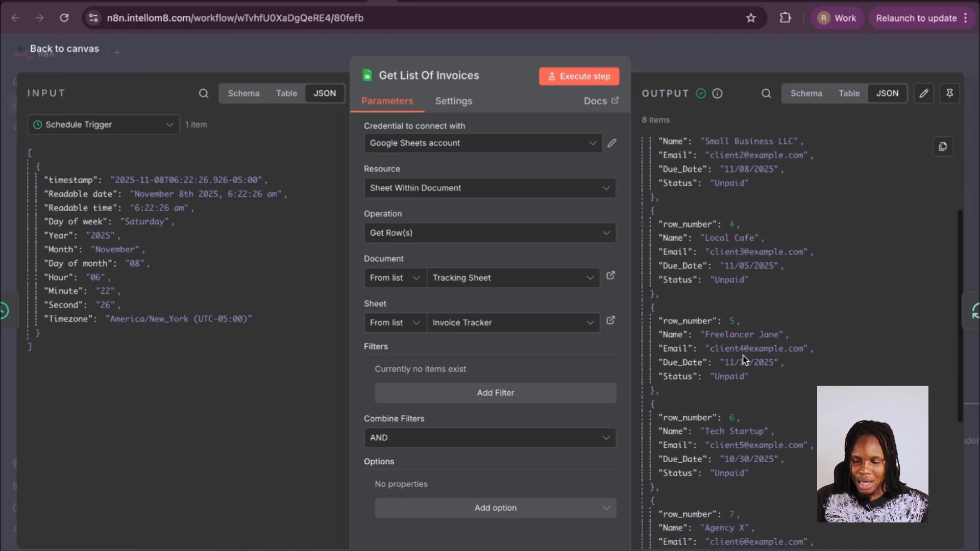
click(697, 50)
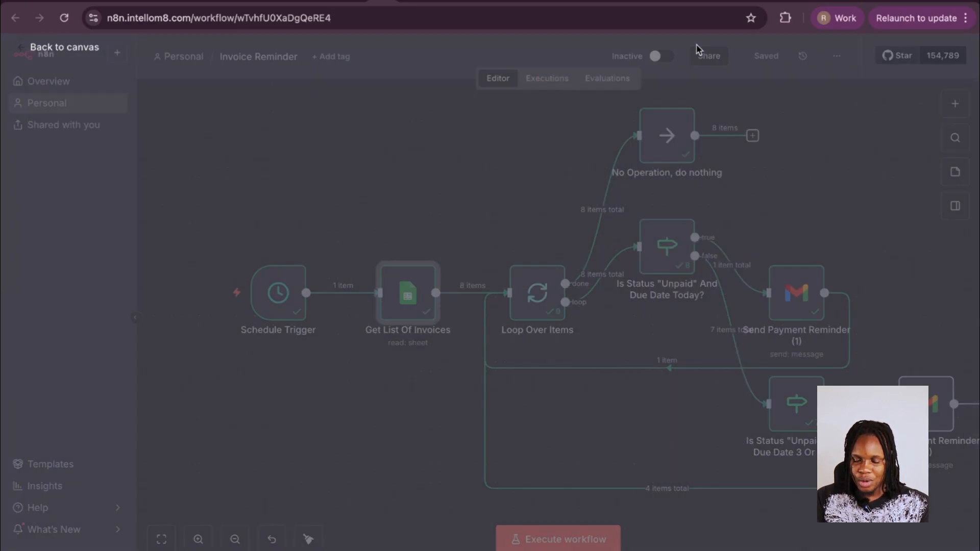
Check the invoice rows in Google Sheets against the workflow and return to the Invoice Reminder canvas in n8n.
scroll(833, 215, right, 3)
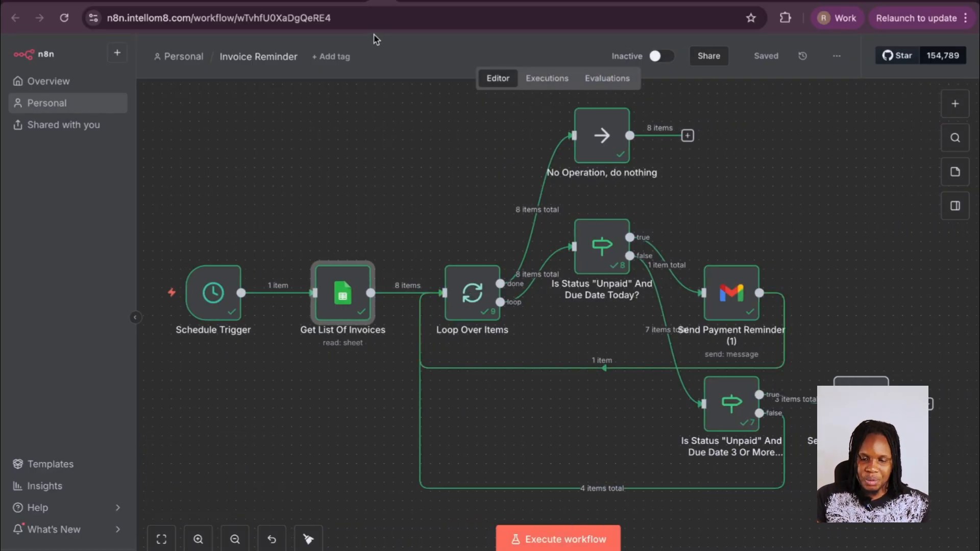
click(416, 2)
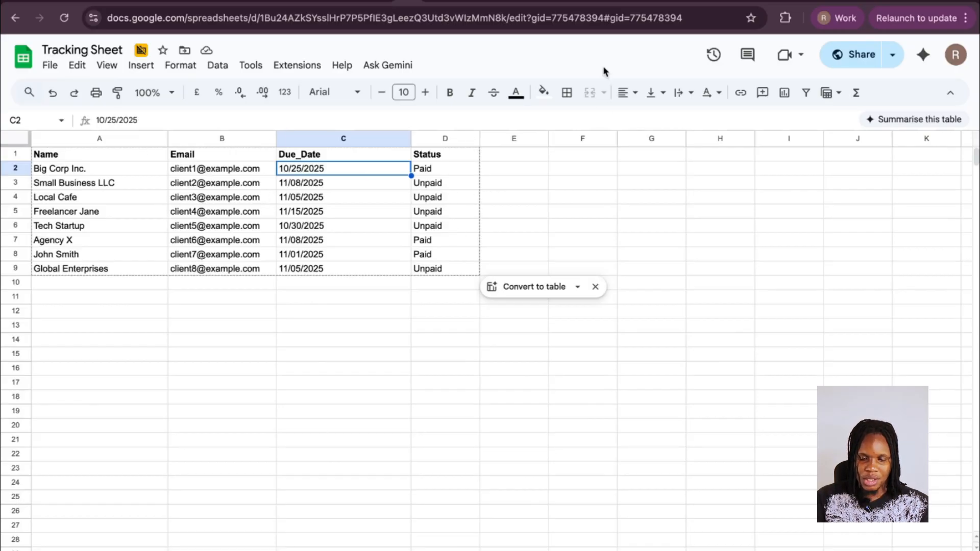
click(375, 3)
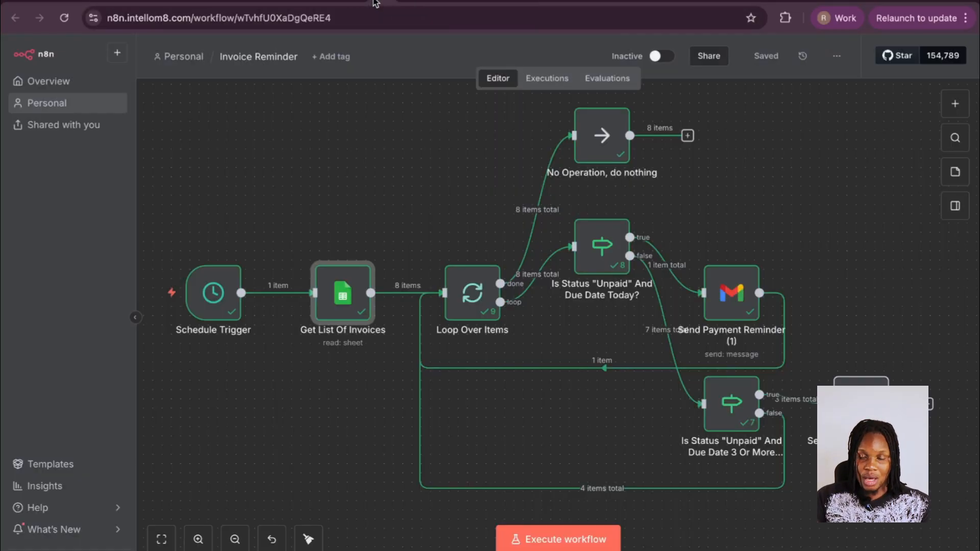
Open the Loop Over Items node and view its Done Branch and Loop Branch outputs.
double_click(452, 302)
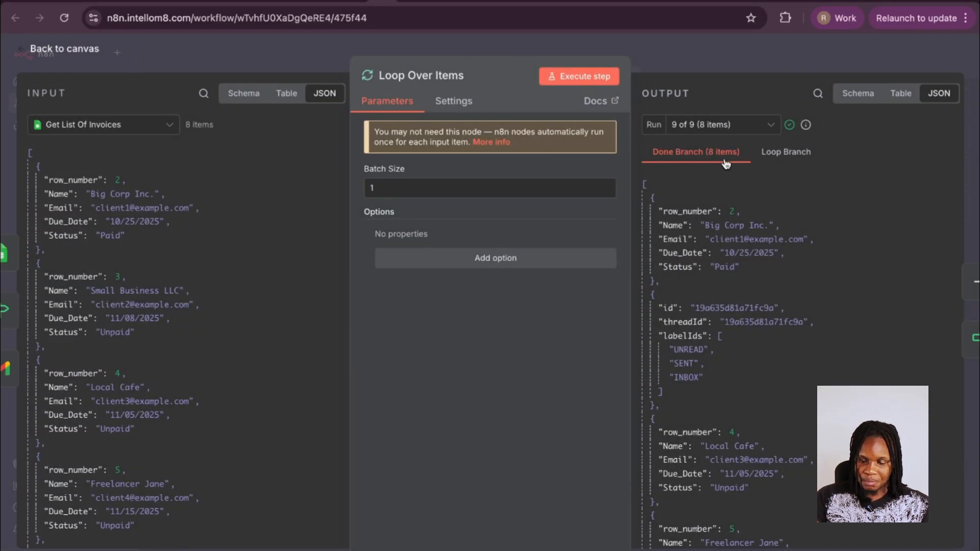
click(785, 152)
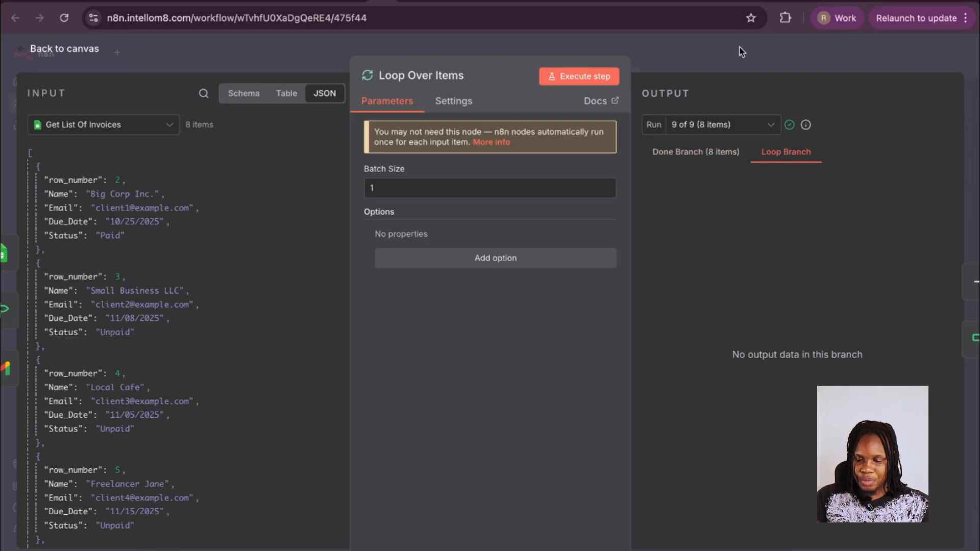
Close the Loop Over Items node, open the Is Status "Unpaid" And Due Date Today? node, and view Check Lead Budget for comparison.
key(Escape)
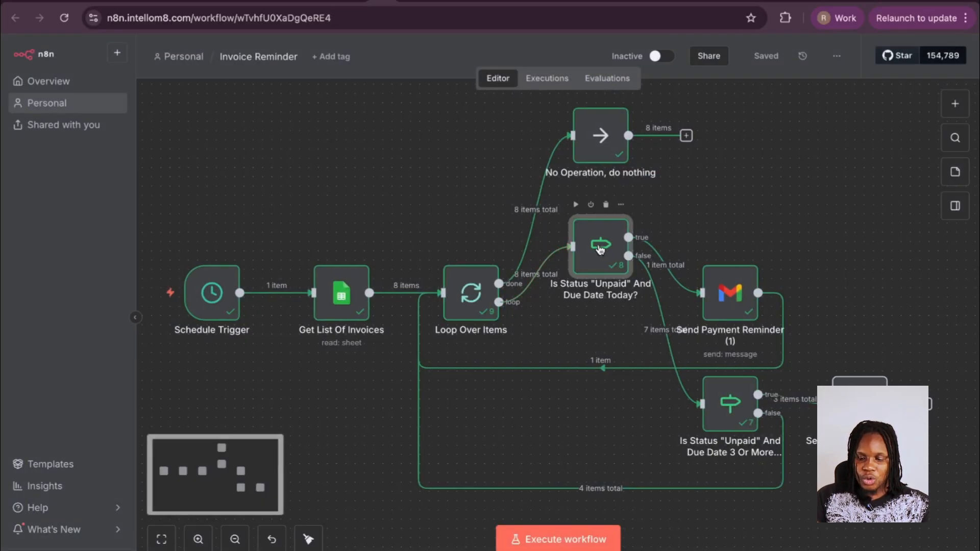
double_click(601, 248)
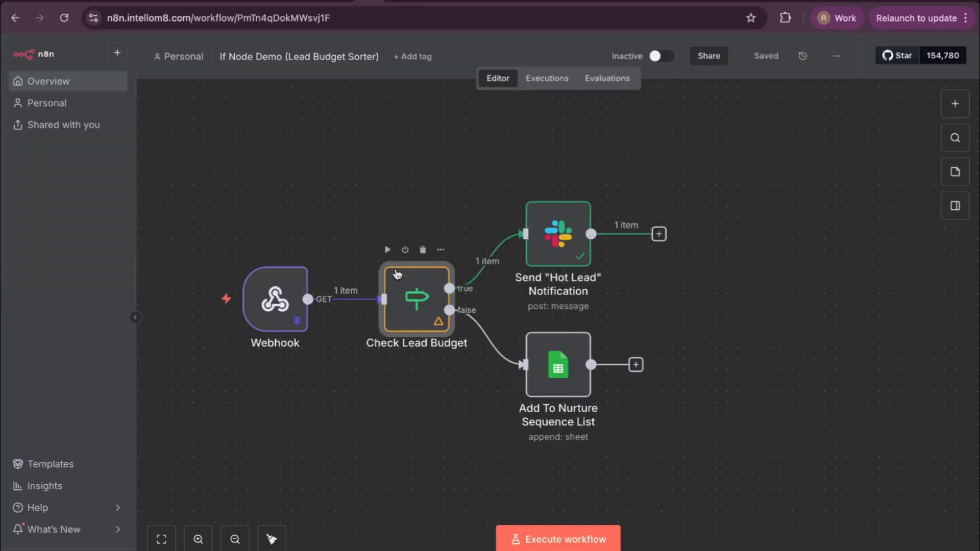
double_click(397, 275)
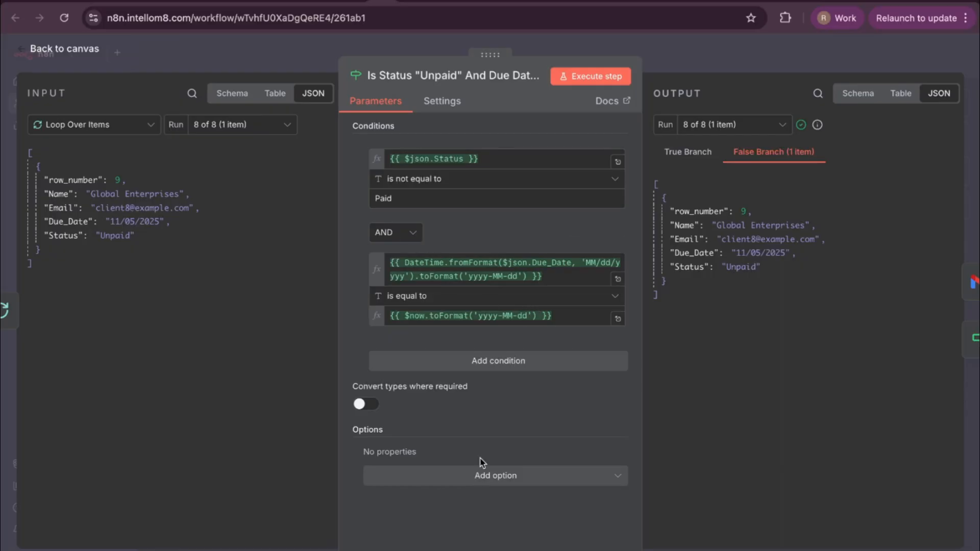
Add a blank extra condition to the If node and remove it, and view the AND/OR options, keeping AND.
click(464, 368)
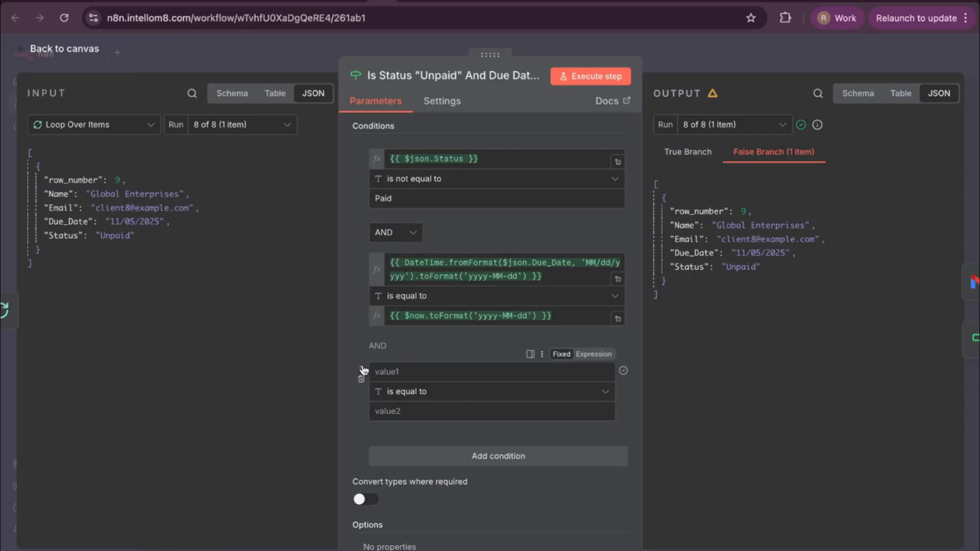
click(361, 381)
click(446, 364)
click(361, 383)
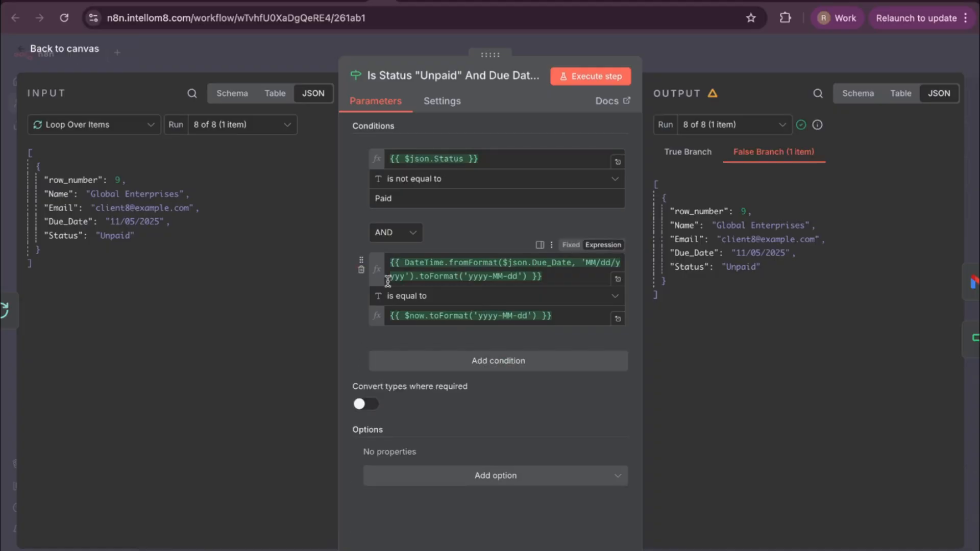
click(413, 234)
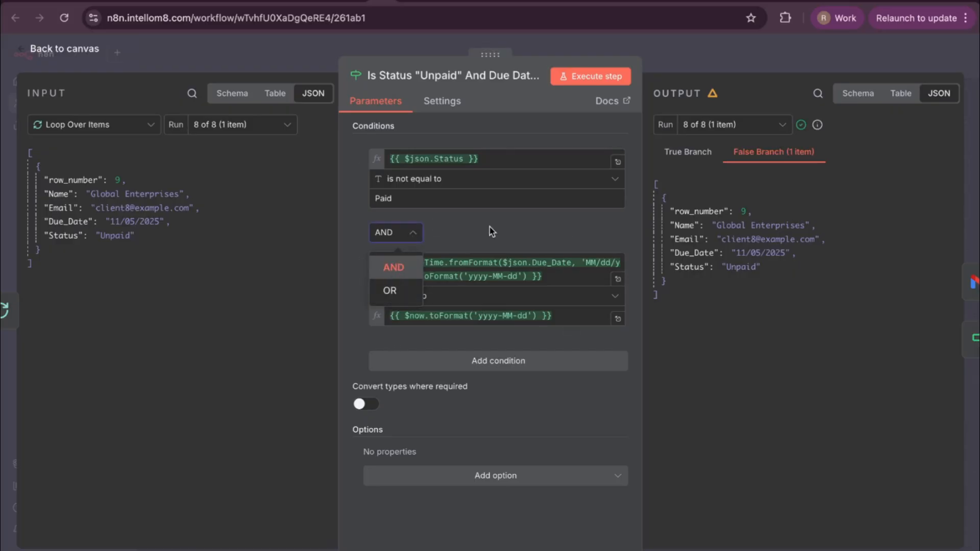
click(393, 267)
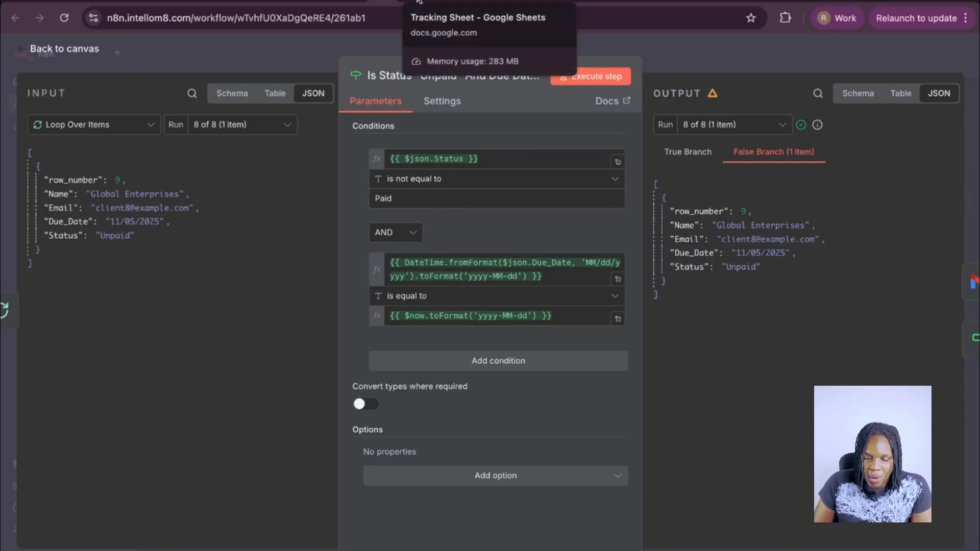
Check the Status and Due_Date columns in the Google Sheets Tracking Sheet and return to the If node in n8n.
click(449, 2)
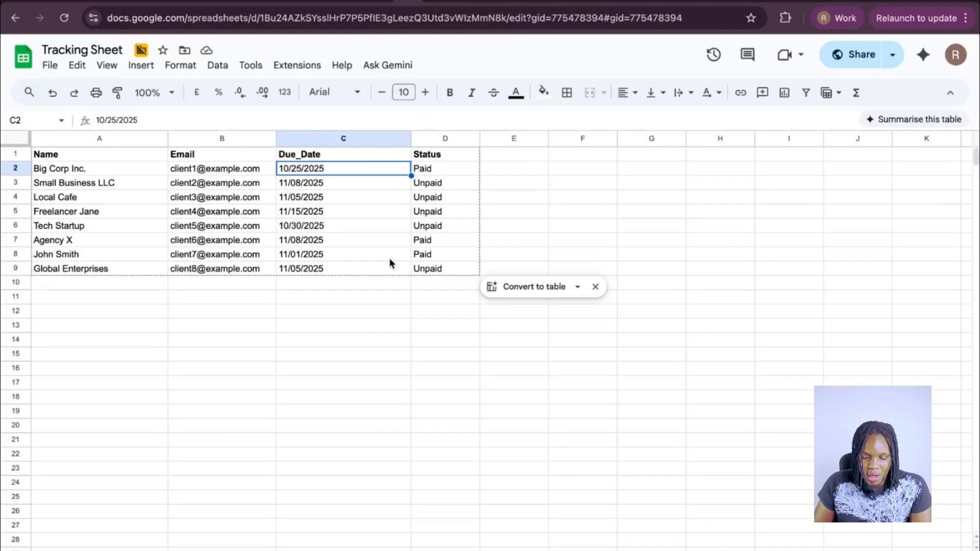
click(430, 168)
click(317, 174)
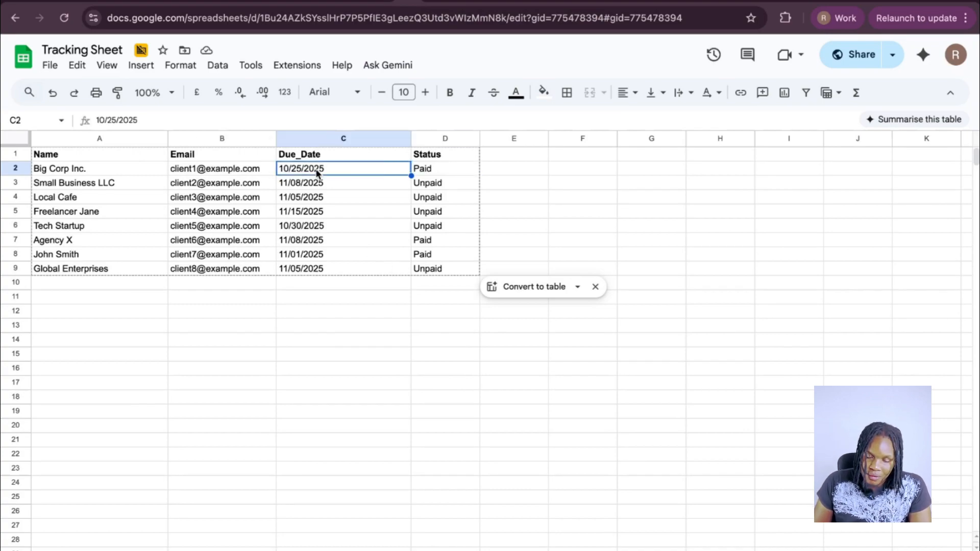
scroll(315, 184, down, 1)
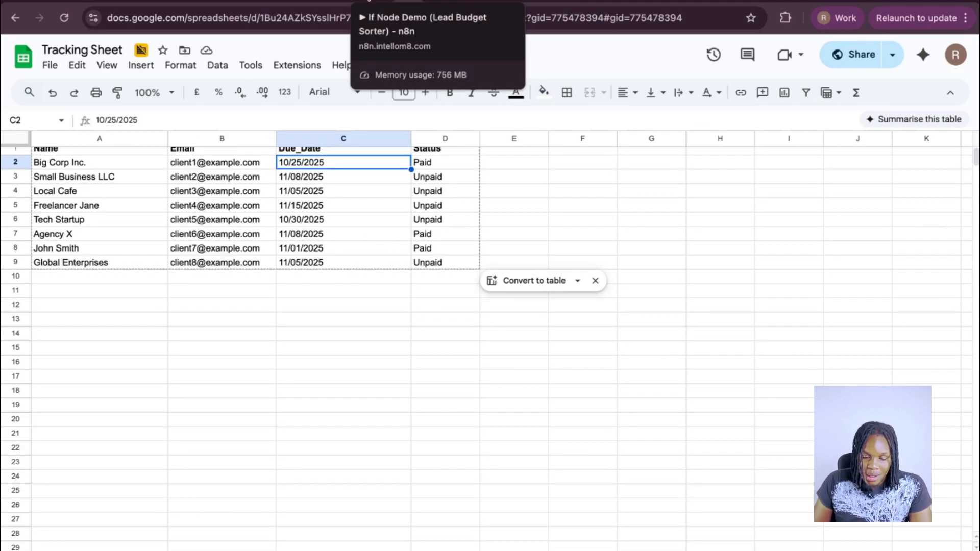
click(388, 2)
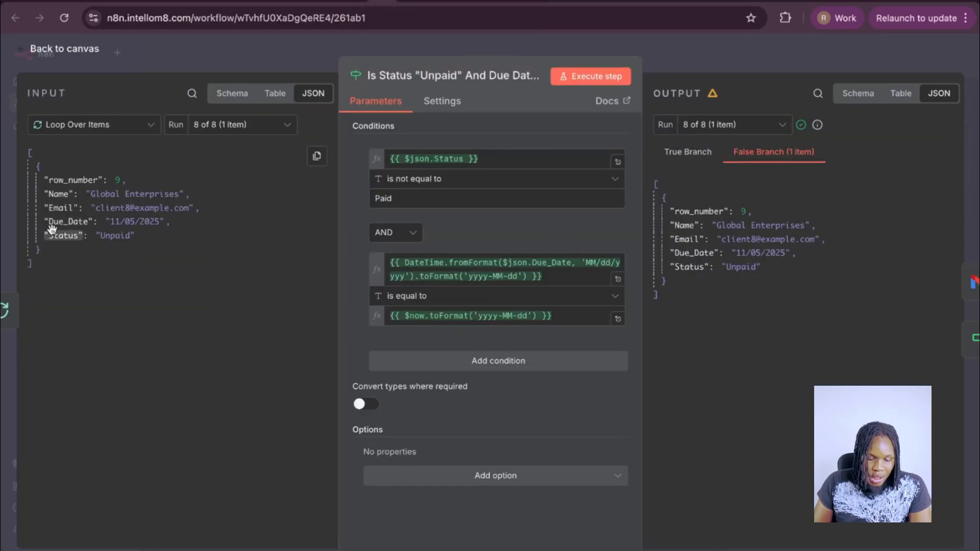
Reopen the Is Status "Unpaid" And Due Date Today? node from the canvas and examine the $json.Due_Date part of its DateTime.fromFormat expression.
click(194, 62)
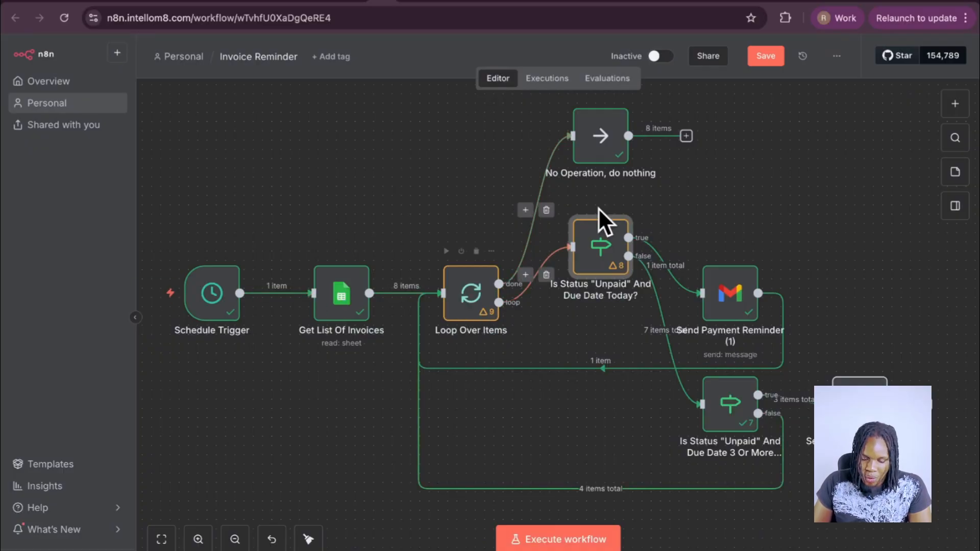
double_click(606, 243)
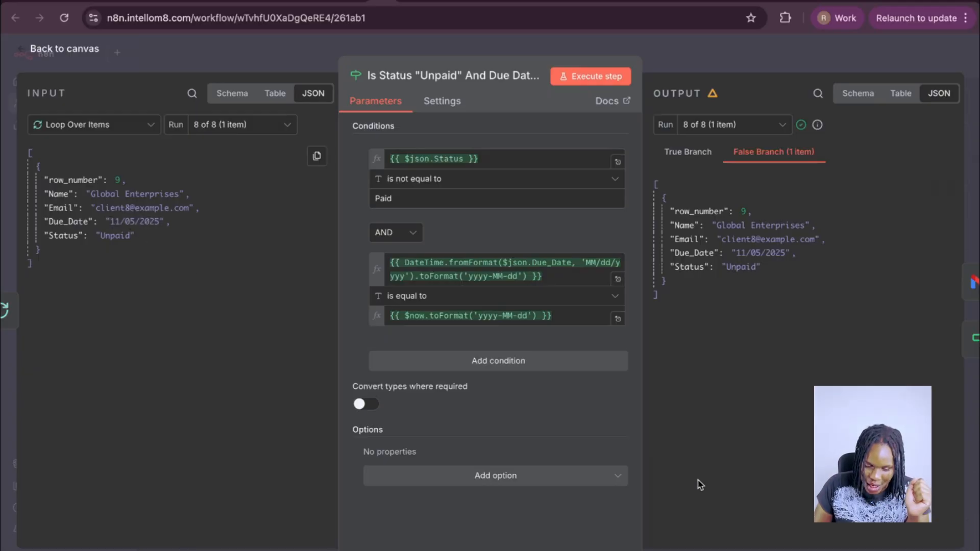
click(560, 278)
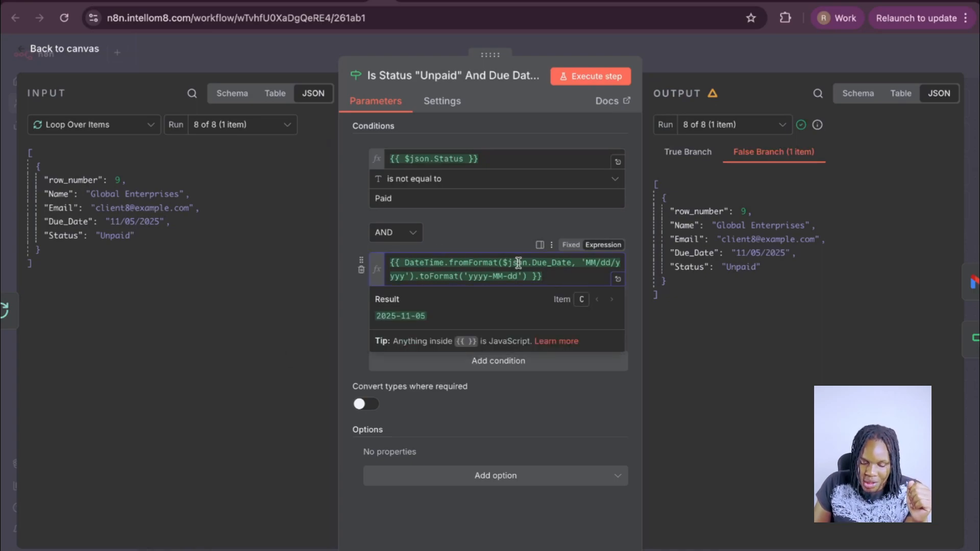
drag(503, 262, 571, 264)
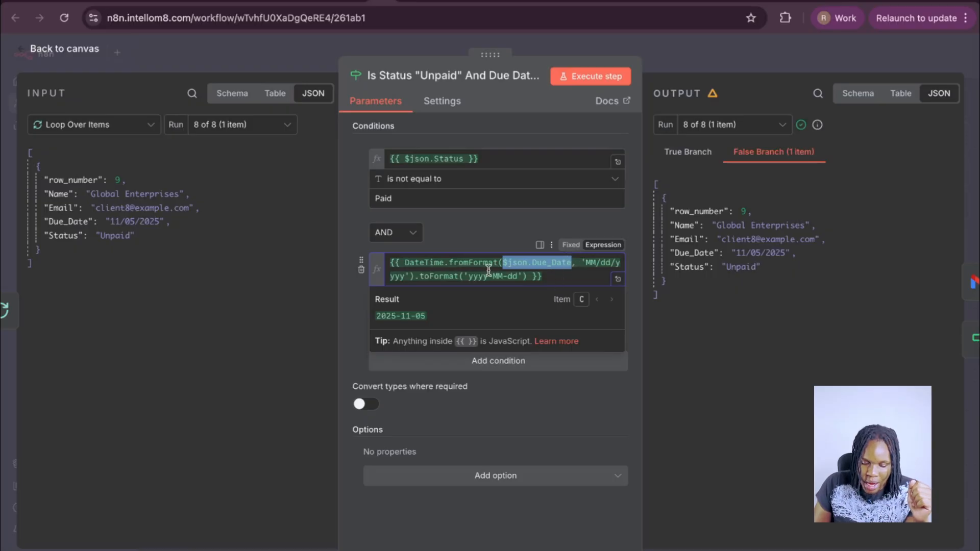
click(409, 263)
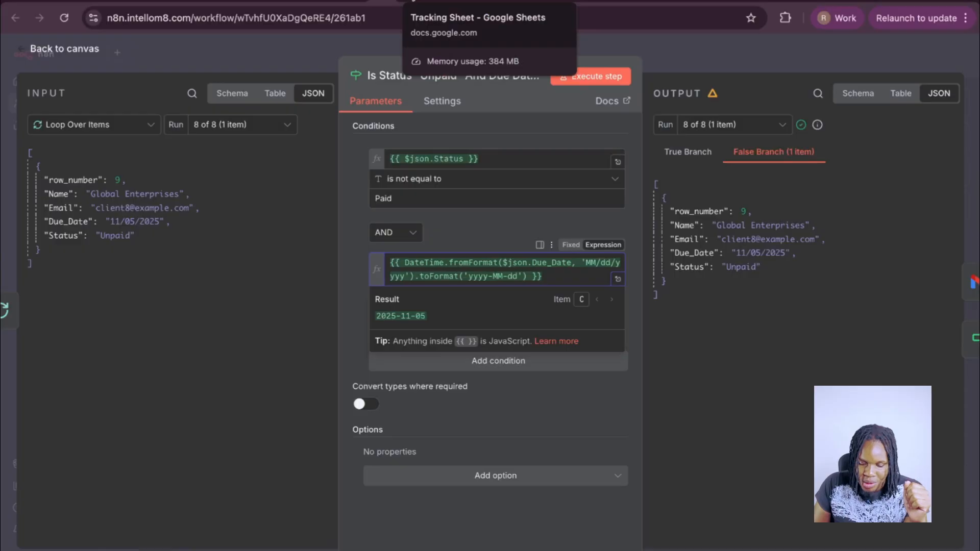
Check the format of the Due_Date values in the Tracking Sheet and return to the date expression in n8n.
click(408, 5)
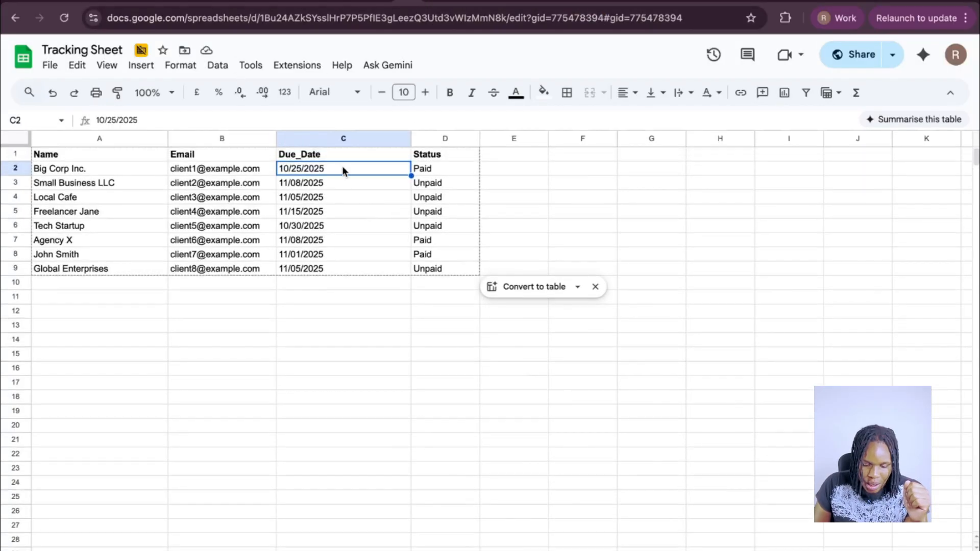
click(312, 187)
click(282, 171)
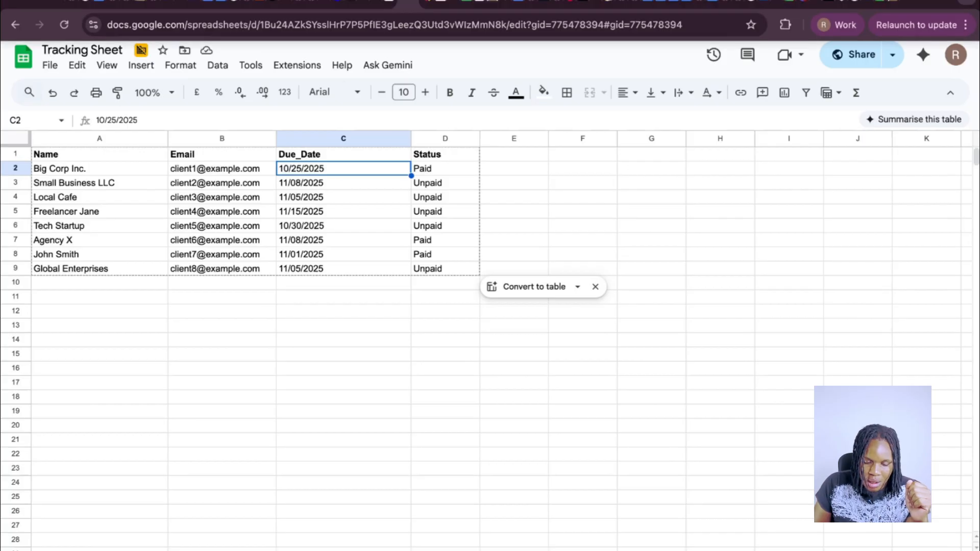
click(385, 5)
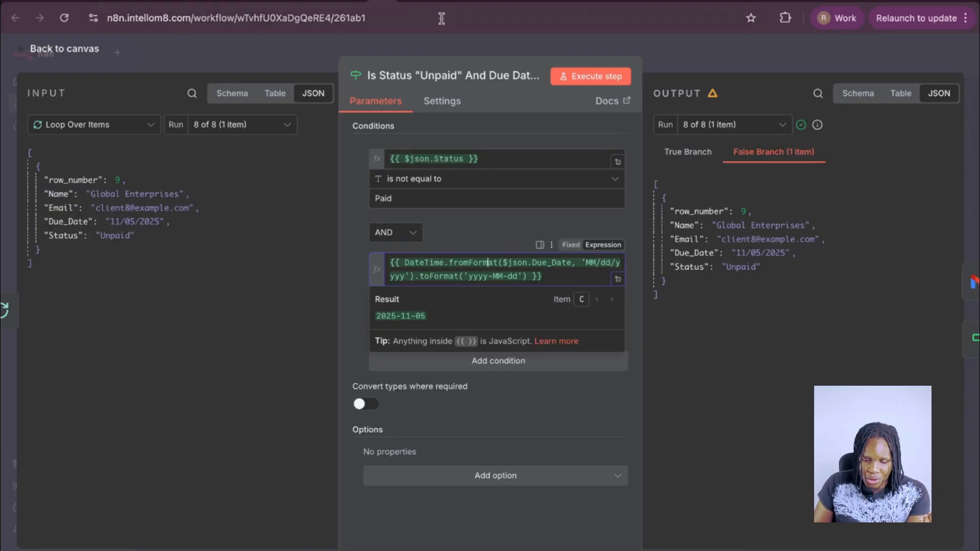
Search the web for "n8n docs luxon" and open the n8n Docs page "Date and time with Luxon".
key(ctrl+Tab)
scroll(422, 286, up, 5)
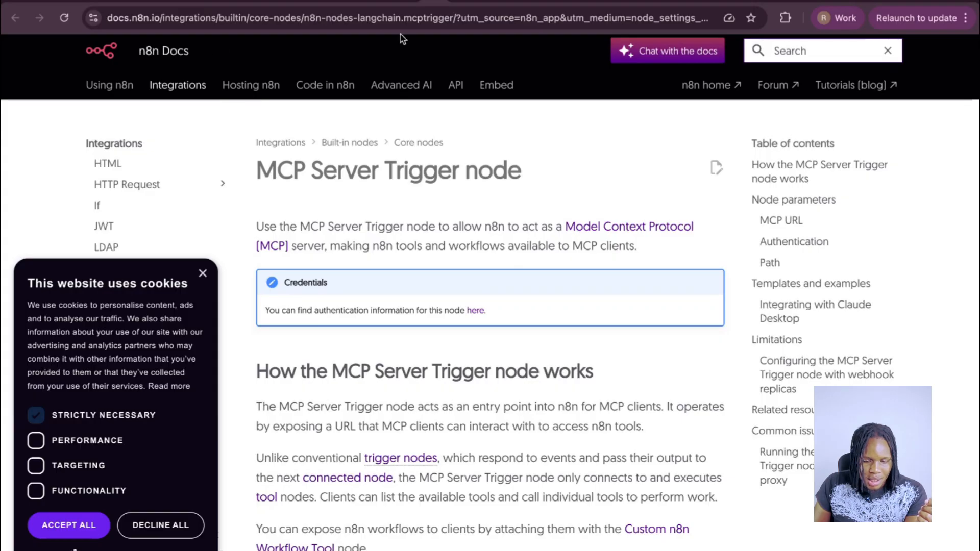
click(291, 19)
text(n)
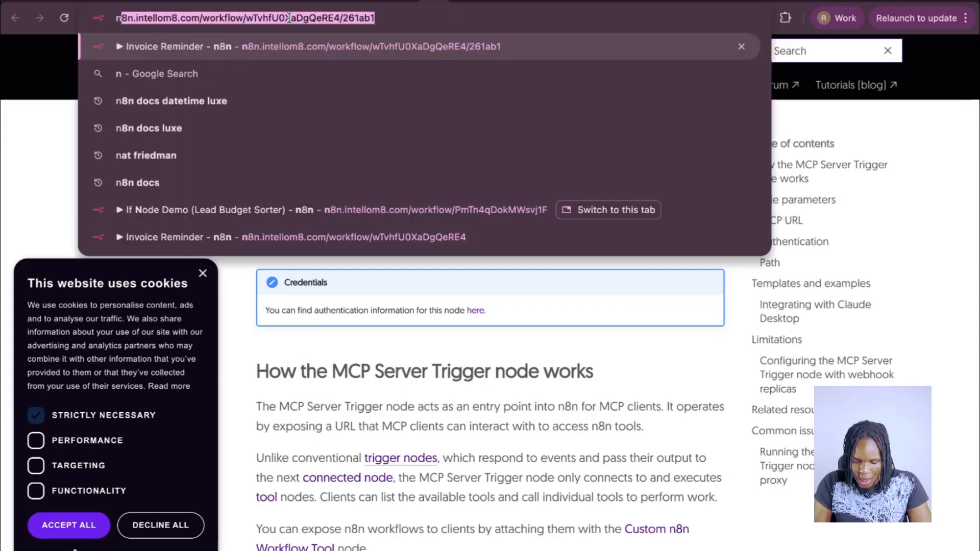
text(8n docs luxon)
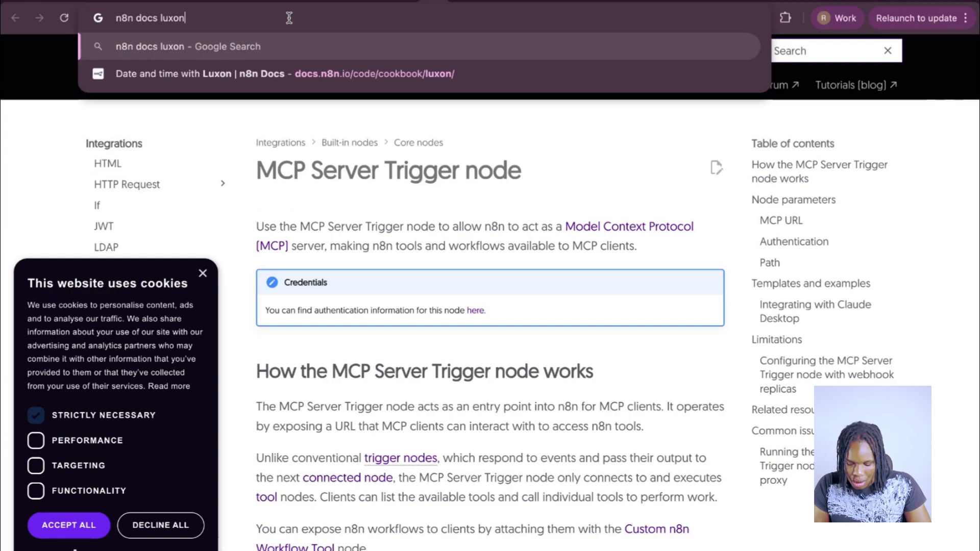
key(Return)
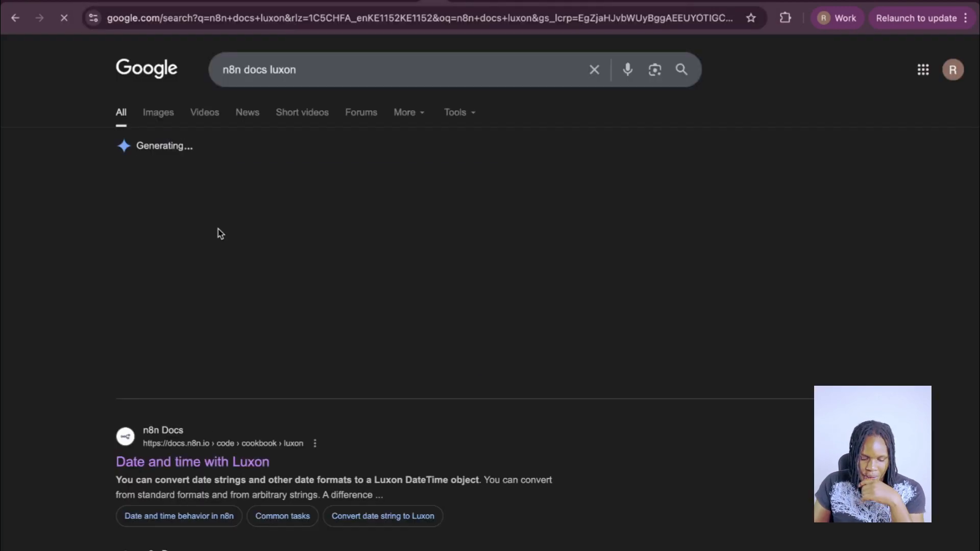
click(232, 466)
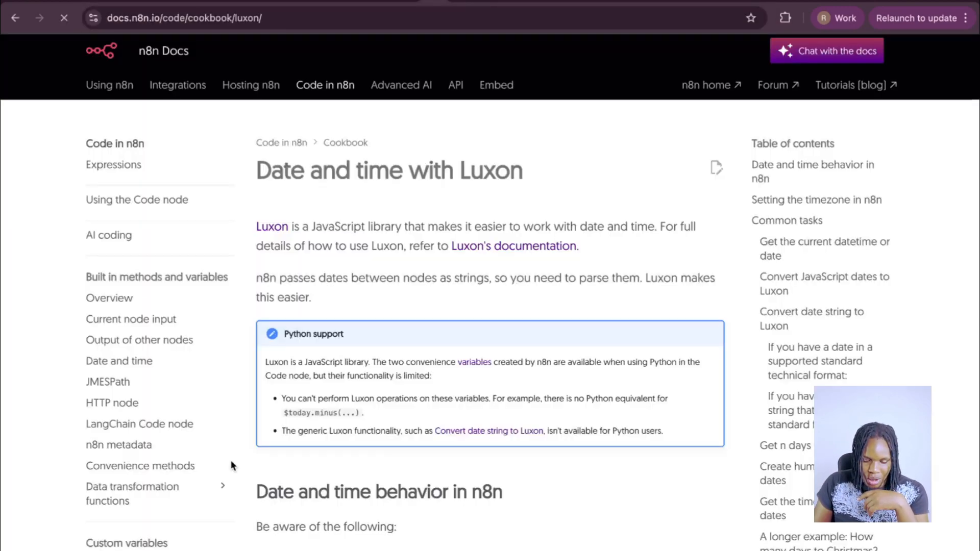
Skim the Date and time with Luxon page and open its link to Luxon's documentation.
scroll(317, 452, down, 10)
scroll(317, 453, down, 10)
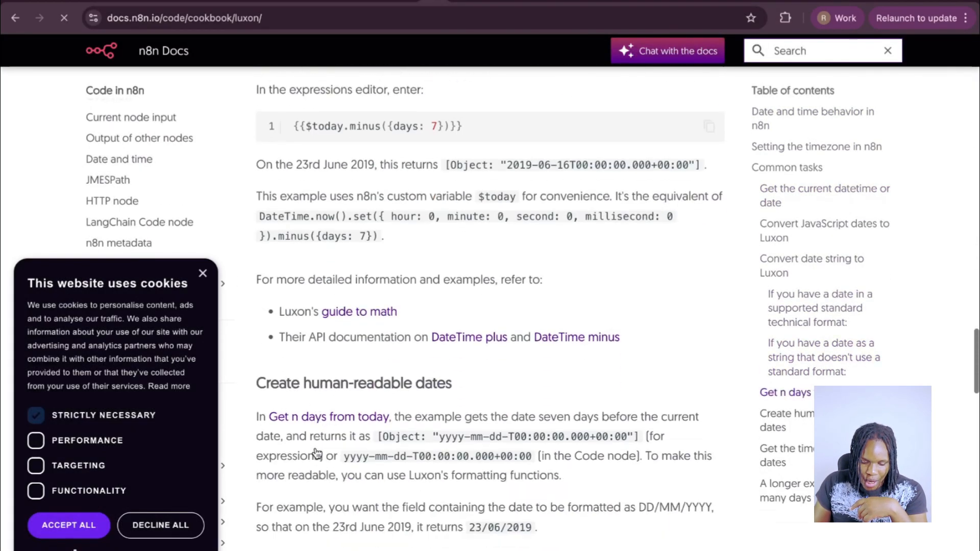
scroll(316, 452, up, 20)
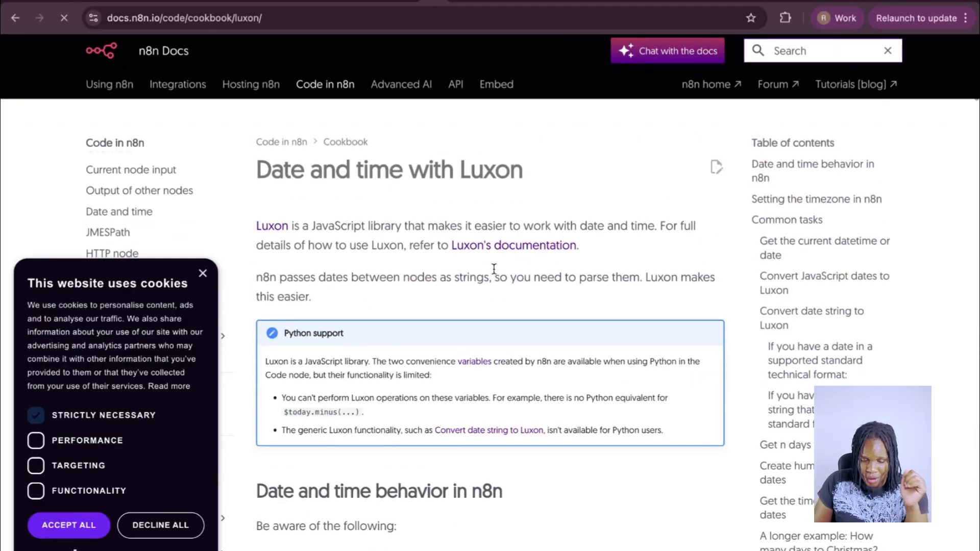
click(511, 246)
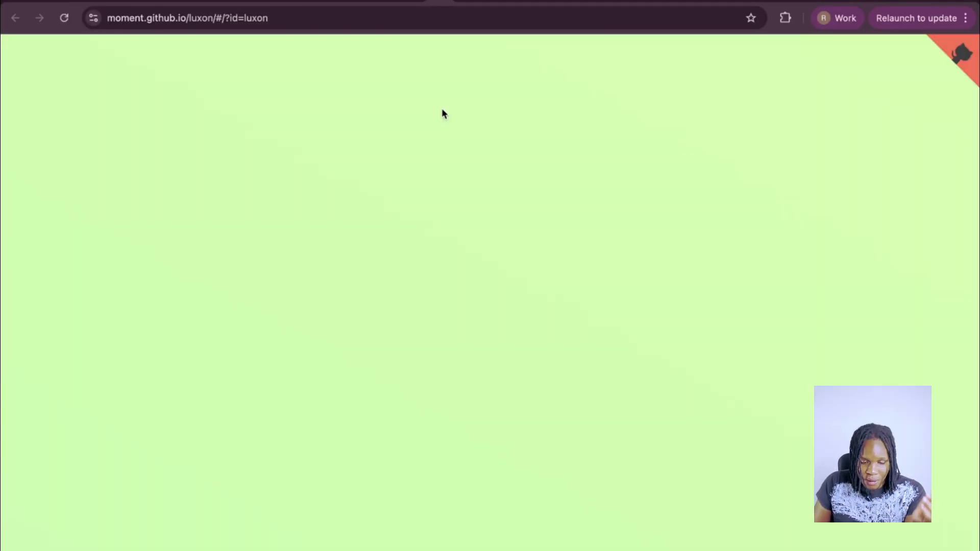
Skim the Features and Getting started sections of Luxon's documentation and return to the If node in n8n.
scroll(449, 153, down, 15)
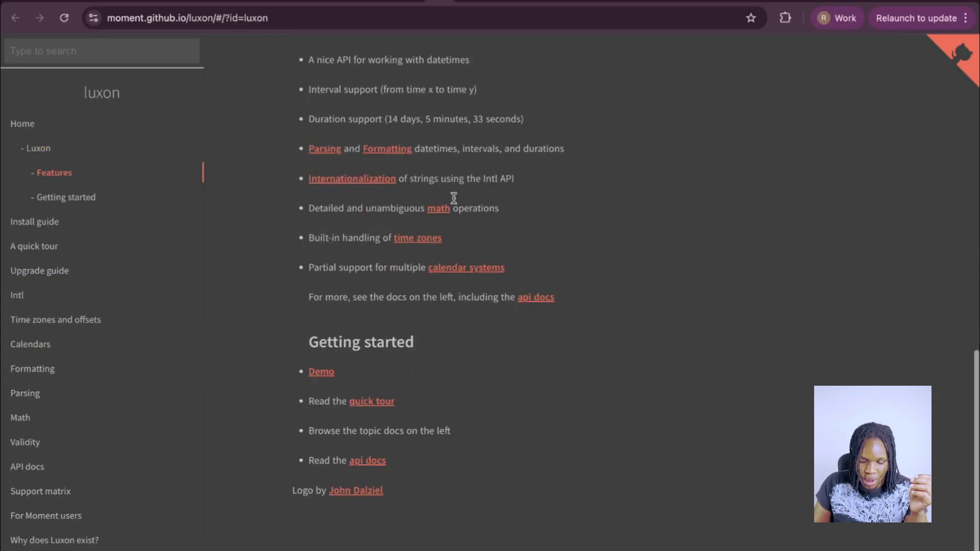
scroll(453, 201, up, 20)
scroll(454, 195, down, 12)
scroll(201, 258, up, 2)
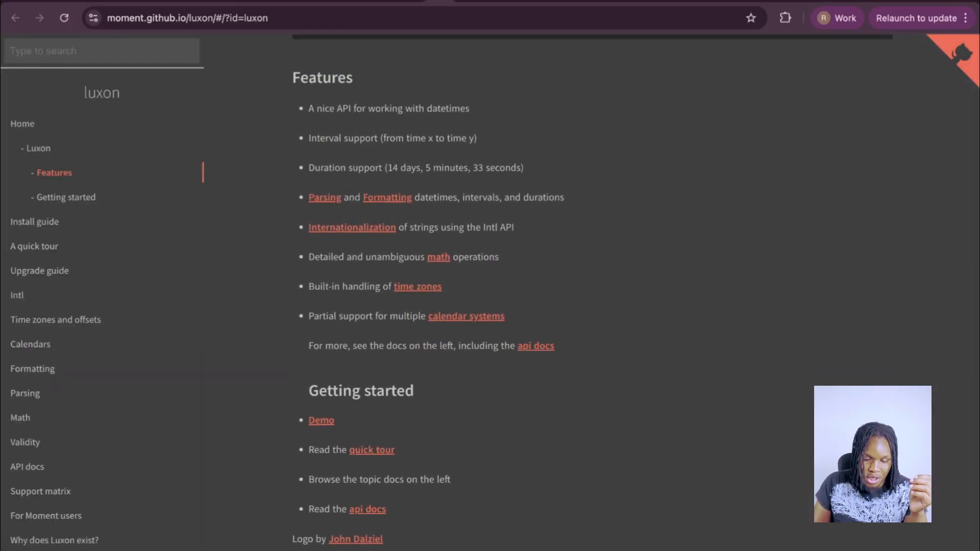
click(413, 3)
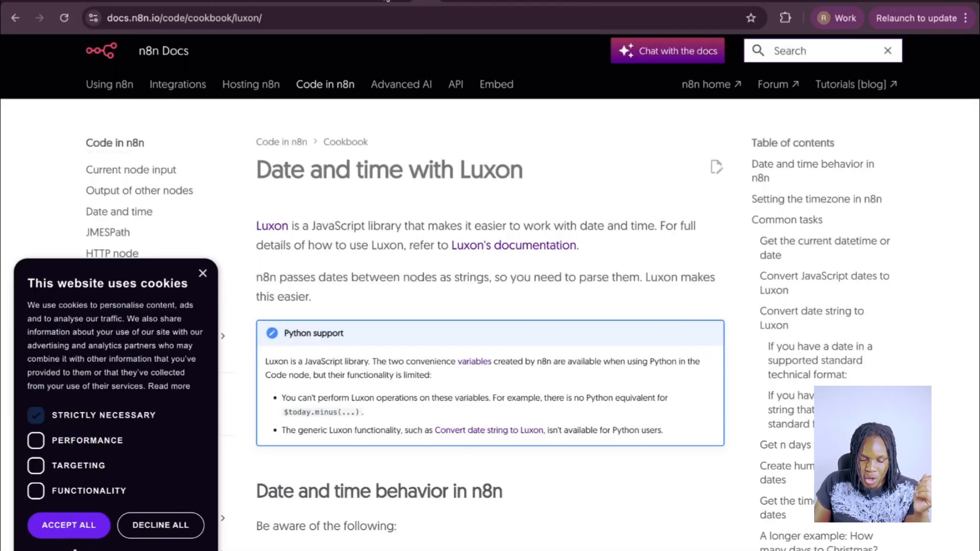
click(363, 2)
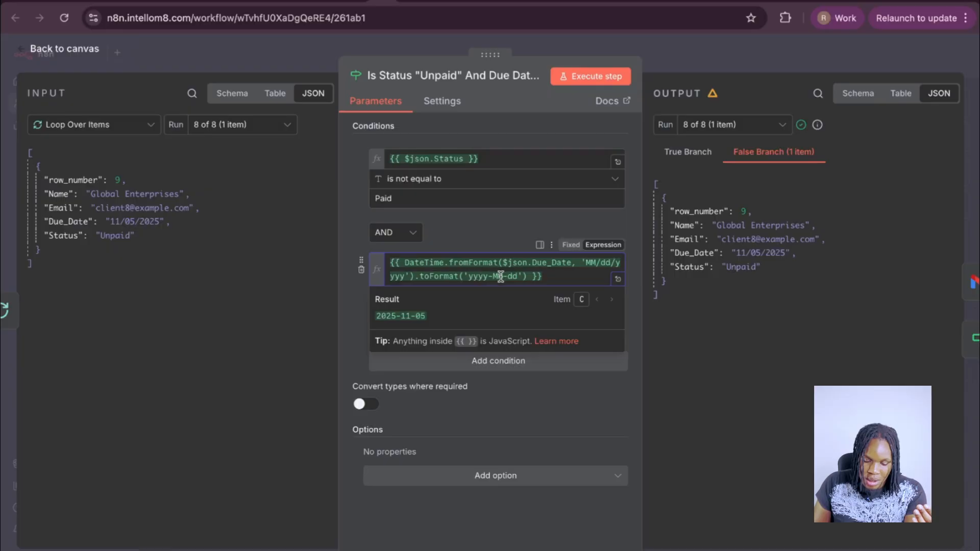
Examine the second condition's comparison expression $now.toFormat('yyyy-MM-dd') and its result preview.
click(444, 223)
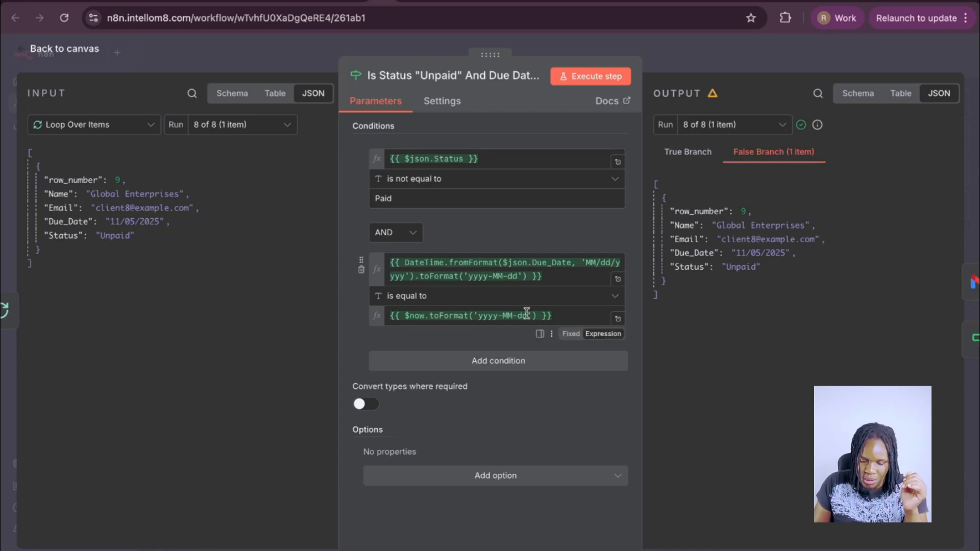
click(559, 316)
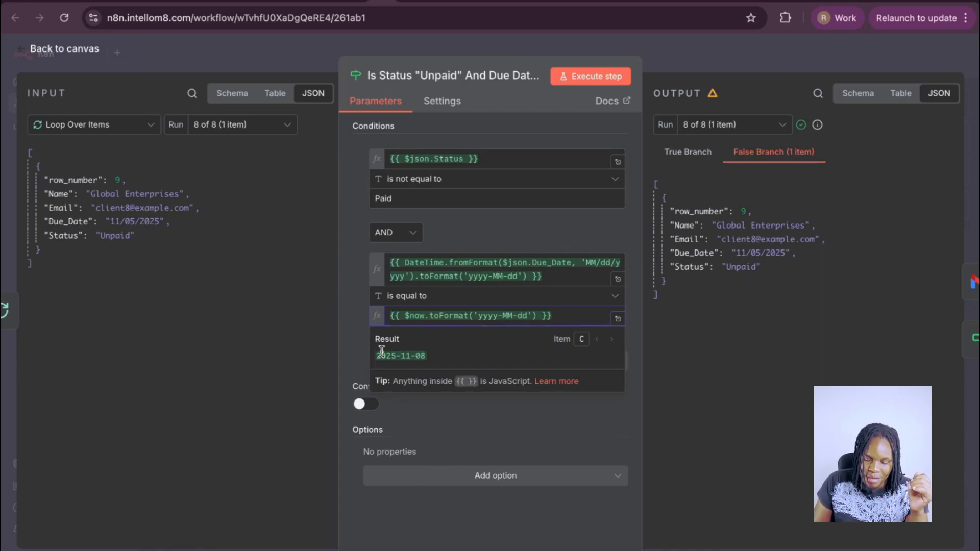
click(408, 316)
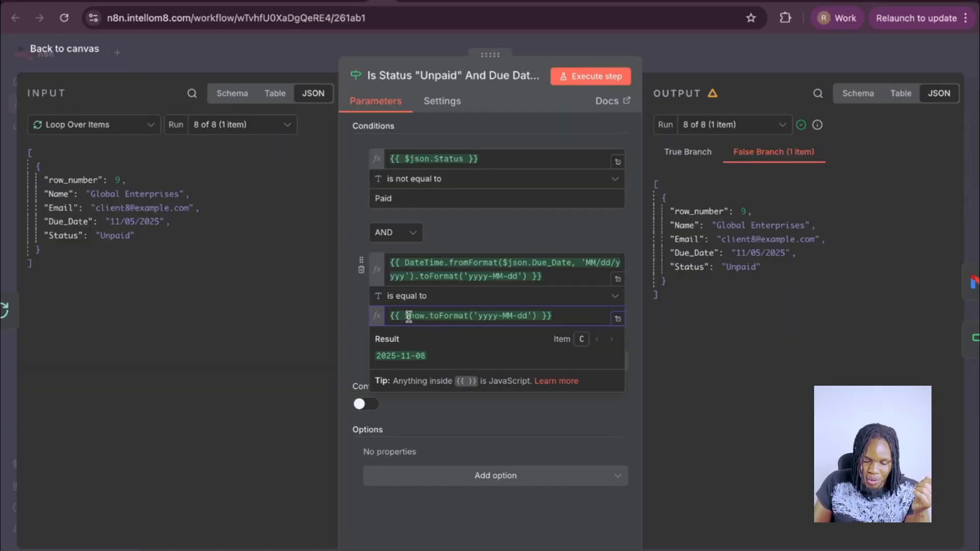
click(453, 315)
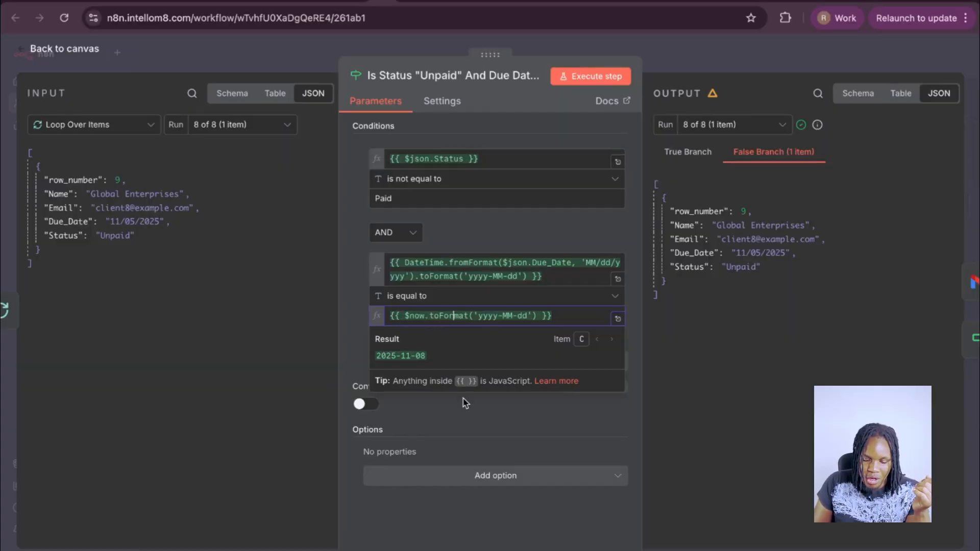
Compare the result previews of the due-date and $now expressions in the second condition, and return to the canvas.
click(526, 315)
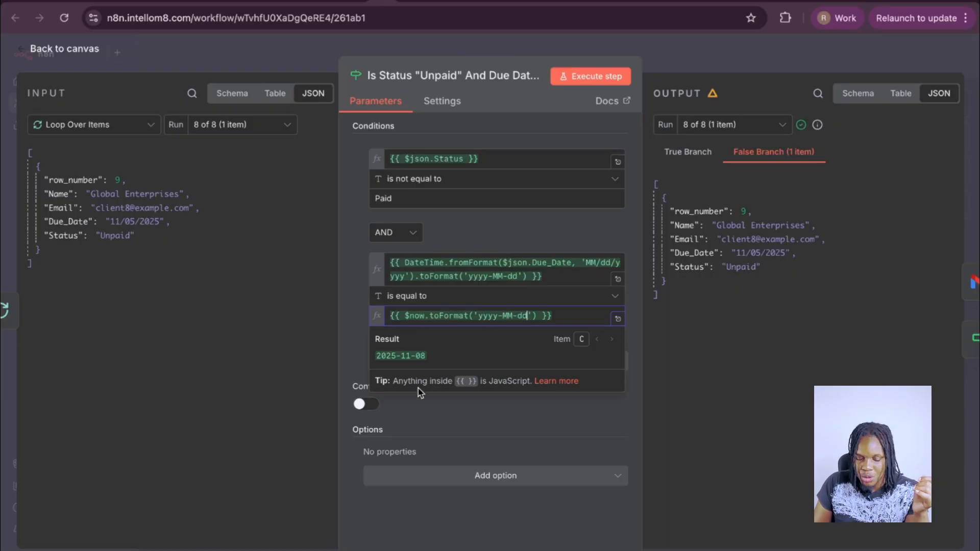
click(502, 276)
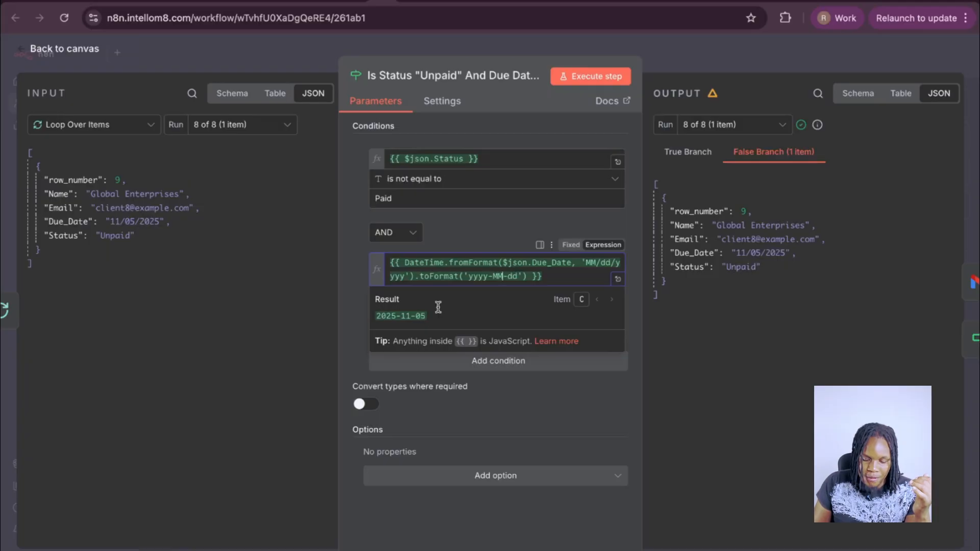
click(488, 236)
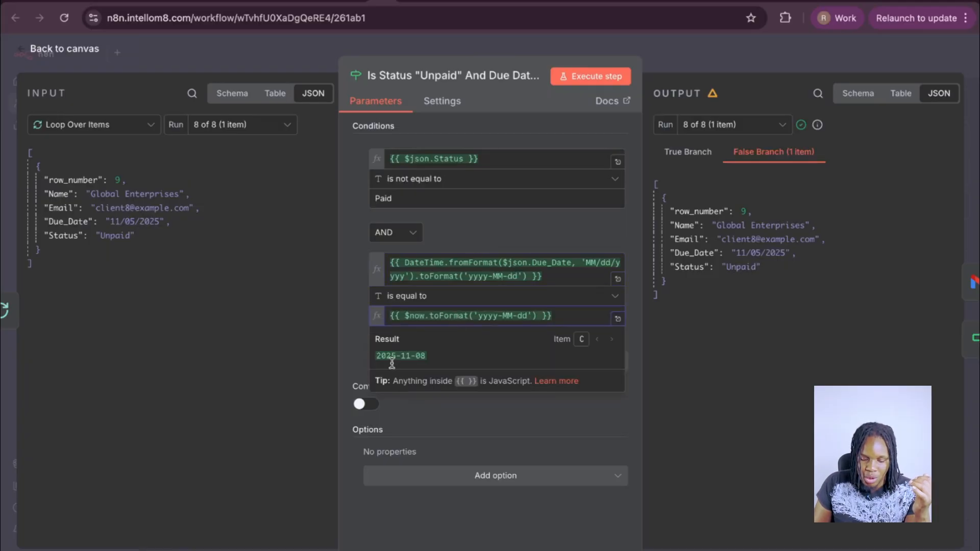
click(485, 237)
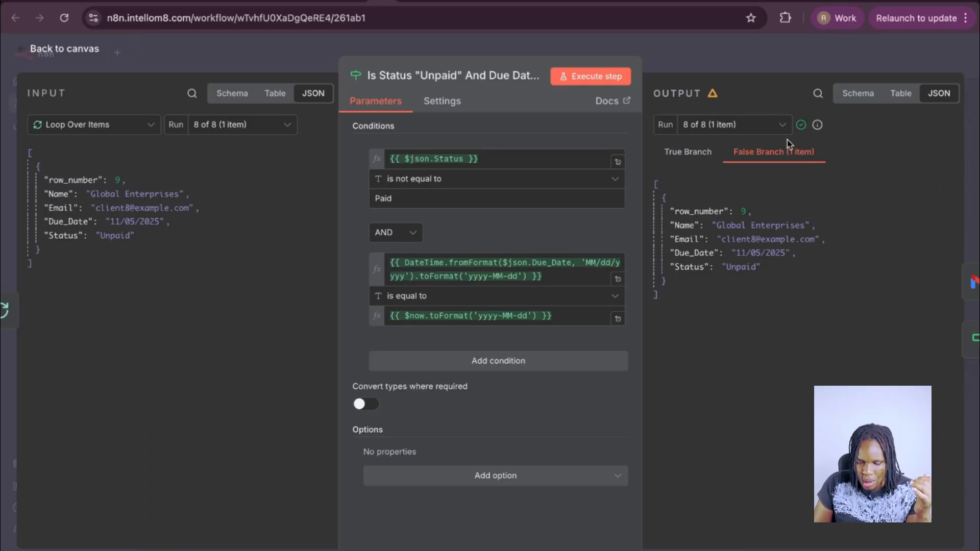
click(717, 54)
scroll(361, 306, right, 3)
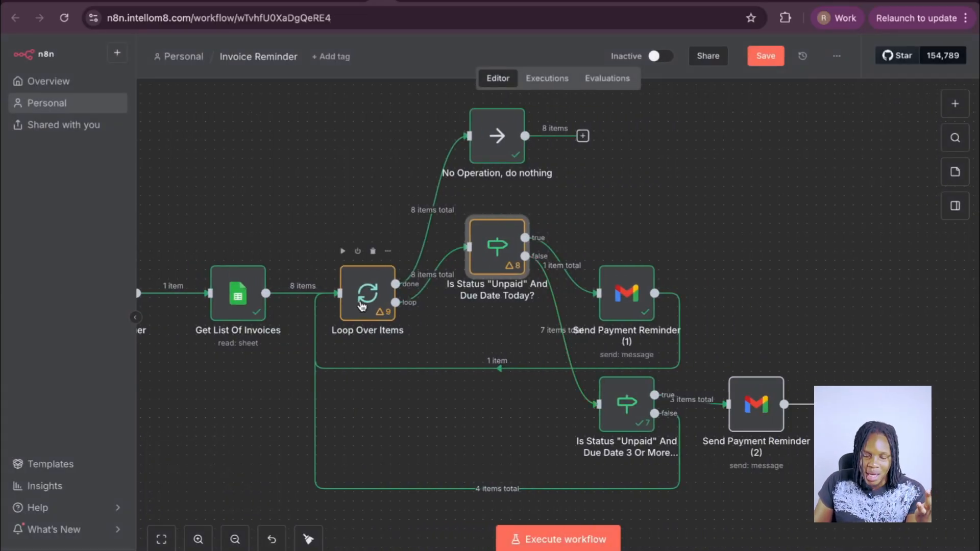
Review the Send Payment Reminder (1) node's recipient against the input's Email field, glance at the invoice spreadsheet, and return to the canvas.
mouse_move(432, 208)
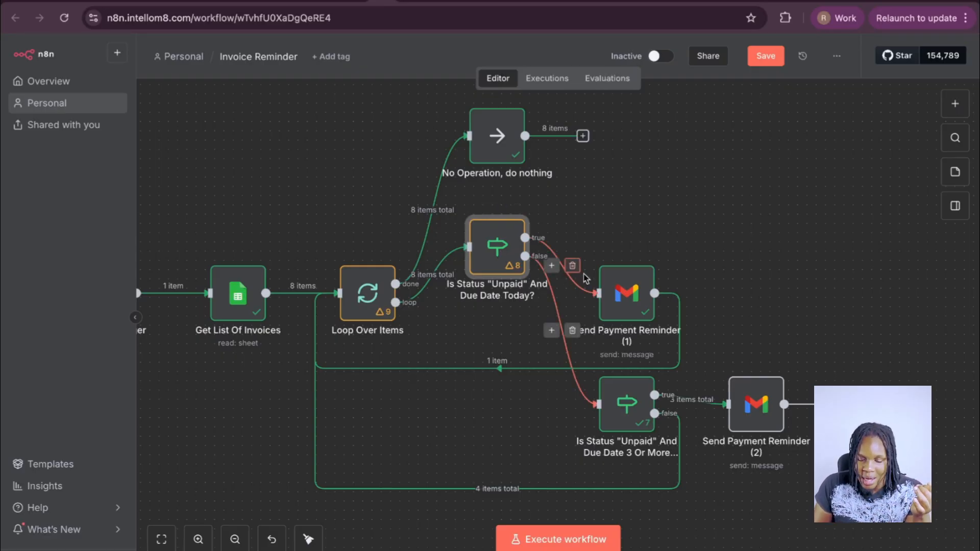
double_click(631, 296)
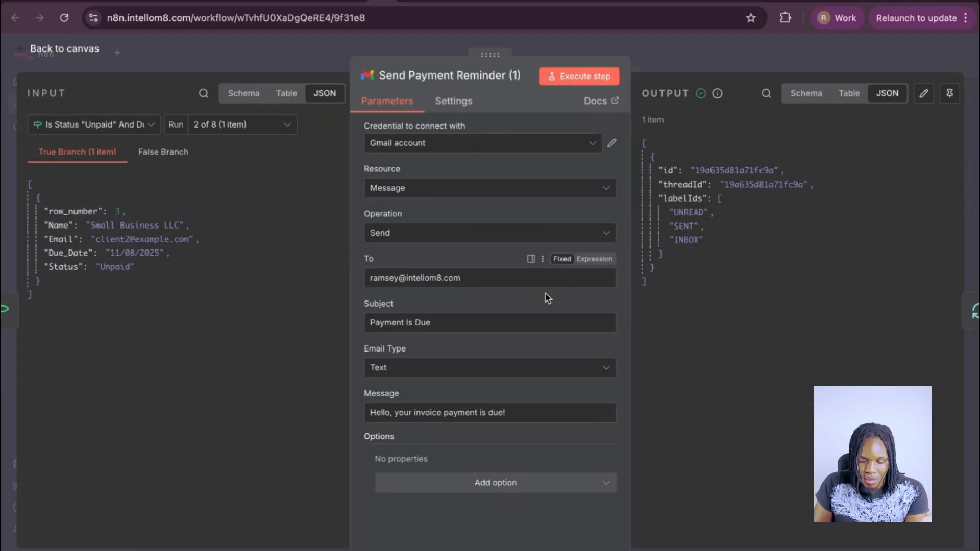
drag(465, 280, 315, 272)
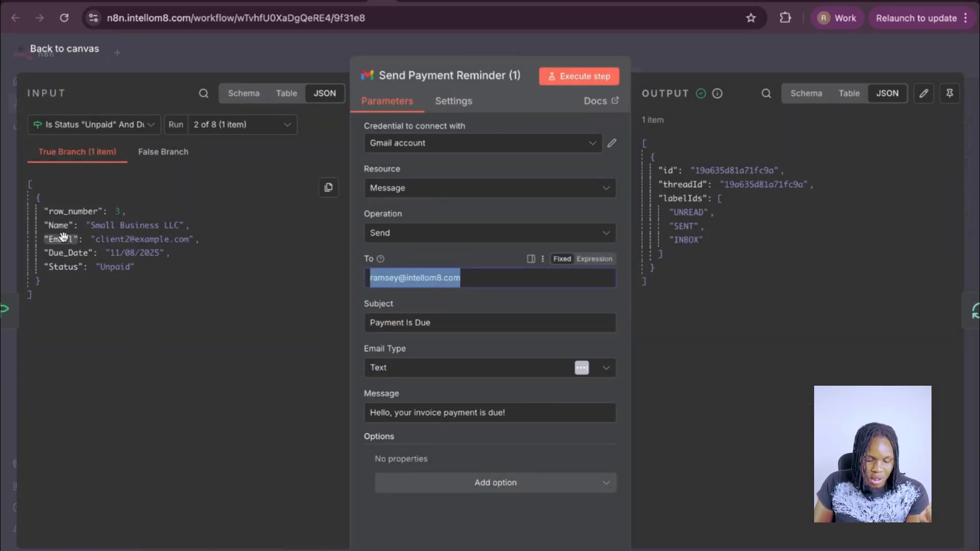
drag(62, 235, 85, 262)
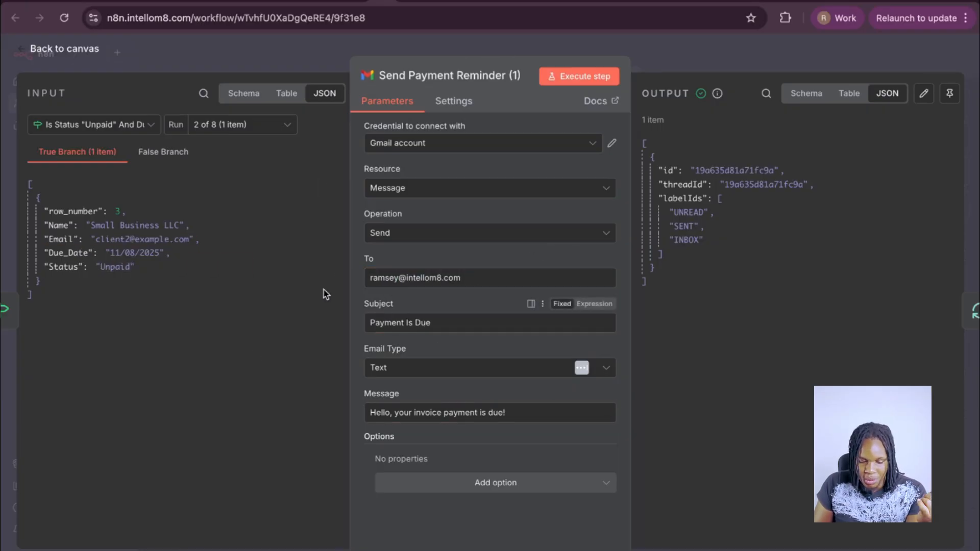
click(421, 1)
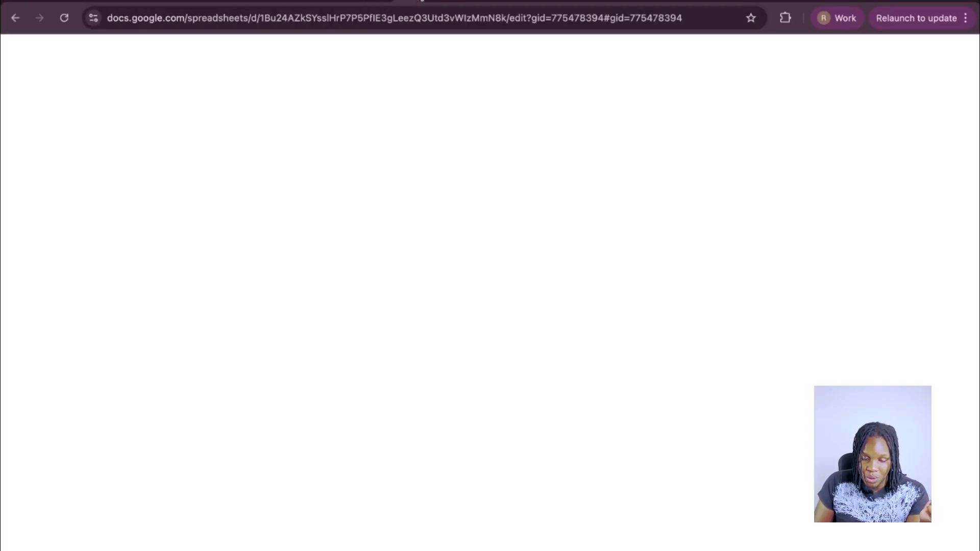
click(378, 2)
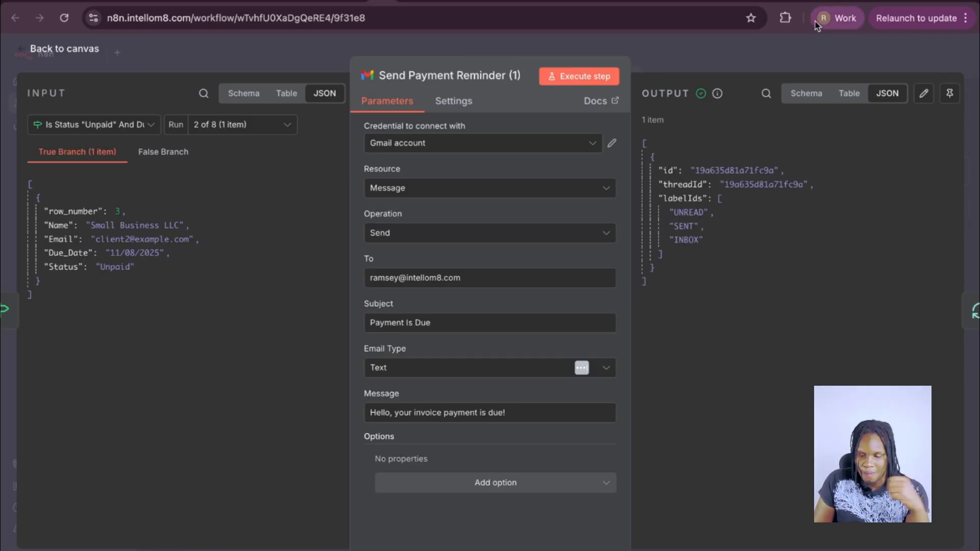
click(687, 68)
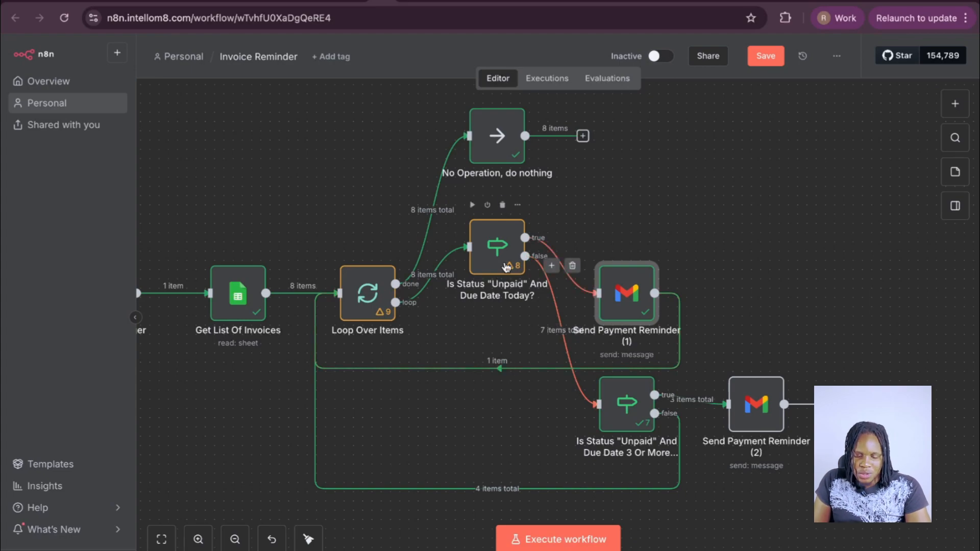
Recheck the conditions of the If node for unpaid invoices due today and save the workflow.
double_click(506, 267)
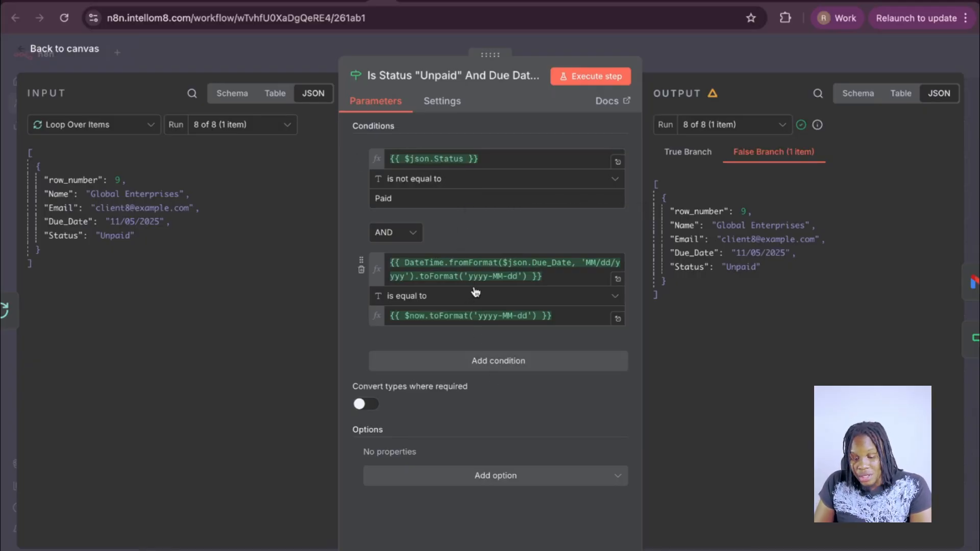
click(713, 49)
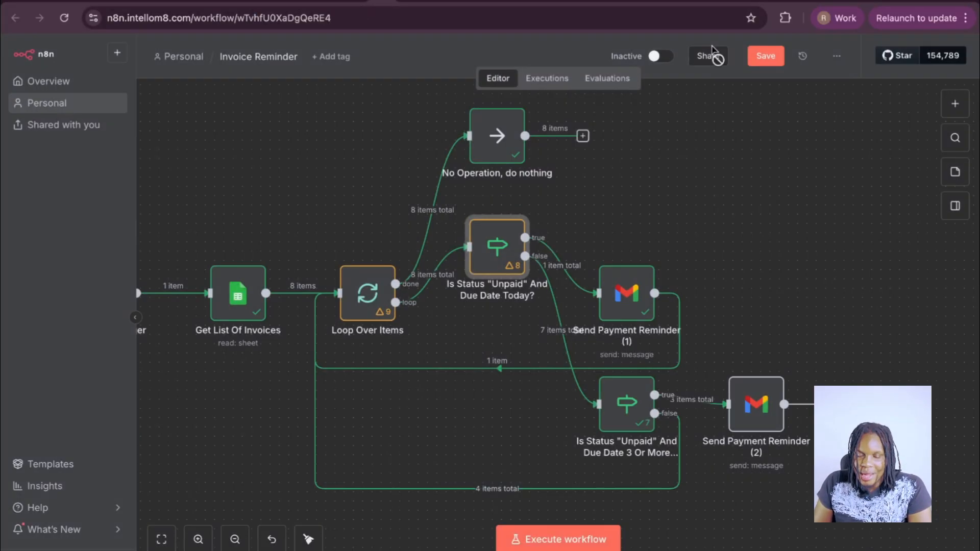
click(763, 56)
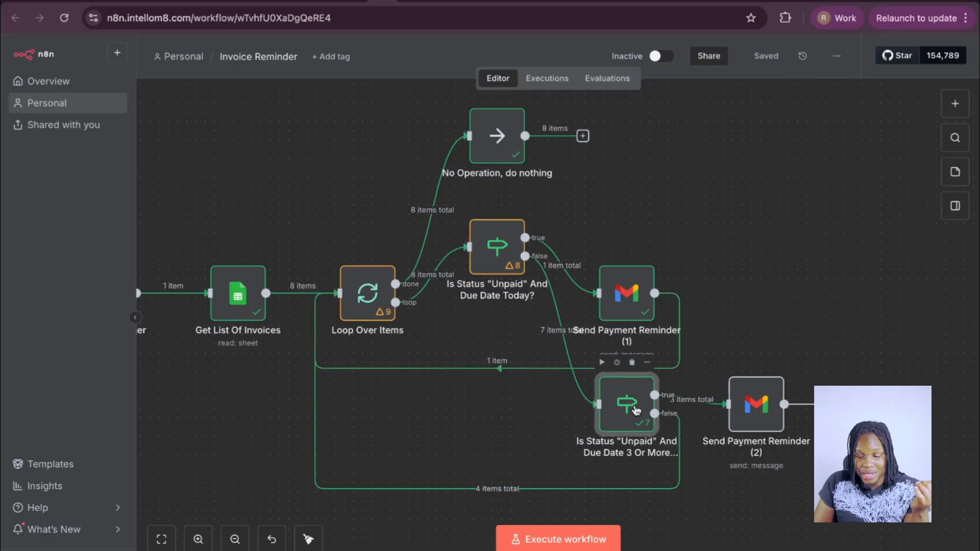
Glance at the conditions of the If node for due dates 3 or more days past and return to the canvas.
double_click(635, 411)
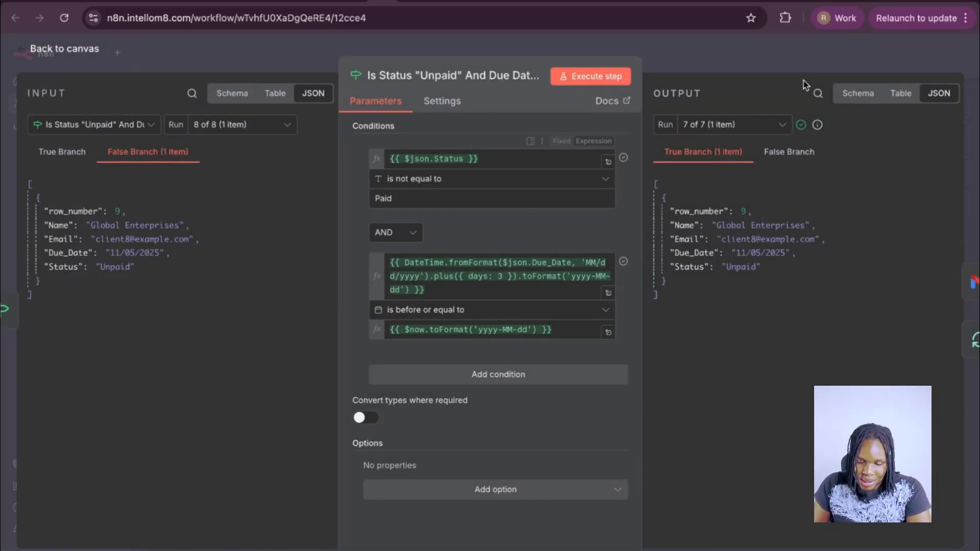
key(Escape)
click(368, 293)
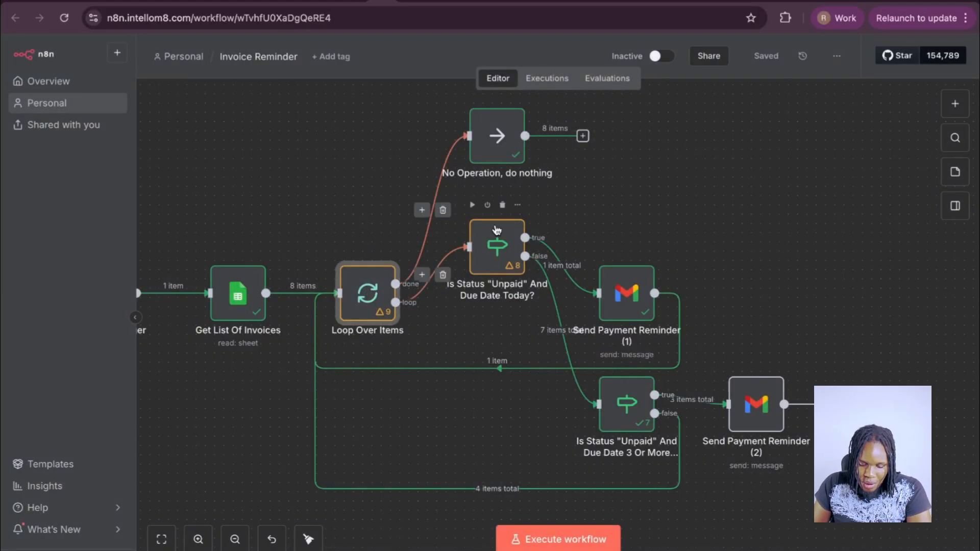
In the due-today If node, examine the String and Date & Time comparison operators available for the second condition, keeping its current operator.
double_click(497, 246)
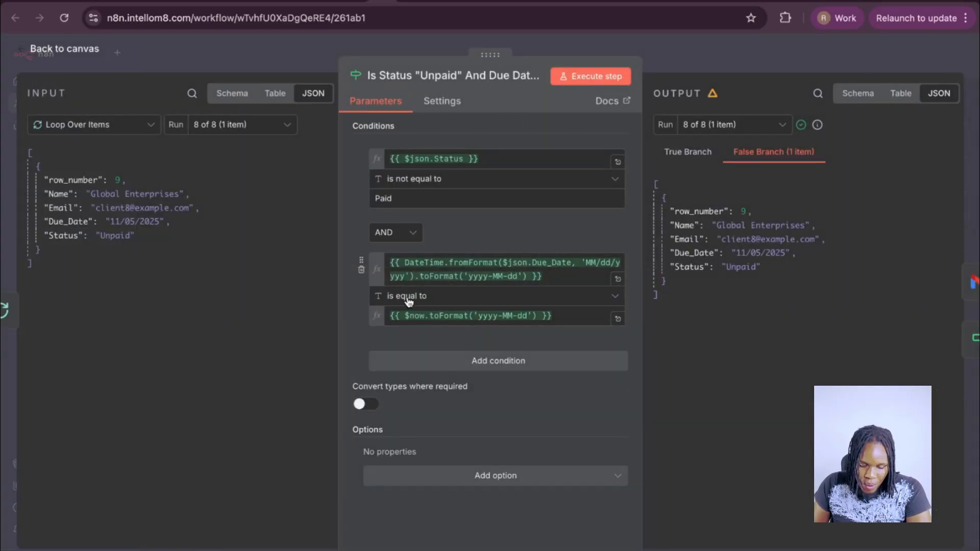
click(416, 301)
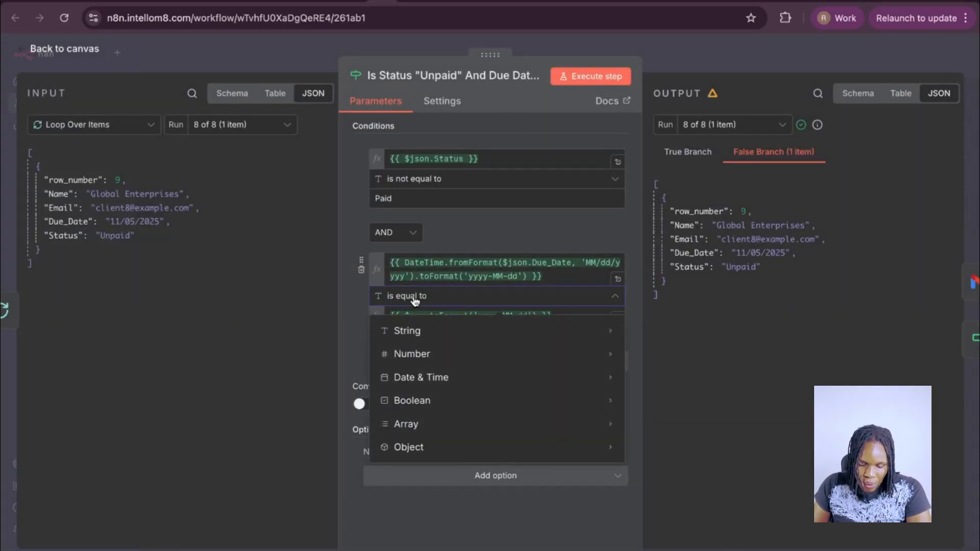
mouse_move(380, 376)
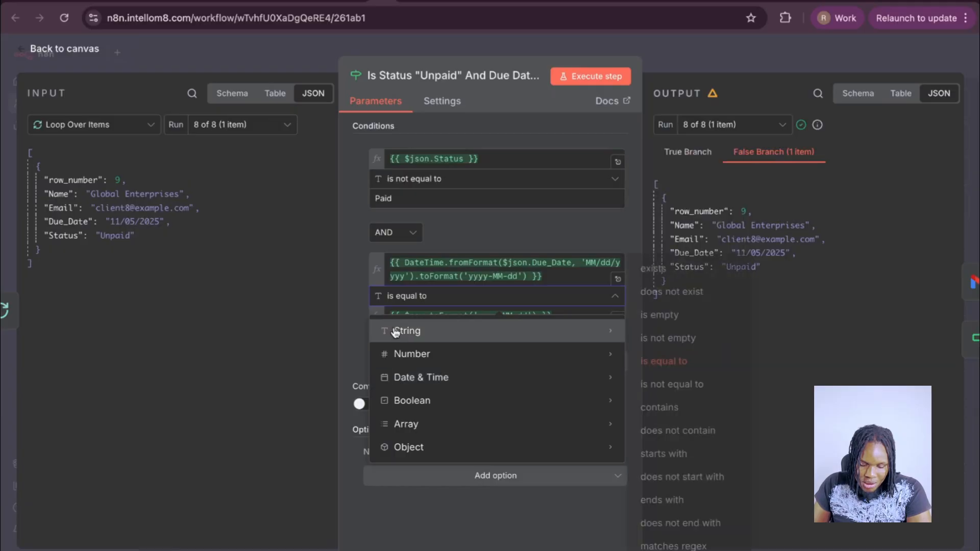
click(428, 298)
click(487, 265)
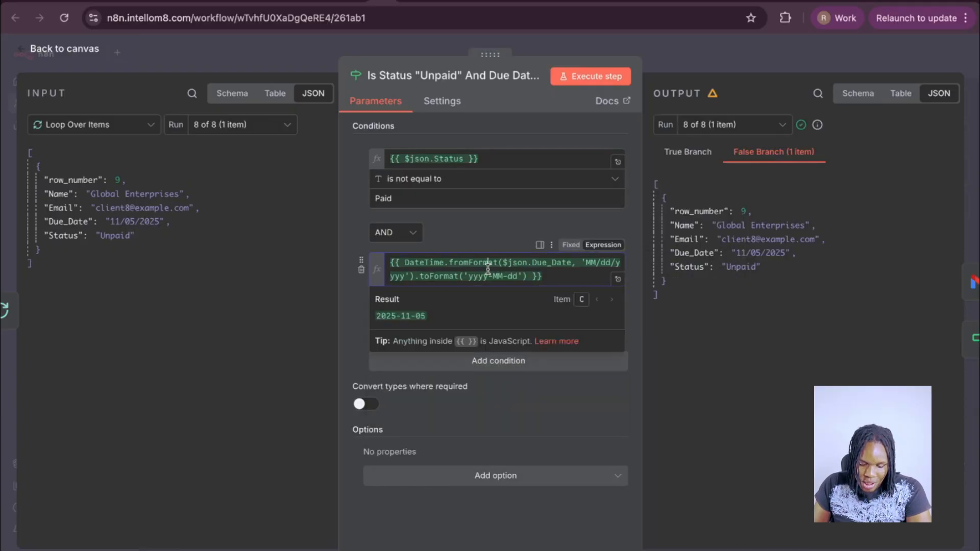
click(349, 303)
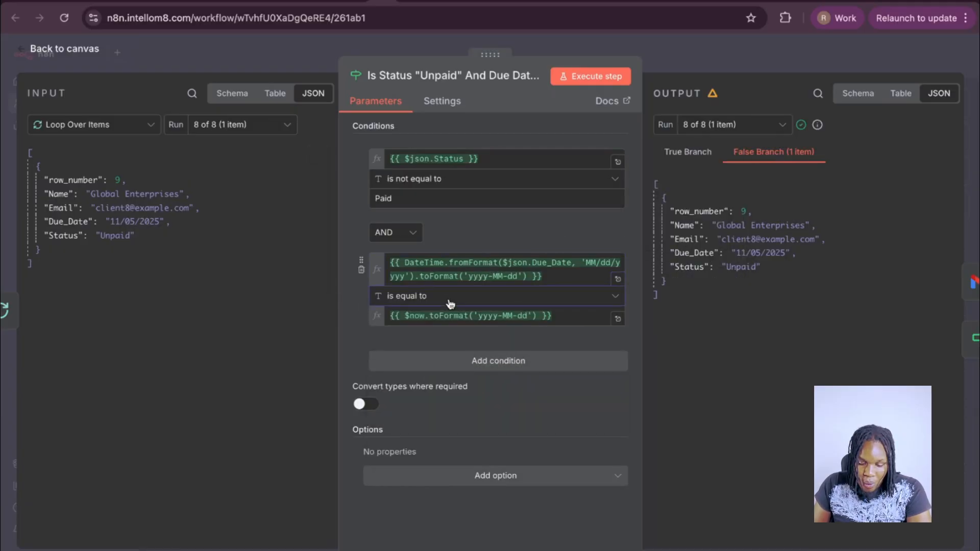
click(390, 298)
mouse_move(608, 376)
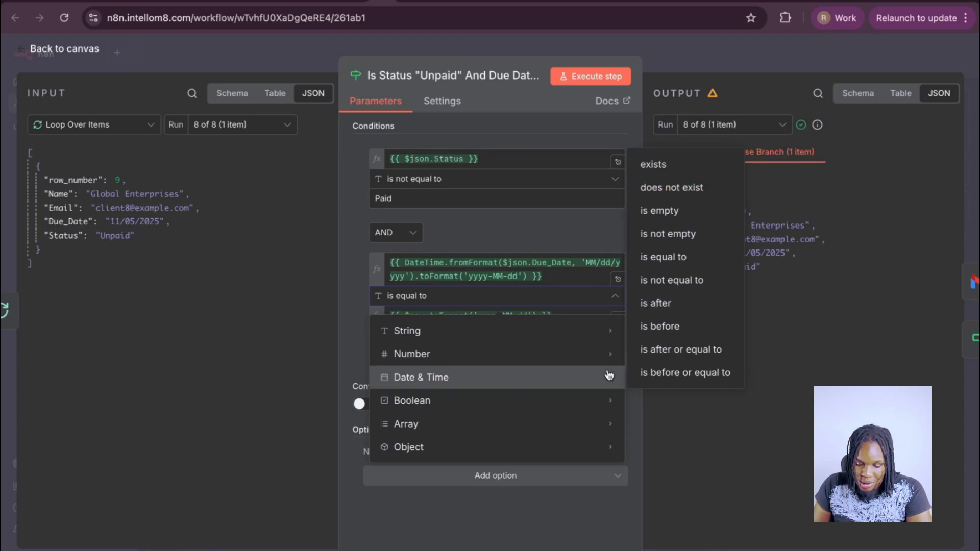
click(572, 134)
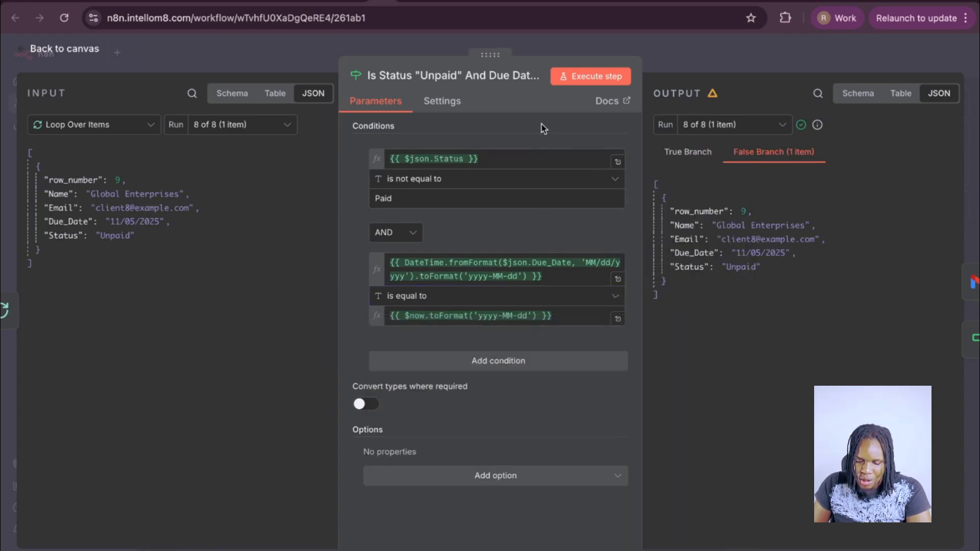
Review both date expressions compared in the due-today node's second condition and return to the canvas.
click(551, 276)
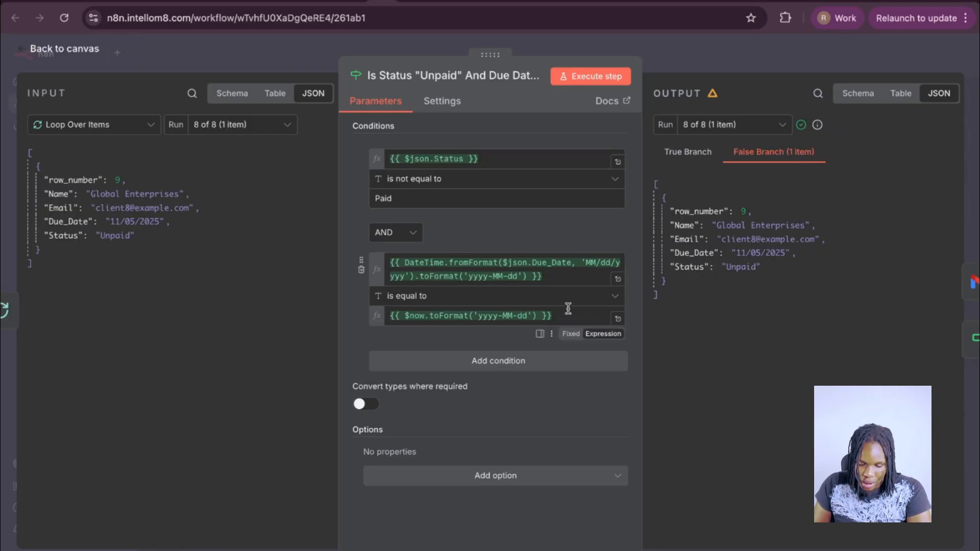
click(565, 316)
click(535, 232)
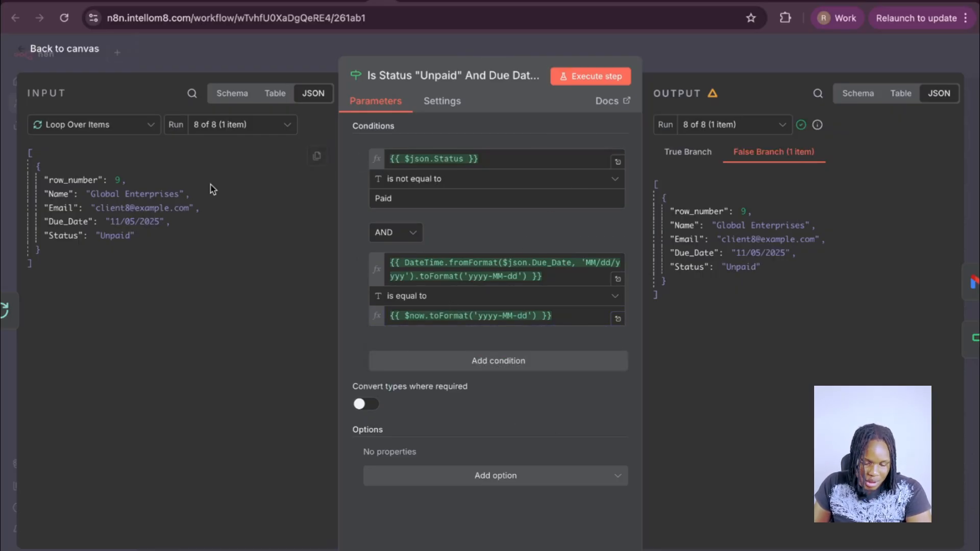
key(Escape)
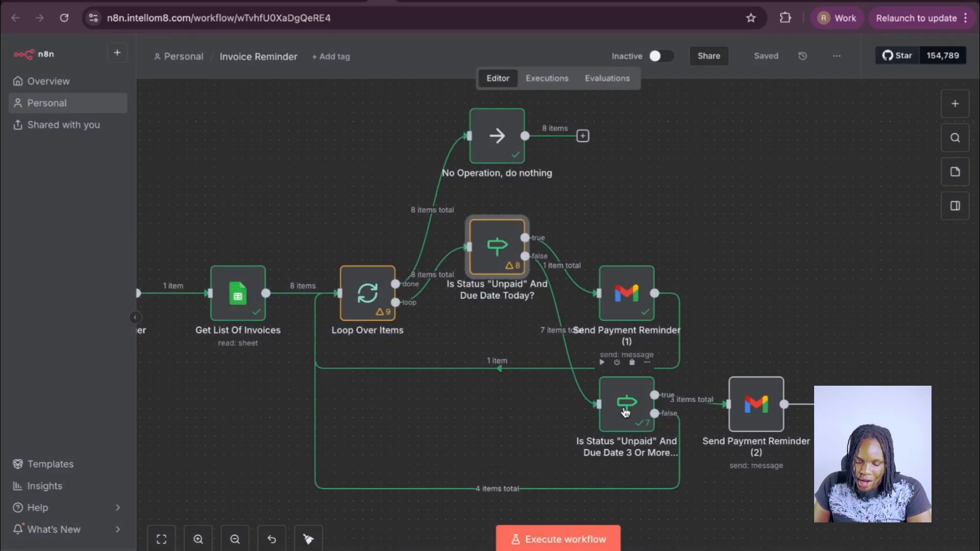
Open the second If node and examine its due-date expression with plus({ days: 3 }) and the result preview.
double_click(624, 413)
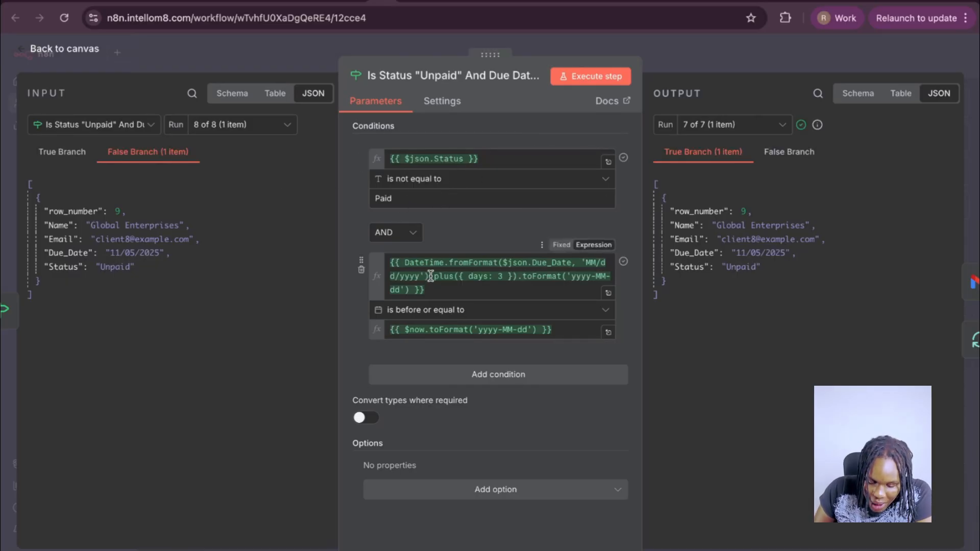
click(422, 260)
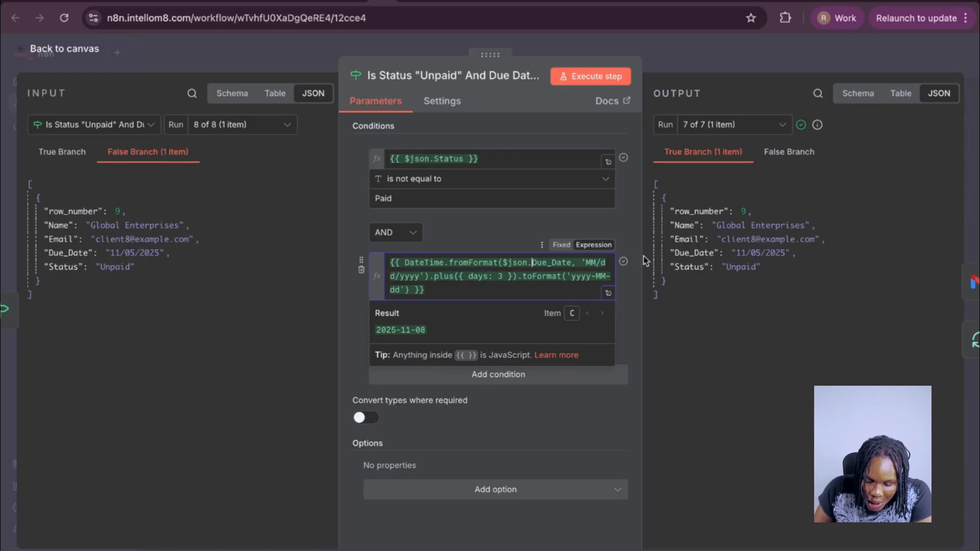
click(537, 263)
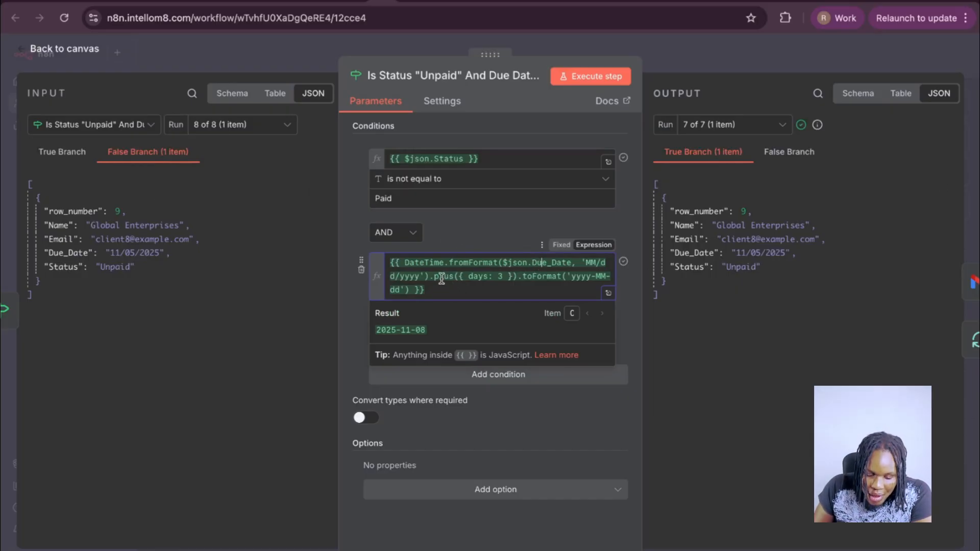
click(508, 281)
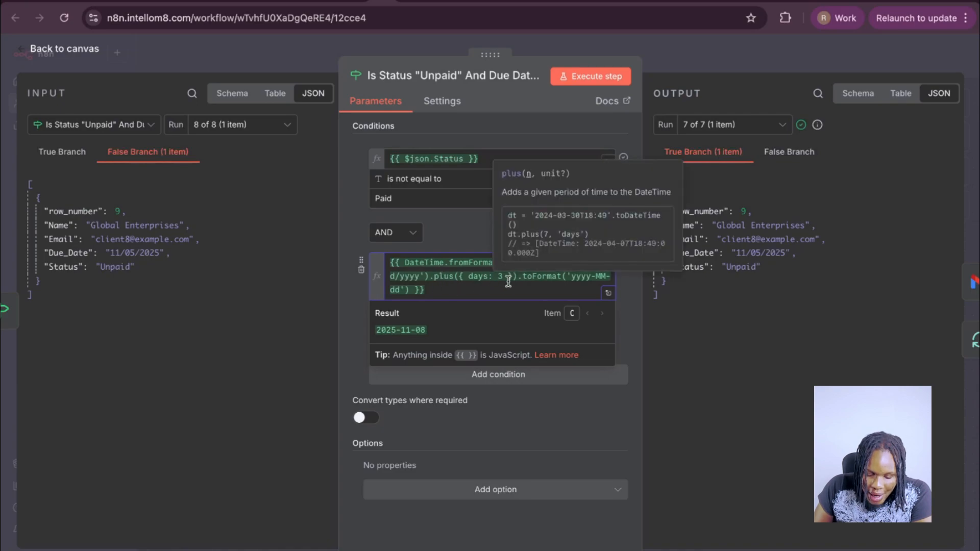
click(552, 276)
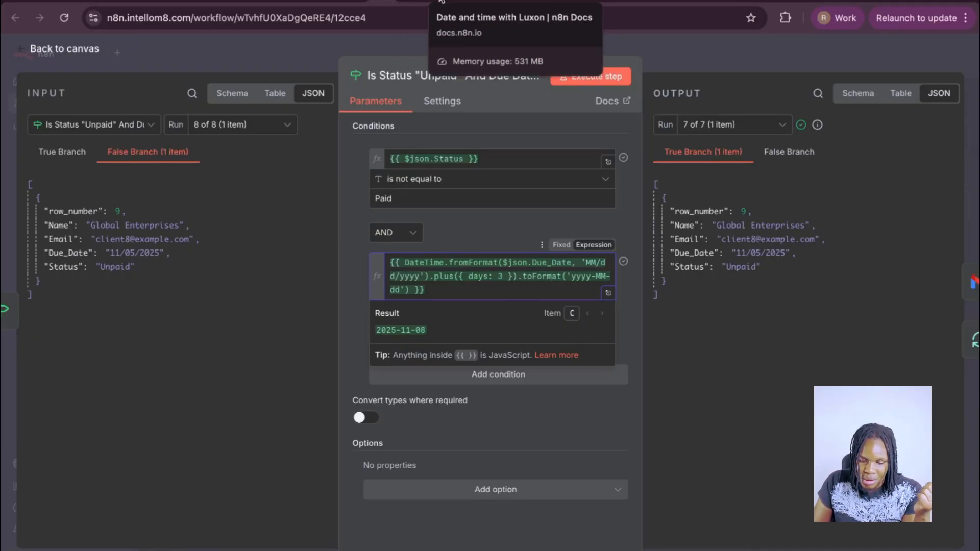
Switch to Luxon's documentation, open the Math page and examine the plus() examples under The basics.
click(441, 1)
click(481, 250)
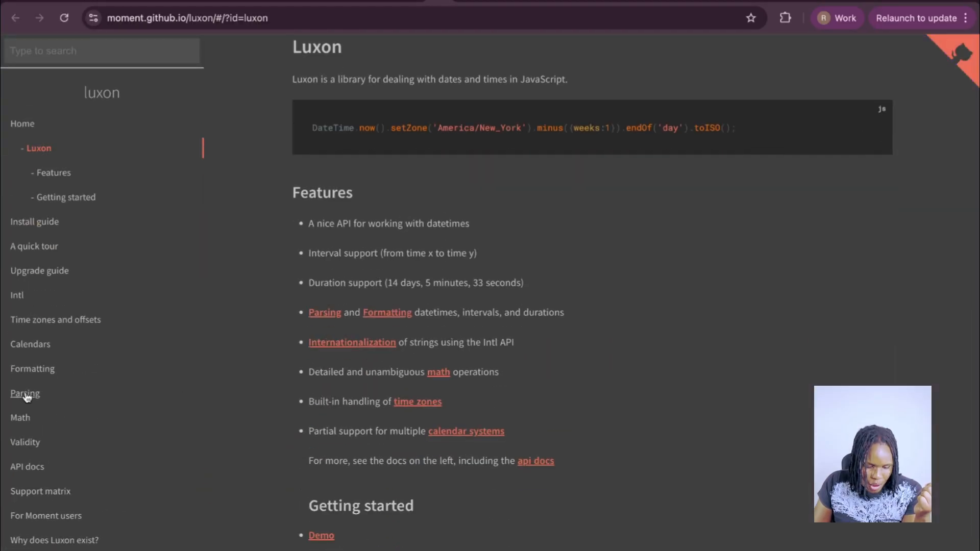
click(20, 417)
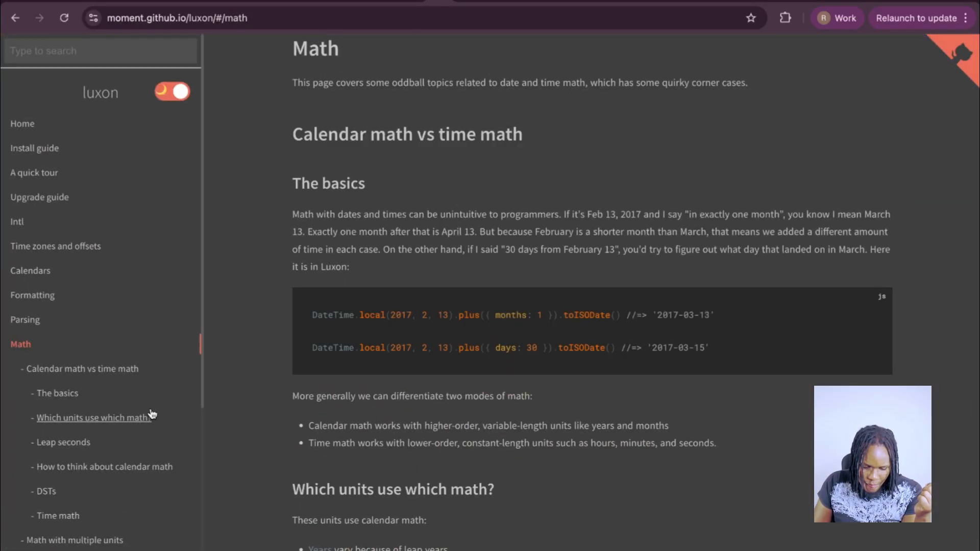
scroll(508, 298, down, 2)
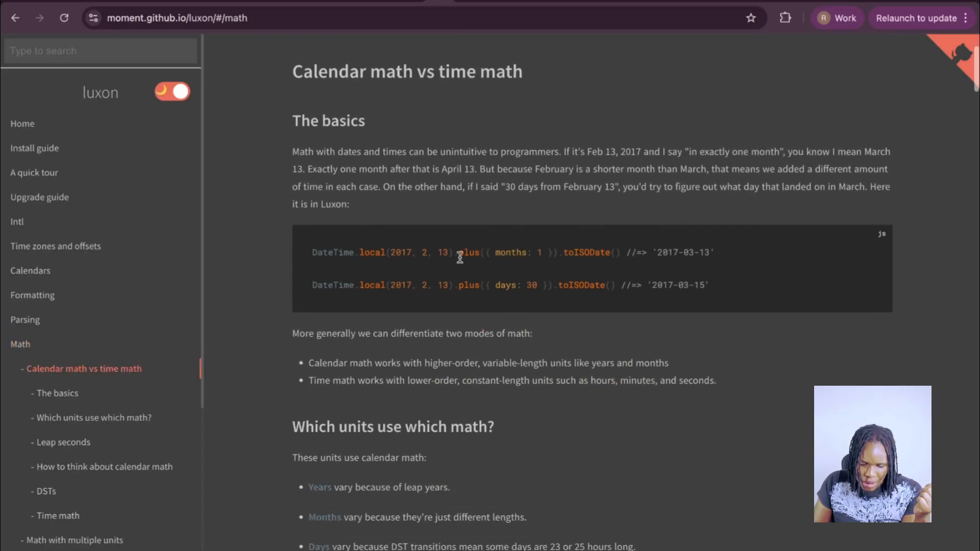
scroll(575, 289, down, 18)
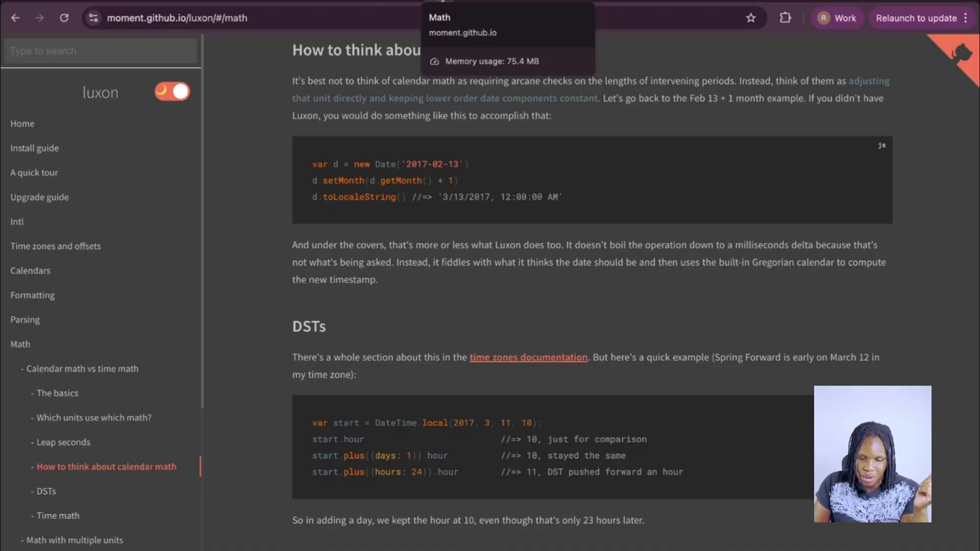
click(403, 5)
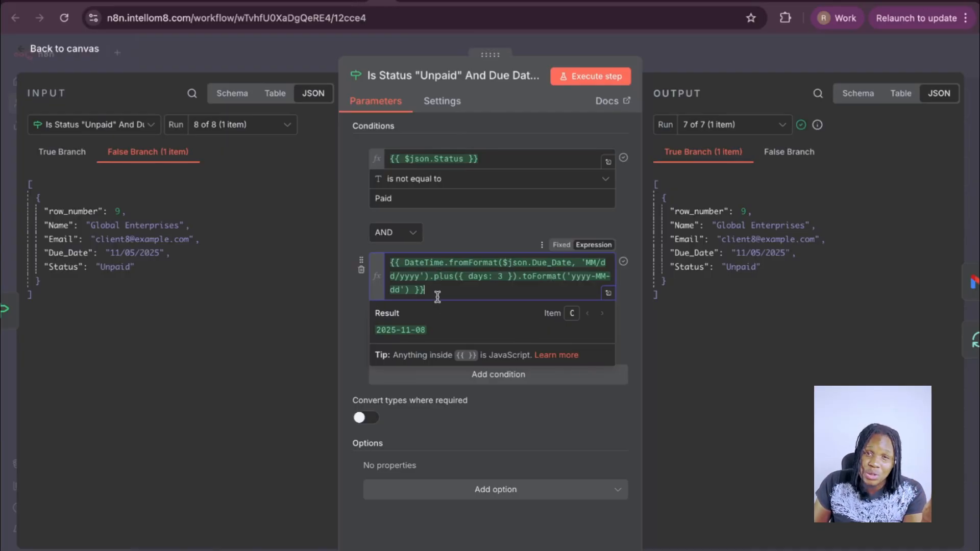
click(463, 235)
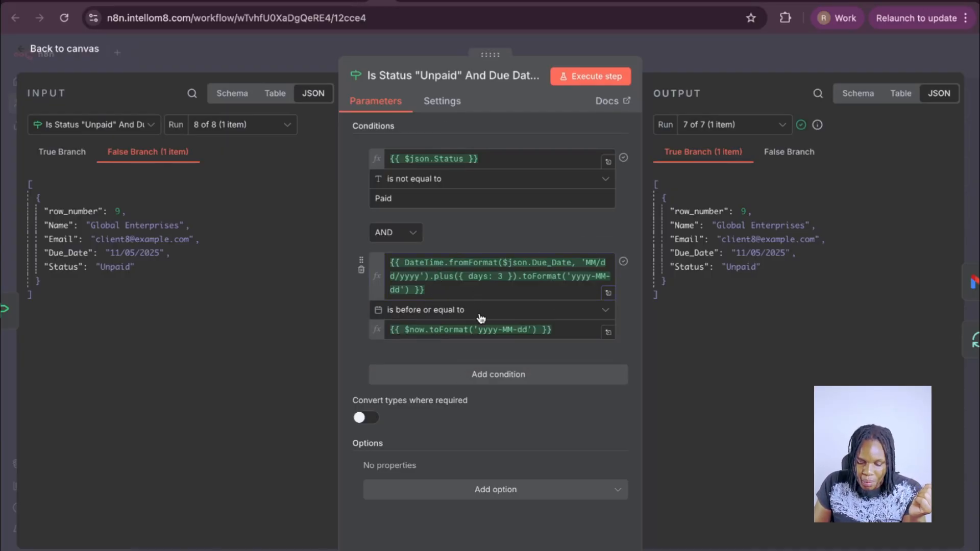
Examine the Date & Time operators and the plus({ days: 3 }) due-date expression in the overdue node's second condition.
click(481, 316)
mouse_move(475, 393)
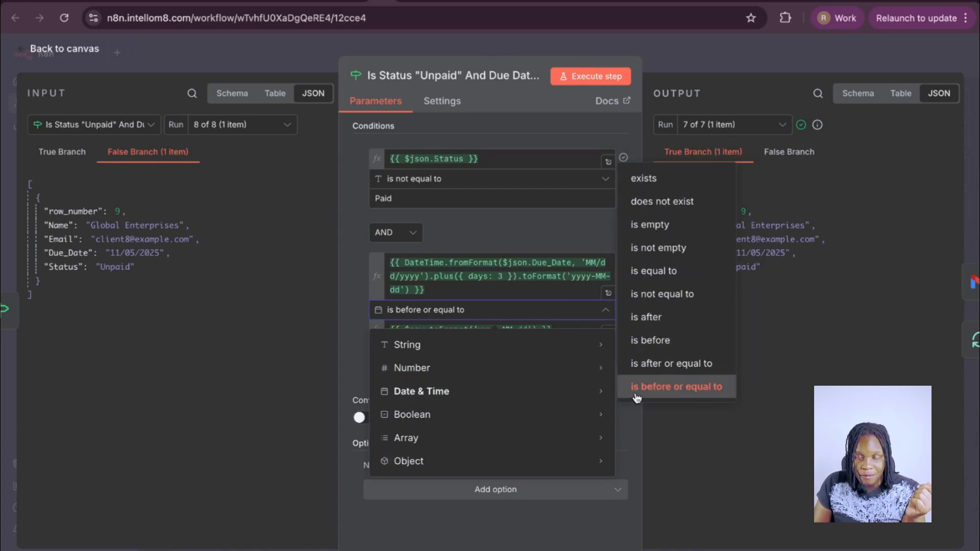
click(714, 404)
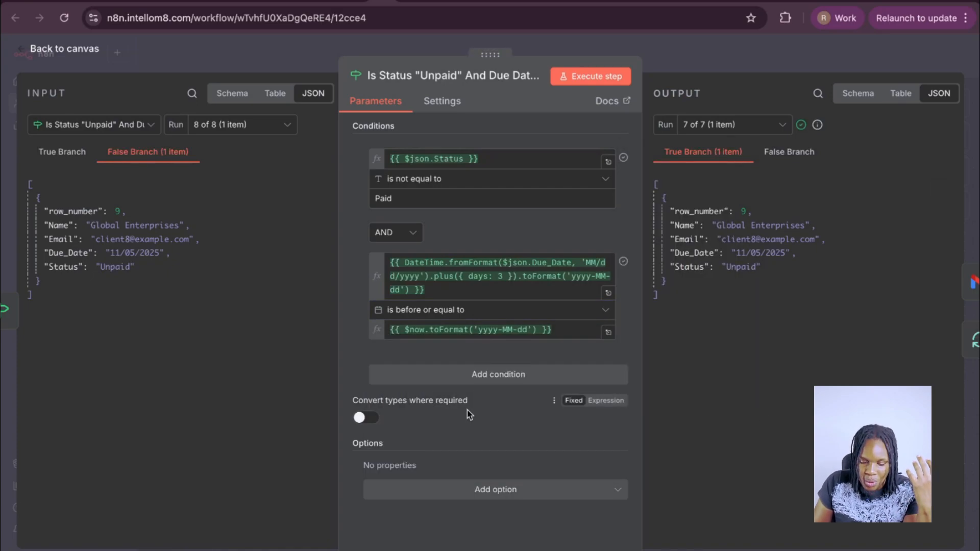
click(441, 271)
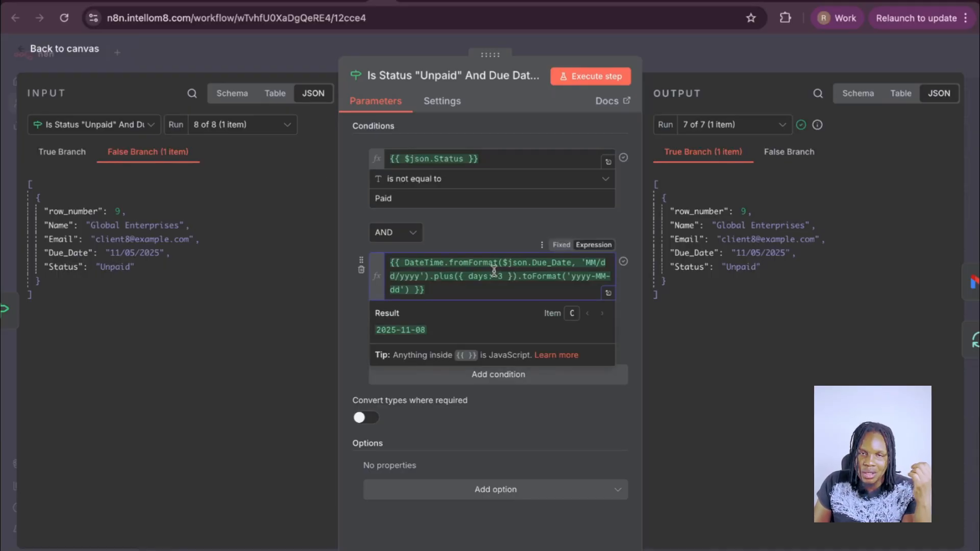
click(479, 234)
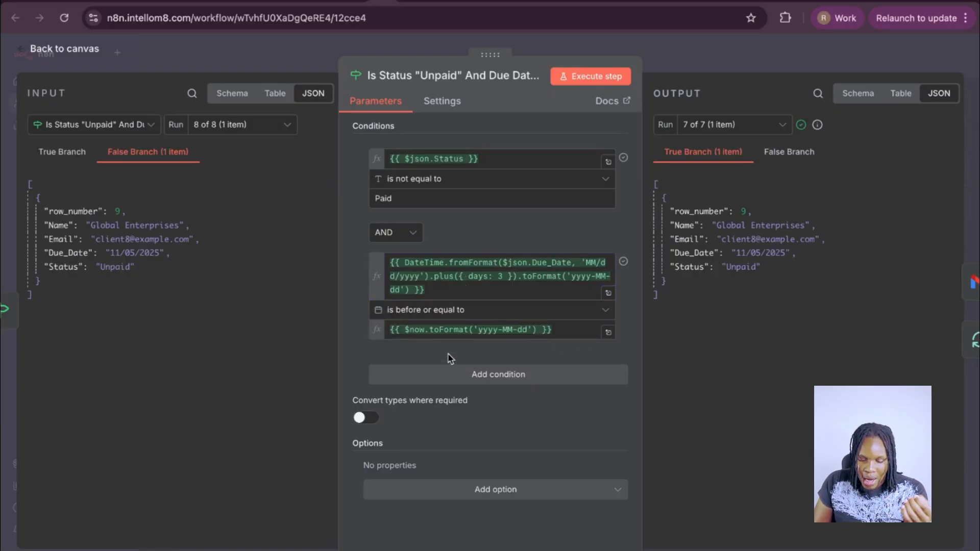
Set the second condition's Date & Time operator to "is after or equal to" and return to the canvas.
click(462, 313)
mouse_move(462, 424)
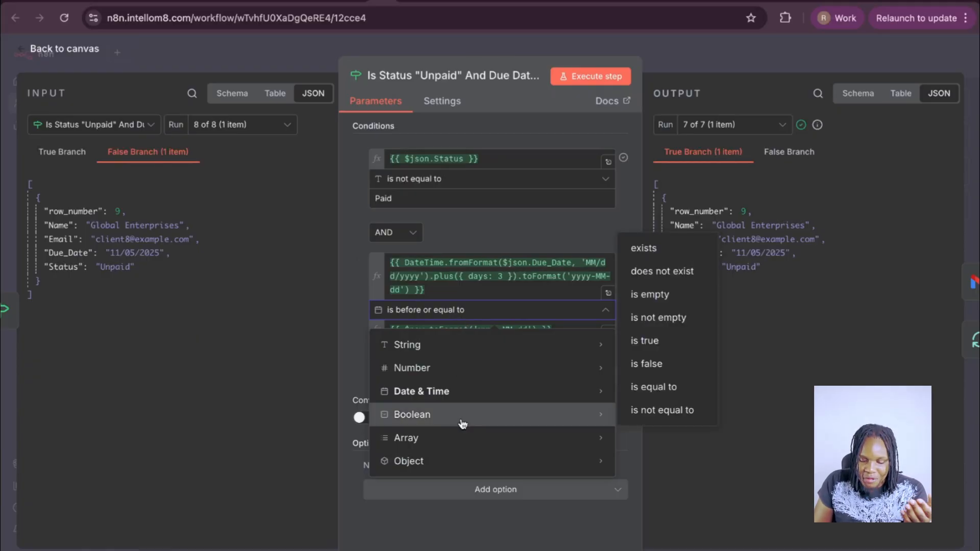
mouse_move(564, 389)
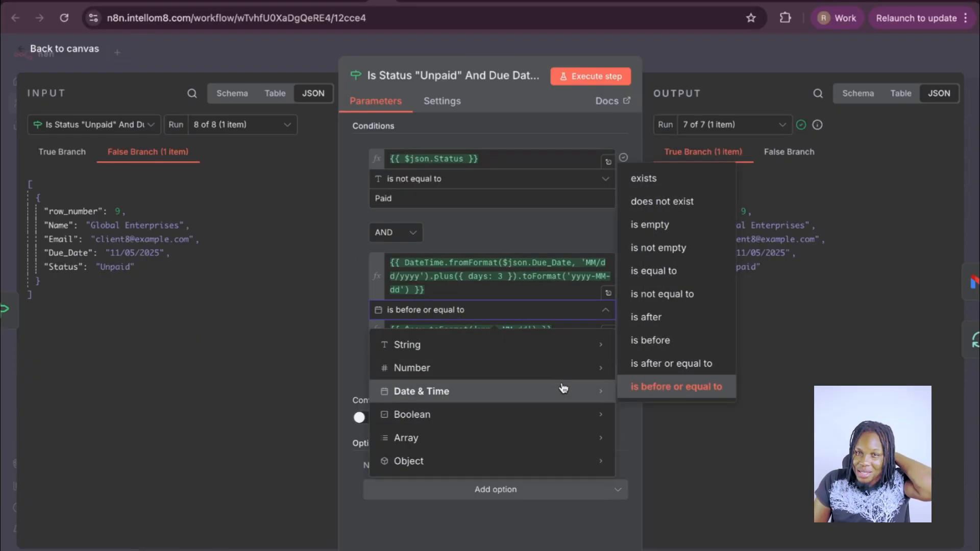
click(640, 386)
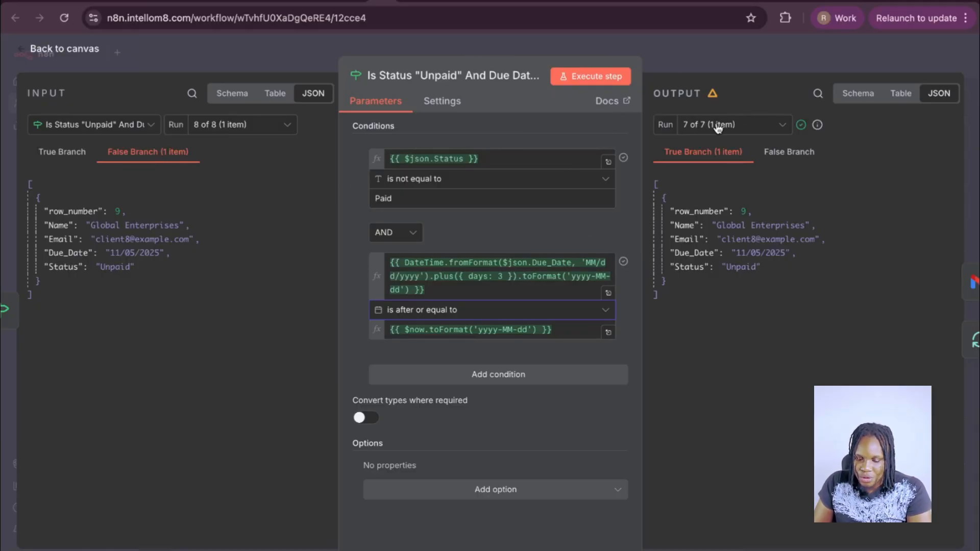
click(672, 56)
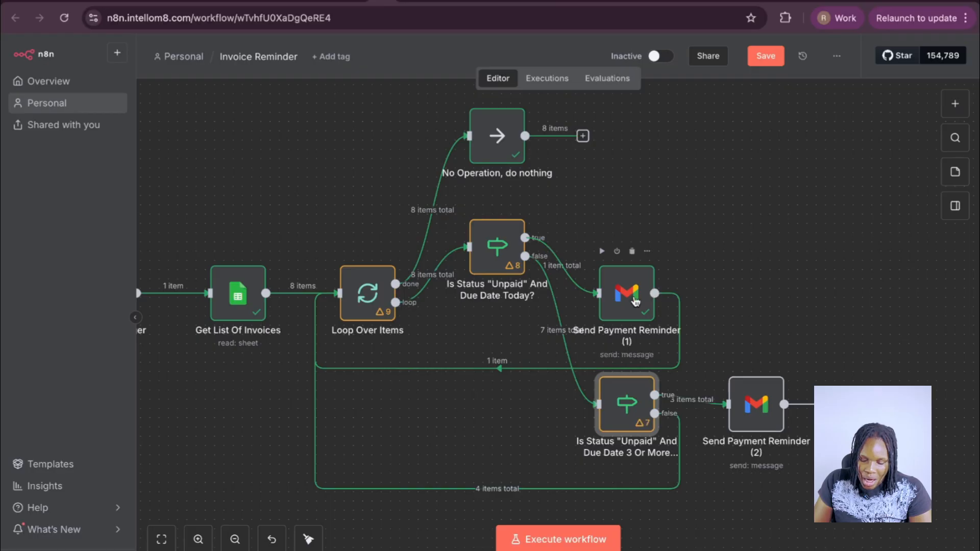
Review the Send Payment Reminder (1) node and return to the canvas.
double_click(635, 301)
click(708, 55)
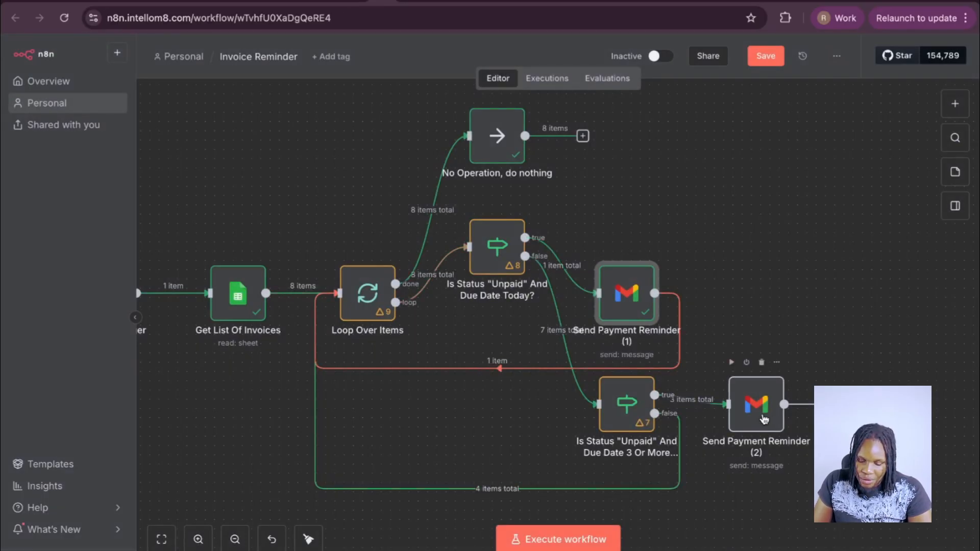
click(734, 515)
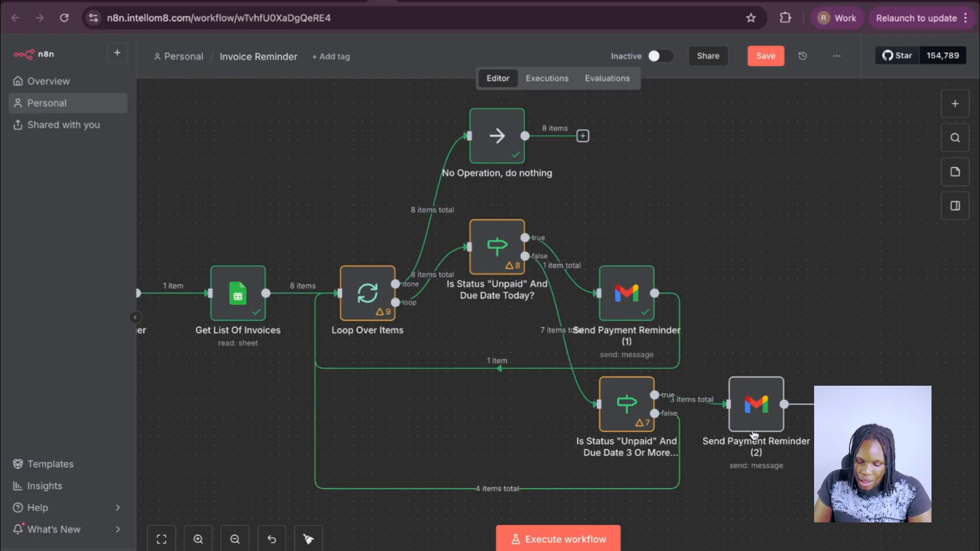
scroll(754, 435, down, 1)
click(822, 377)
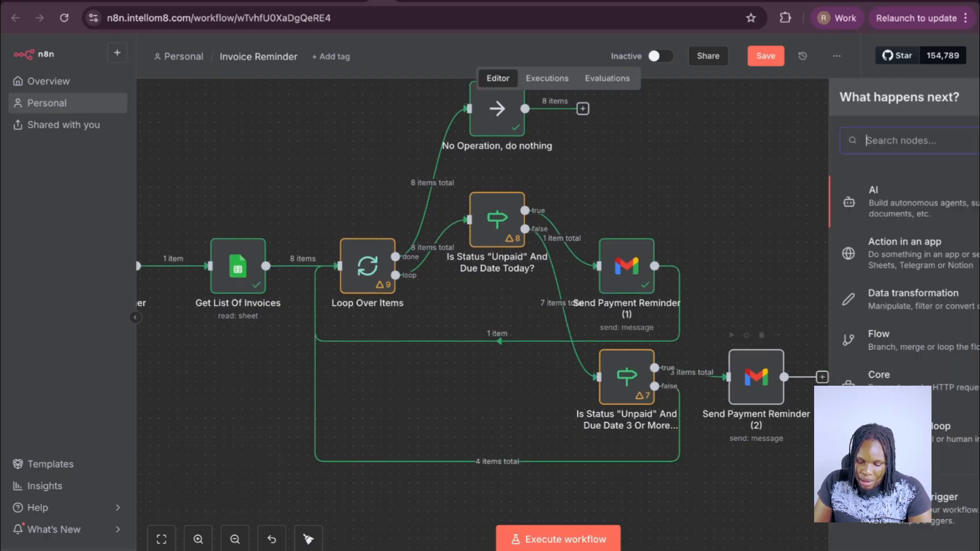
key(Escape)
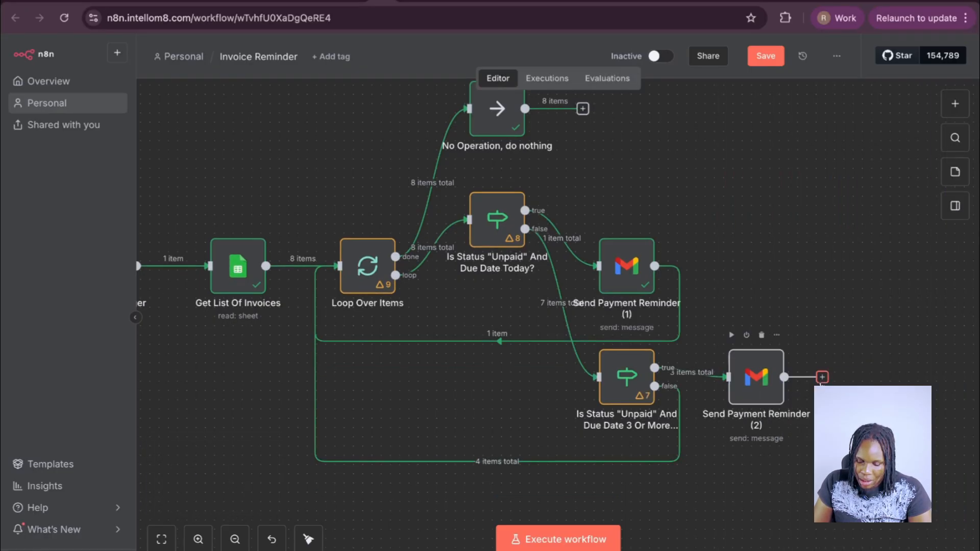
click(822, 379)
click(706, 359)
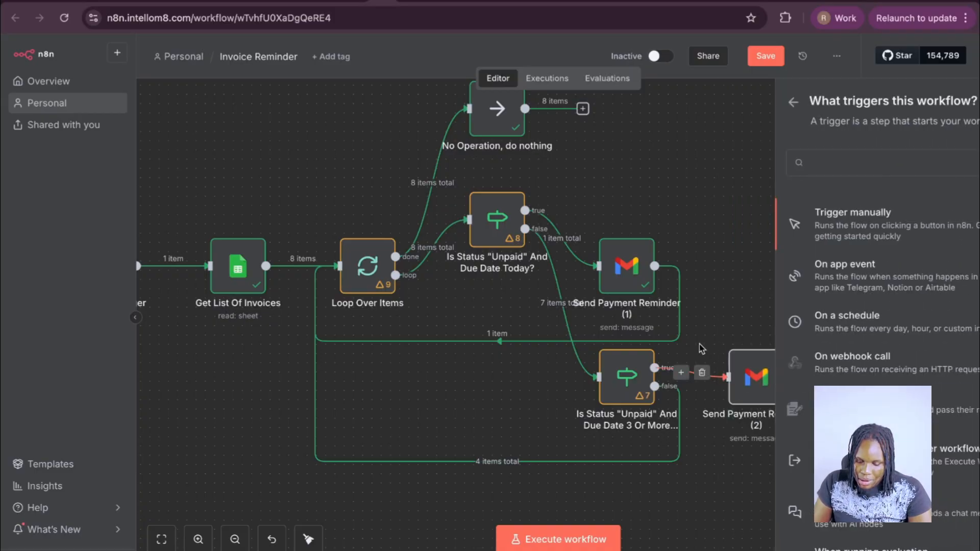
click(822, 377)
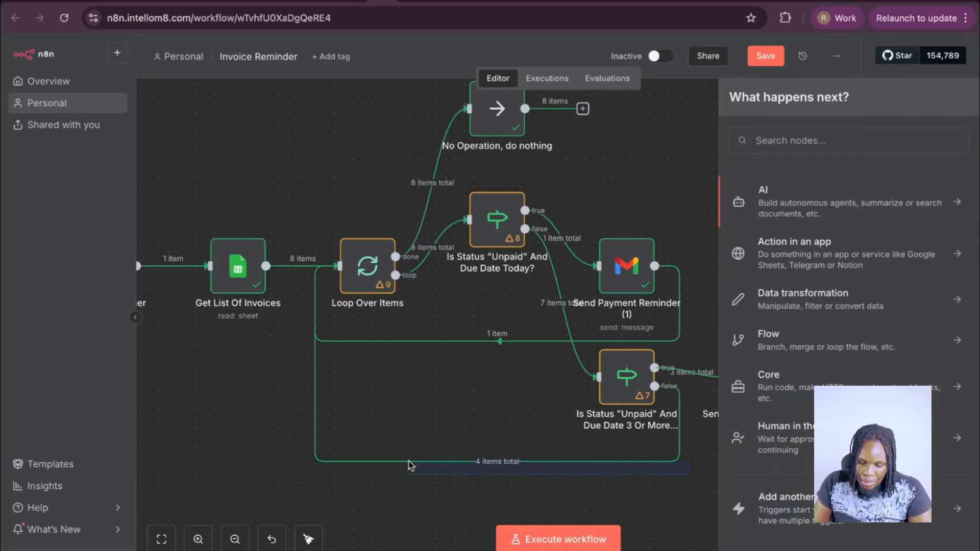
click(412, 465)
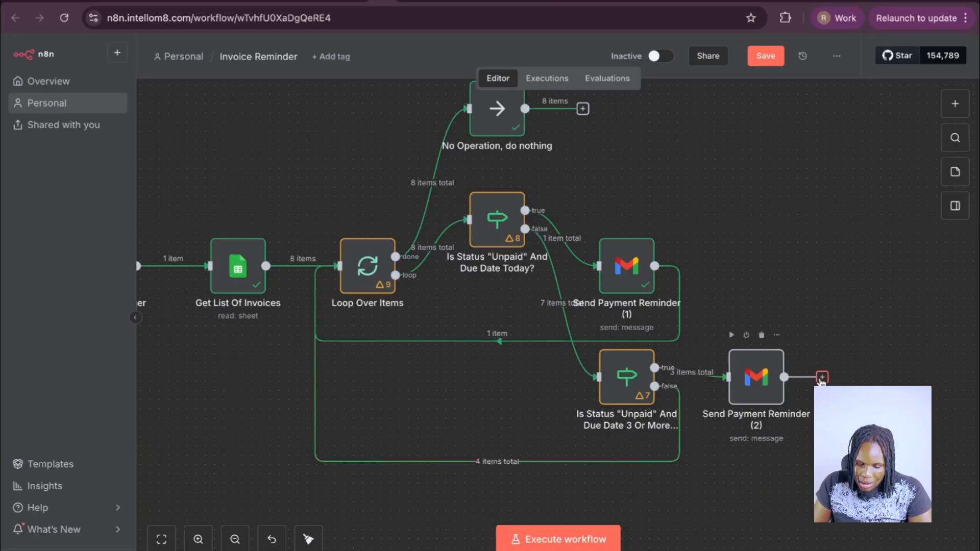
click(822, 376)
click(331, 277)
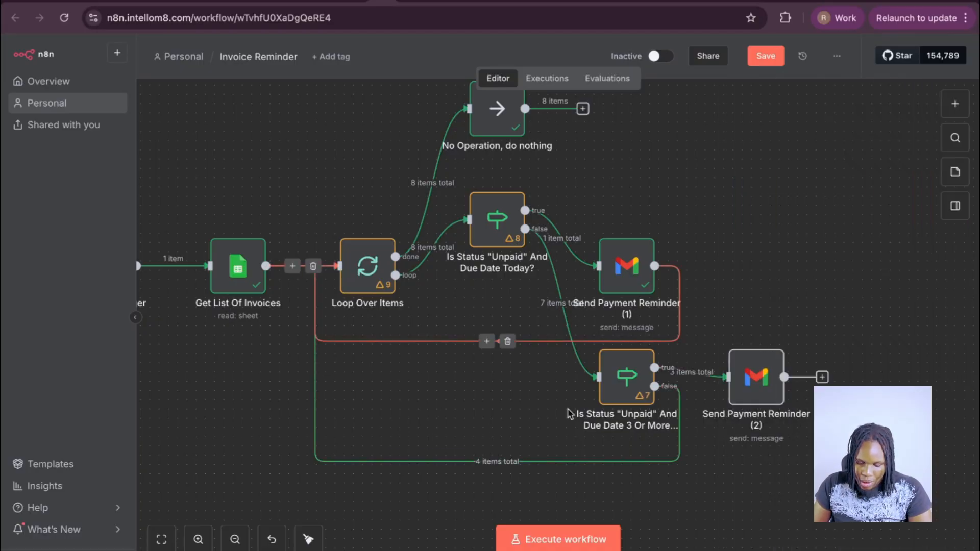
Connect the output of Send Payment Reminder (2) back to the Loop Over Items input and save the workflow.
drag(784, 376, 337, 237)
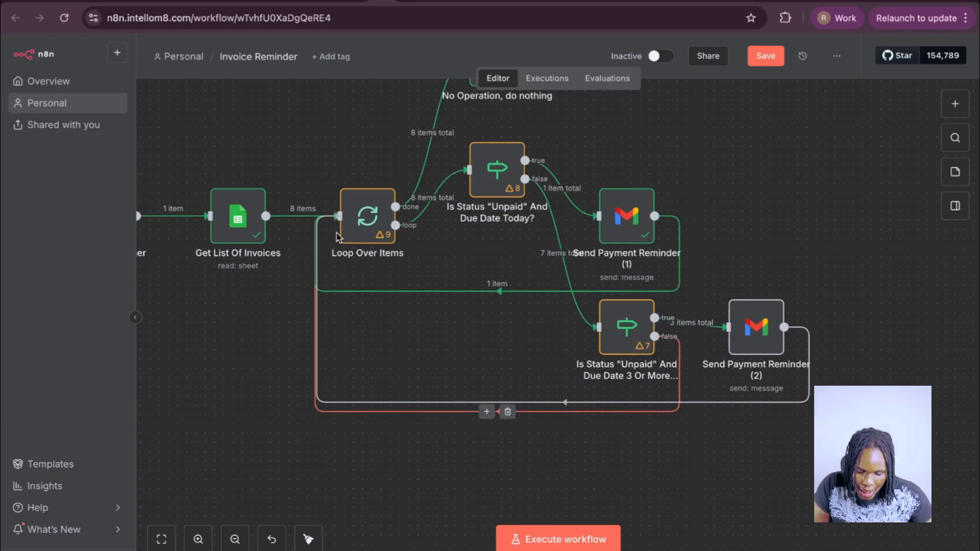
click(765, 55)
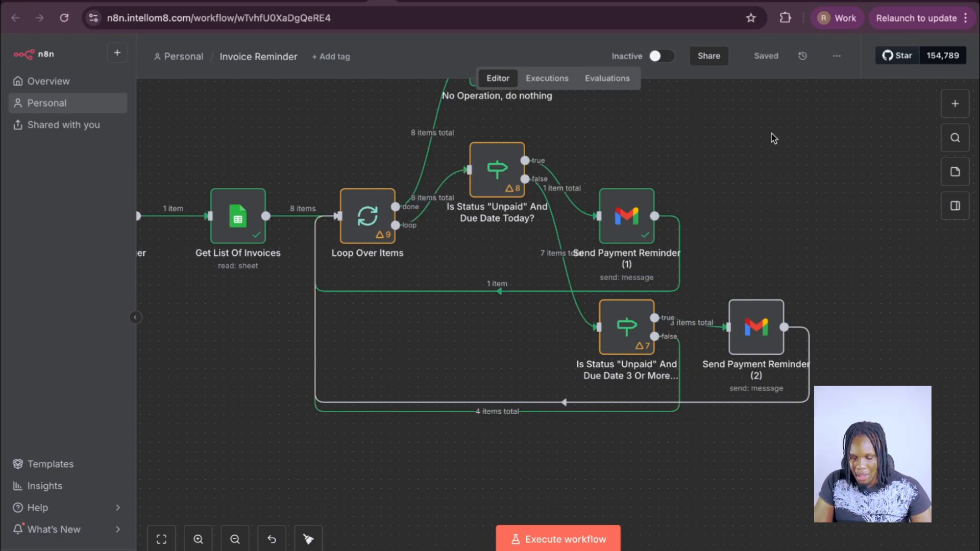
Review the recipient, subject and message settings of Send Payment Reminder (2) and return to the canvas.
scroll(769, 135, up, 2)
double_click(764, 371)
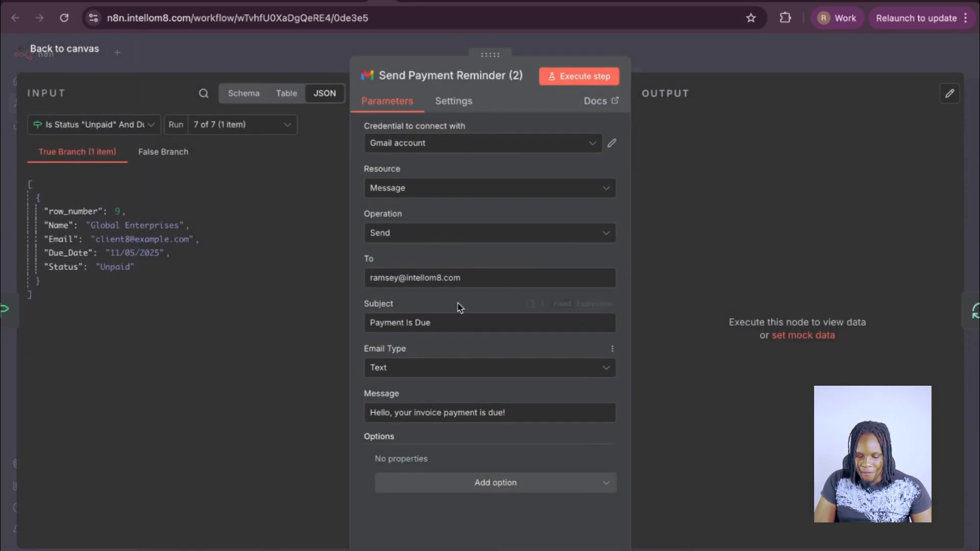
click(689, 56)
scroll(606, 292, up, 2)
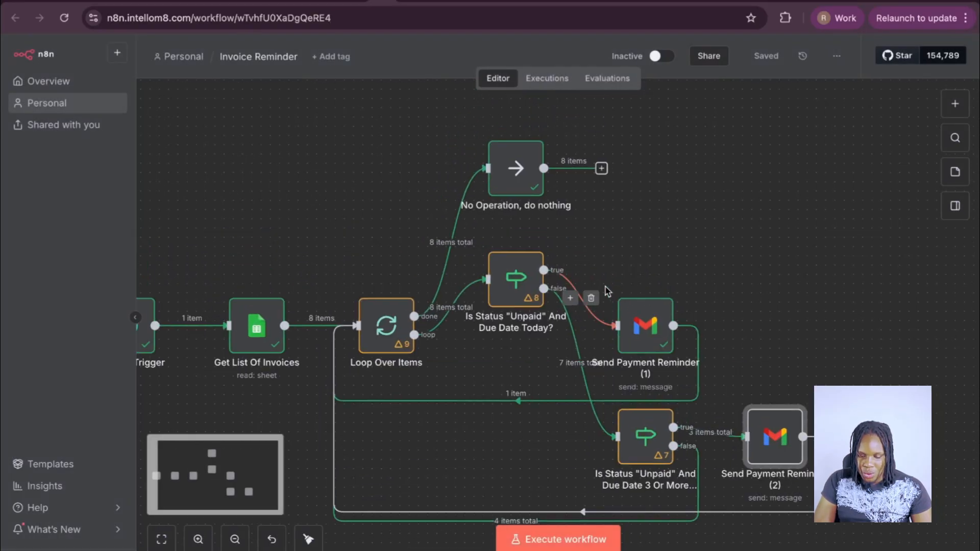
Open the "No Operation, do nothing" node, execute its step to run the workflow, and return to the canvas.
double_click(518, 177)
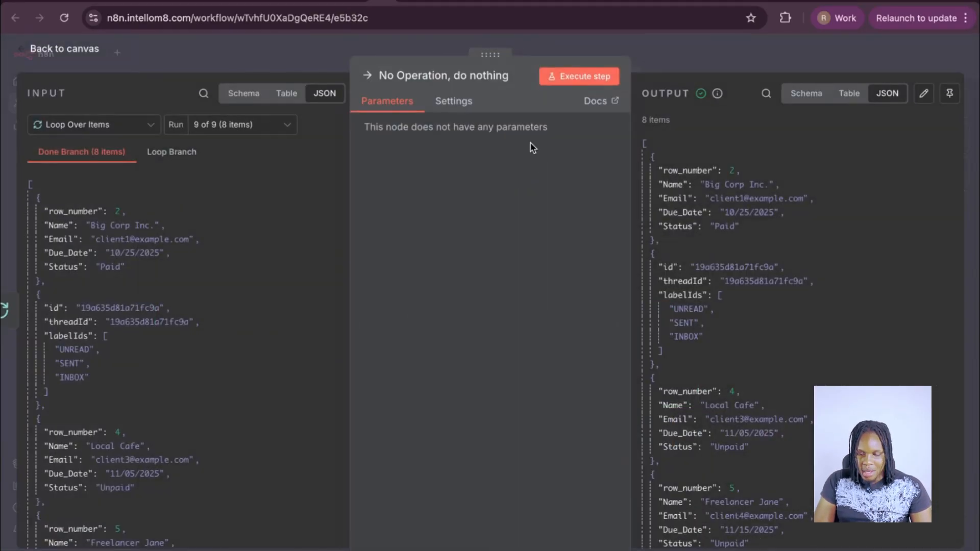
click(592, 73)
click(738, 59)
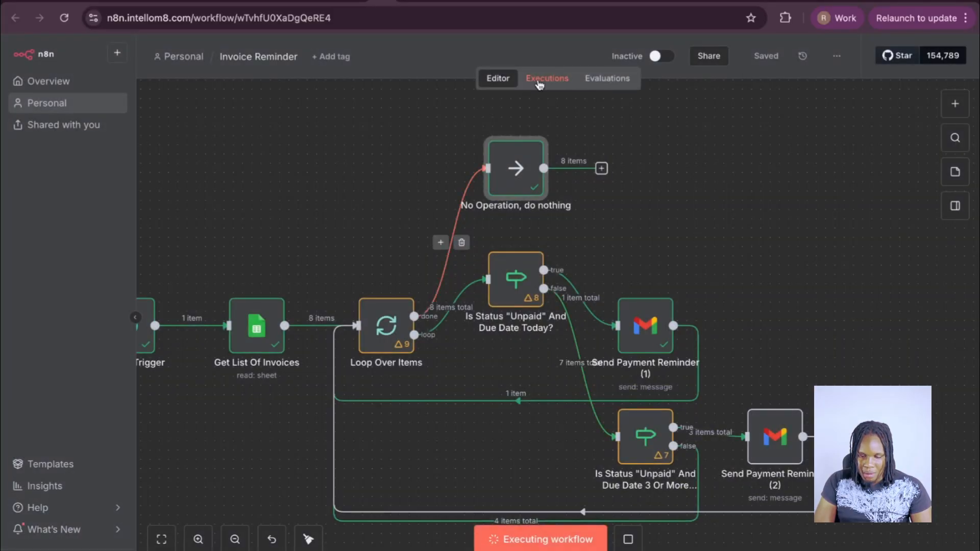
Open the Nov 8, 17:15:55 run in the workflow's executions and copy it to the editor.
click(540, 84)
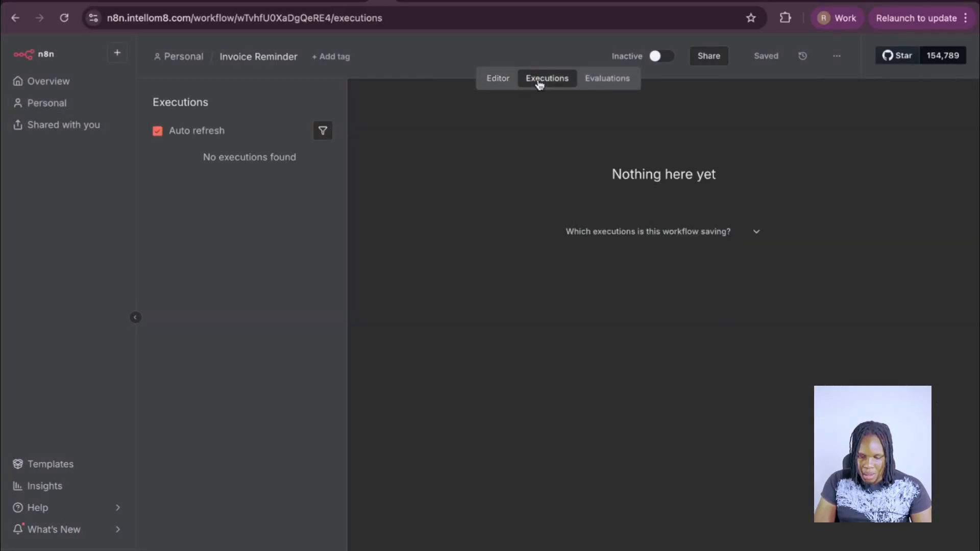
click(237, 178)
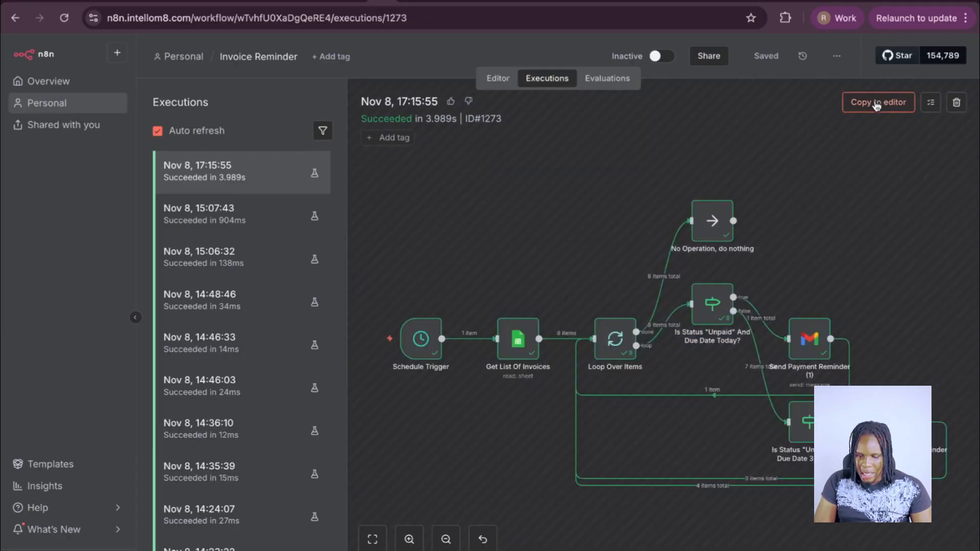
click(877, 103)
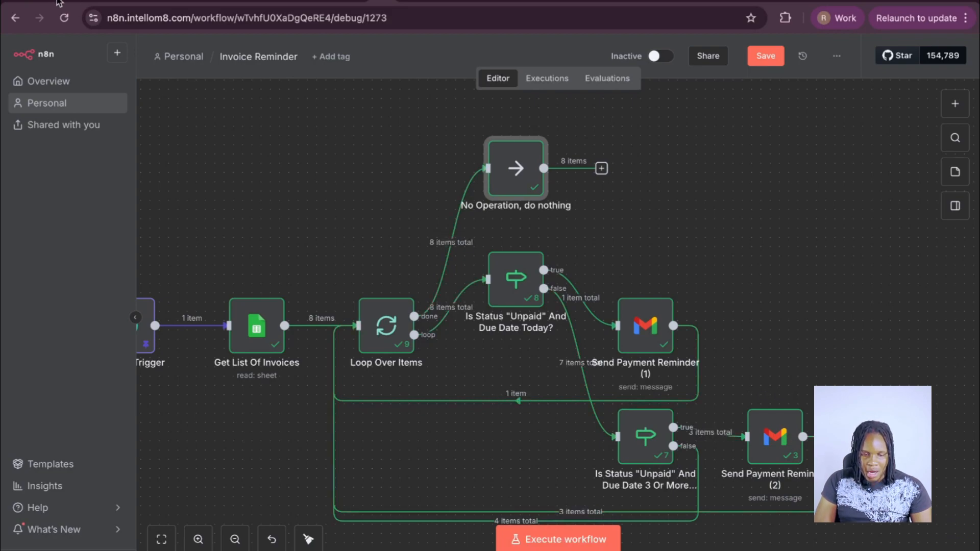
Switch to Gmail, refresh the inbox and read the earliest listed of the new 17:15 Payment Is Due emails.
click(58, 2)
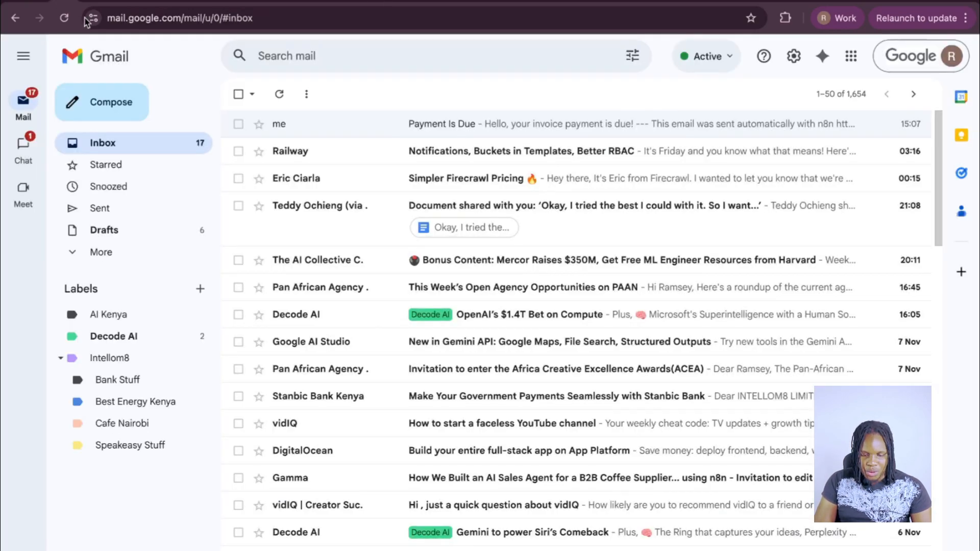
click(278, 94)
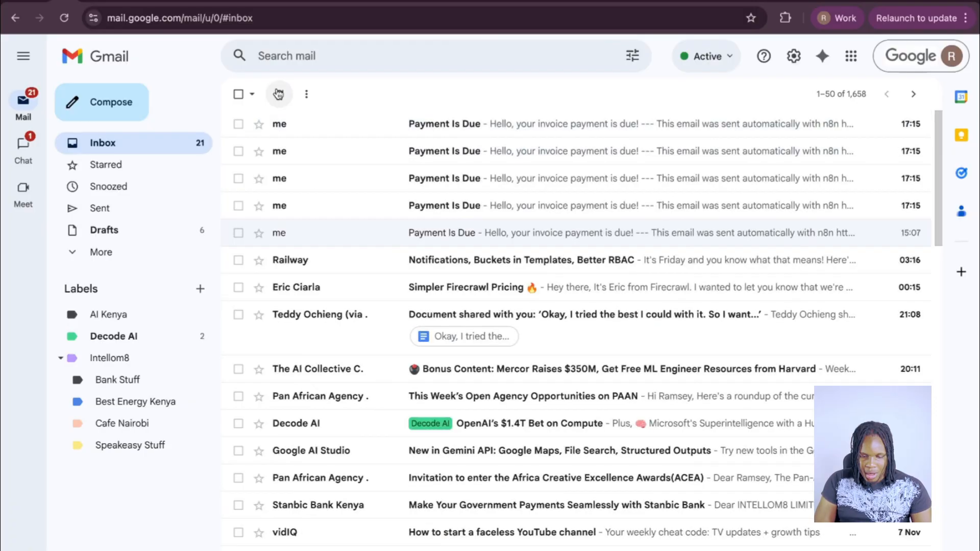
click(392, 214)
click(236, 94)
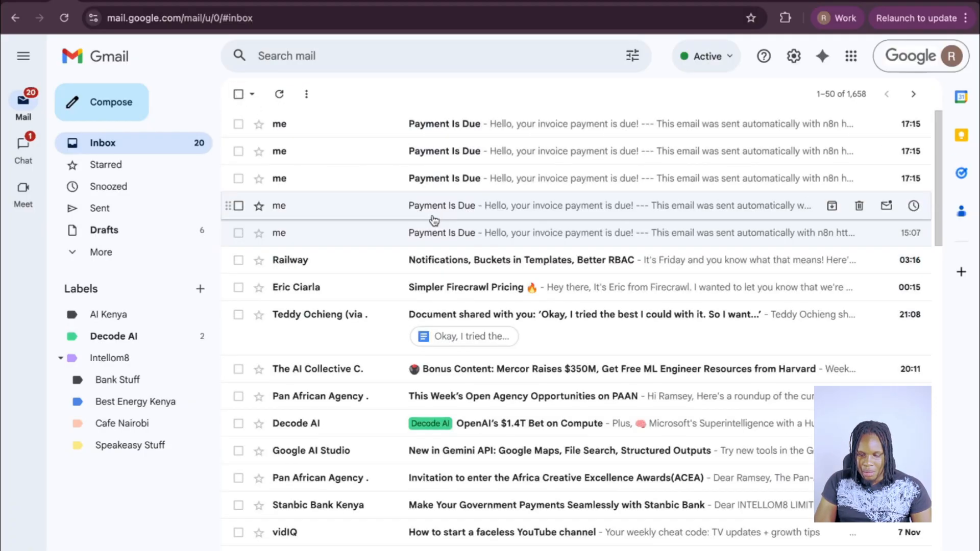
Read each remaining unread Payment Is Due email in turn and switch back to the Invoice Reminder workflow in n8n.
click(422, 180)
click(236, 94)
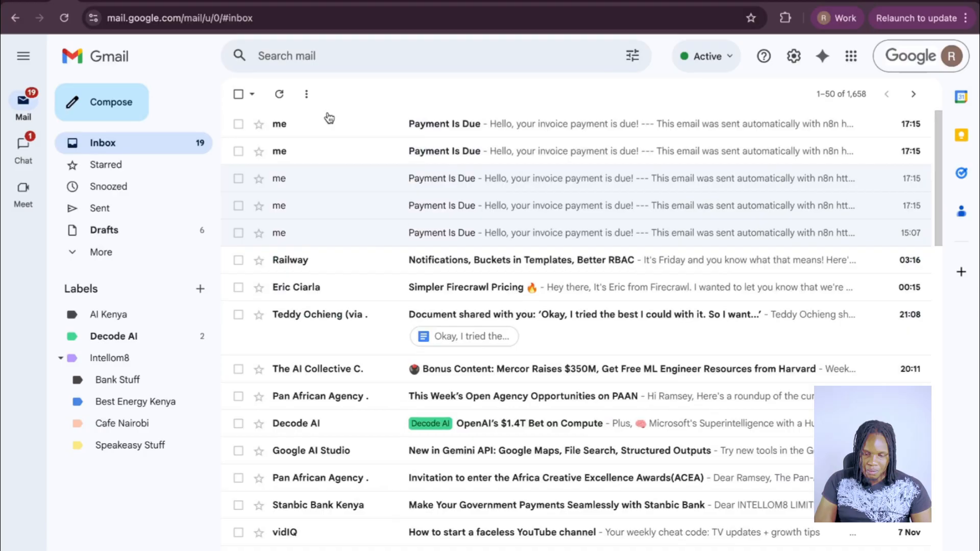
click(413, 153)
click(238, 94)
click(402, 125)
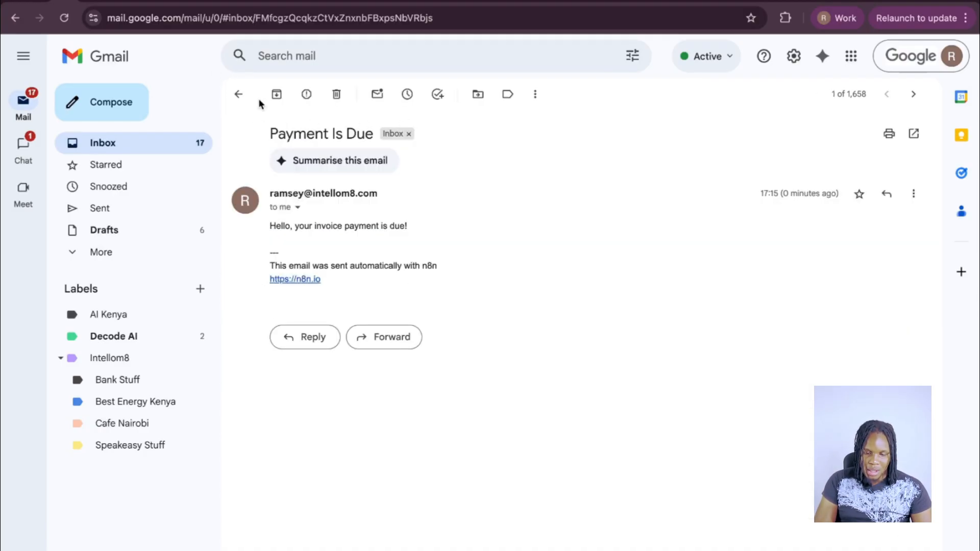
click(239, 94)
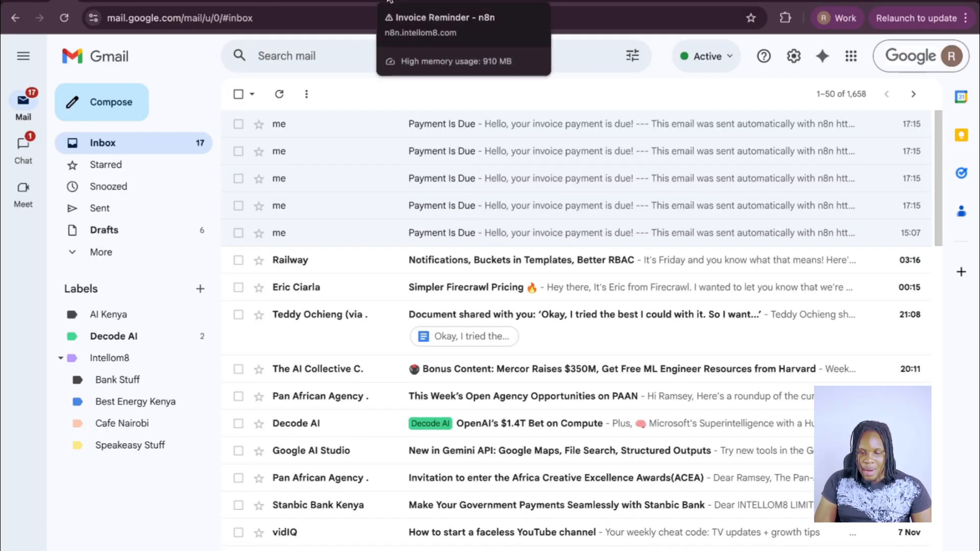
click(389, 2)
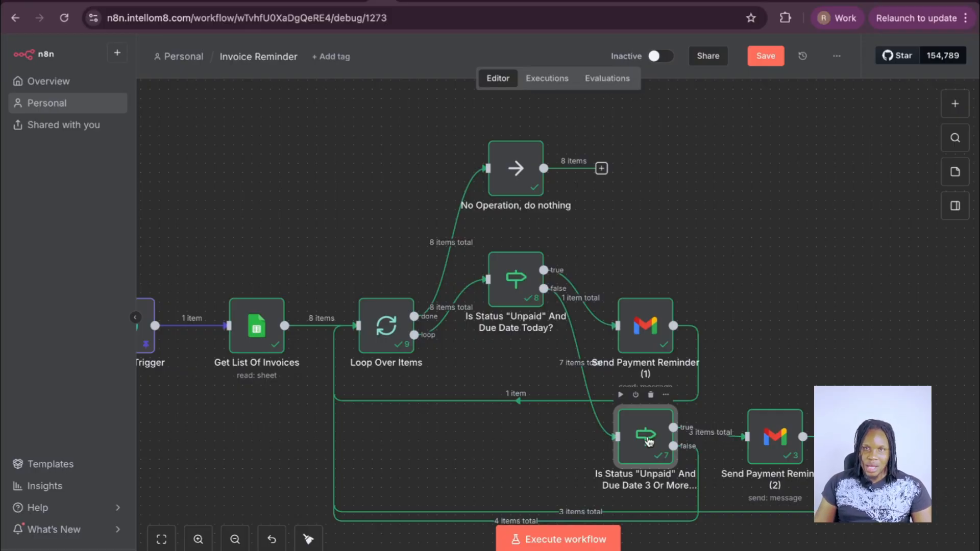
Save the Invoice Reminder workflow.
scroll(647, 441, left, 1)
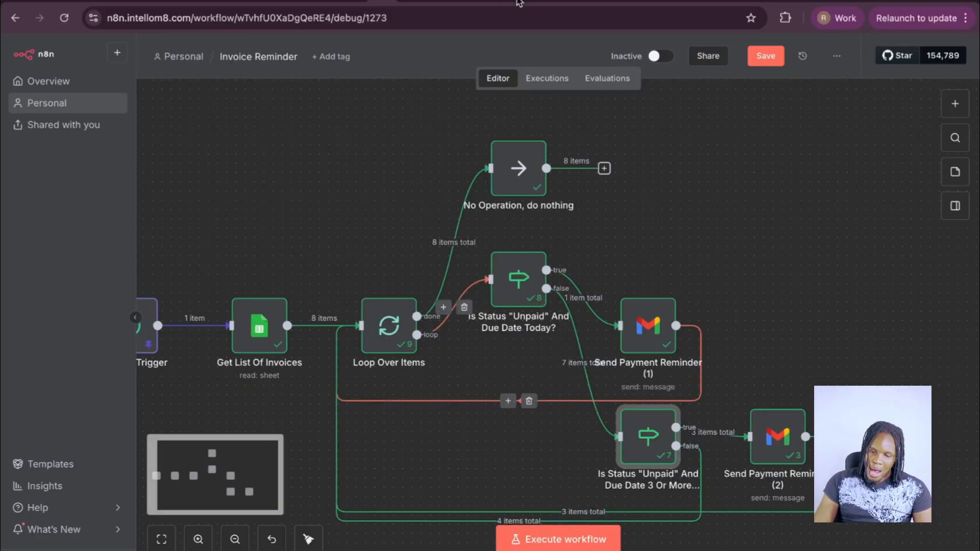
click(765, 56)
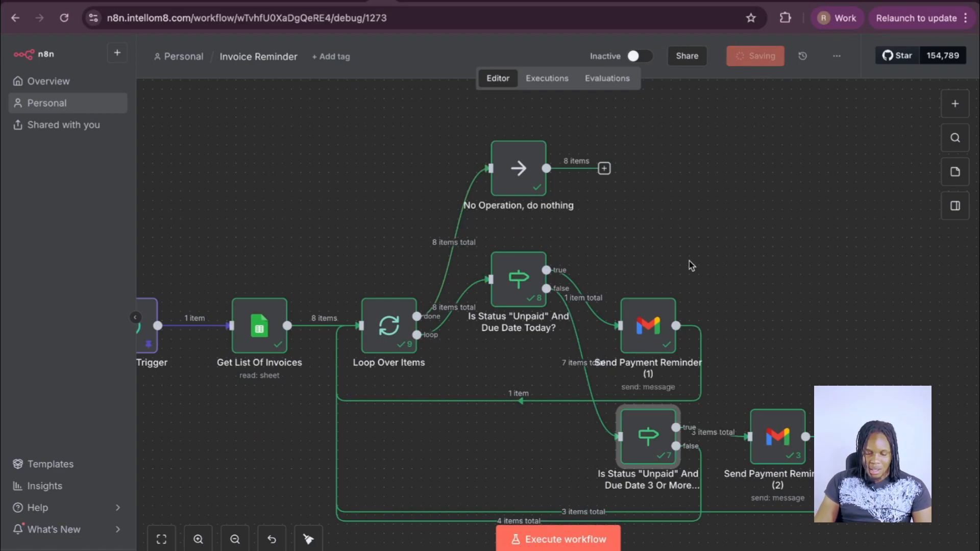
Review the conditions in the "Due Date Today?" If node and the "Due Date 3 Or More..." If node, returning to the canvas after each.
key(1)
scroll(675, 262, up, 3)
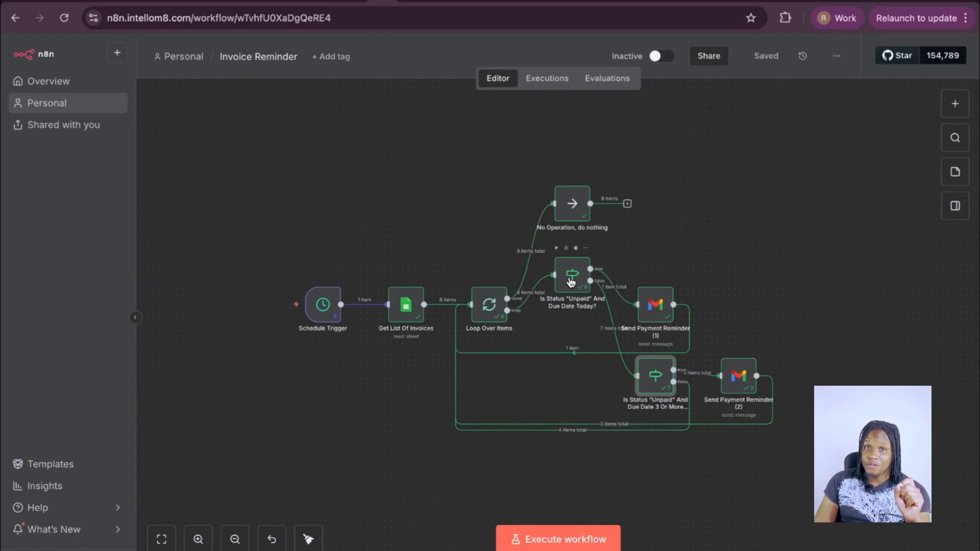
double_click(580, 285)
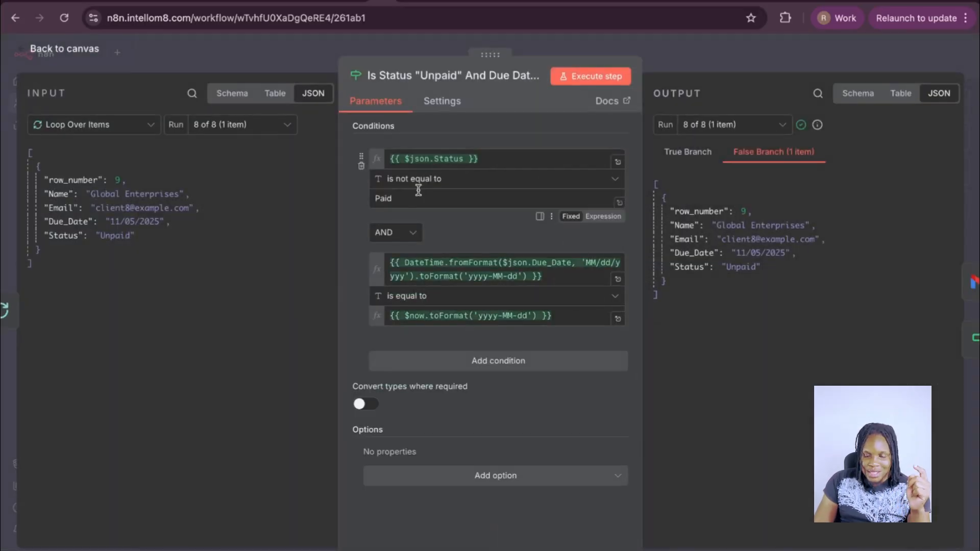
click(420, 179)
click(420, 179)
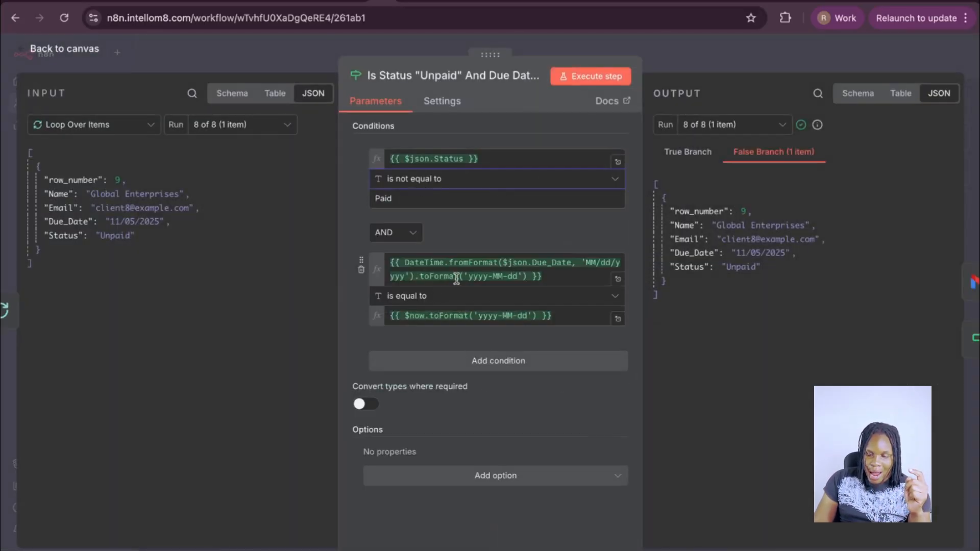
click(777, 54)
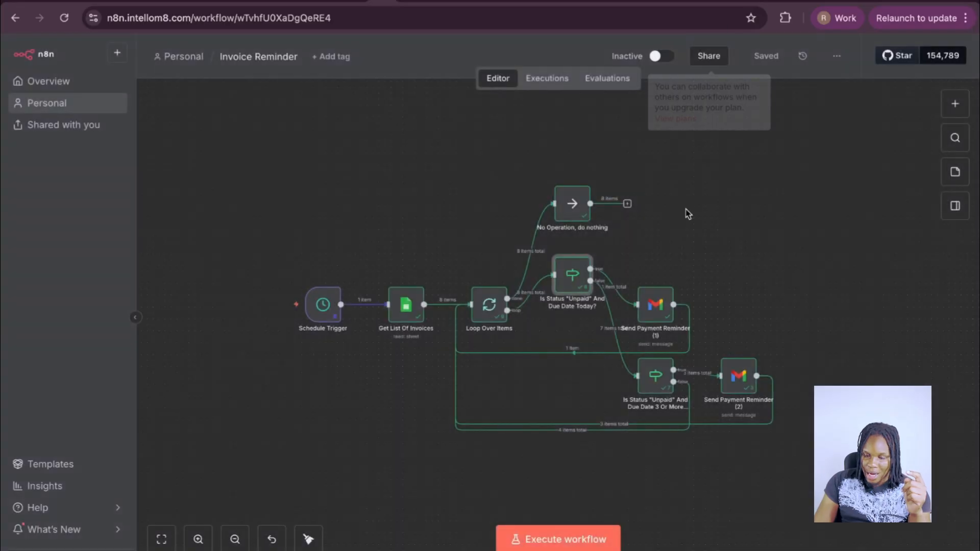
double_click(658, 380)
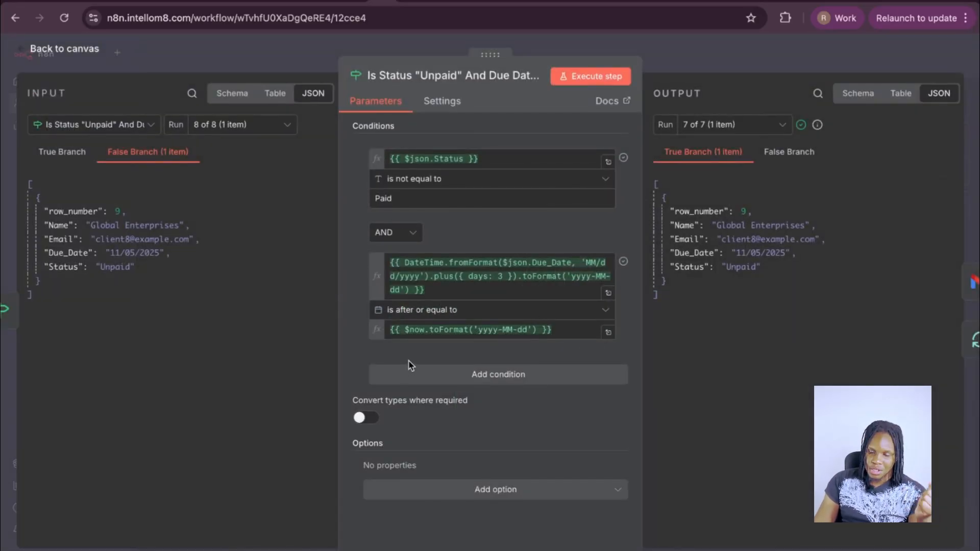
click(678, 52)
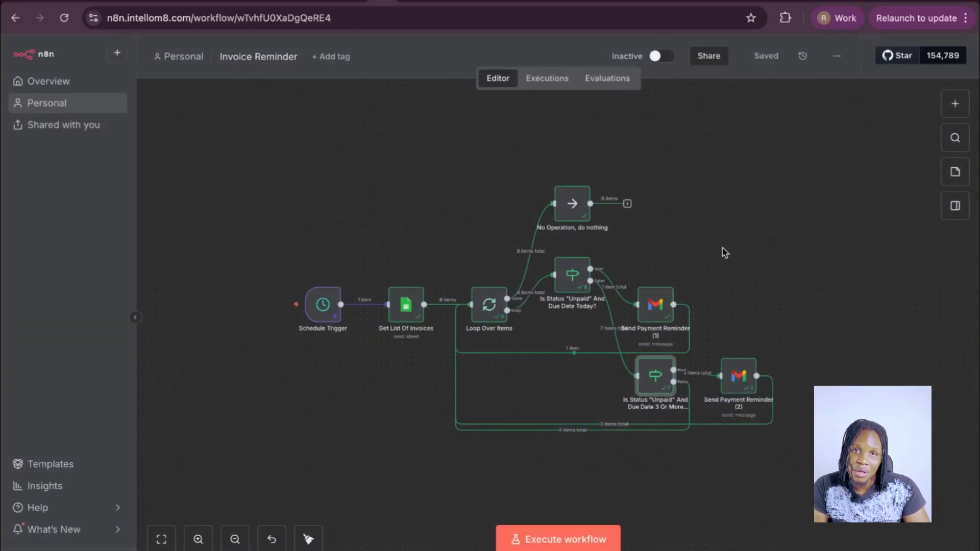